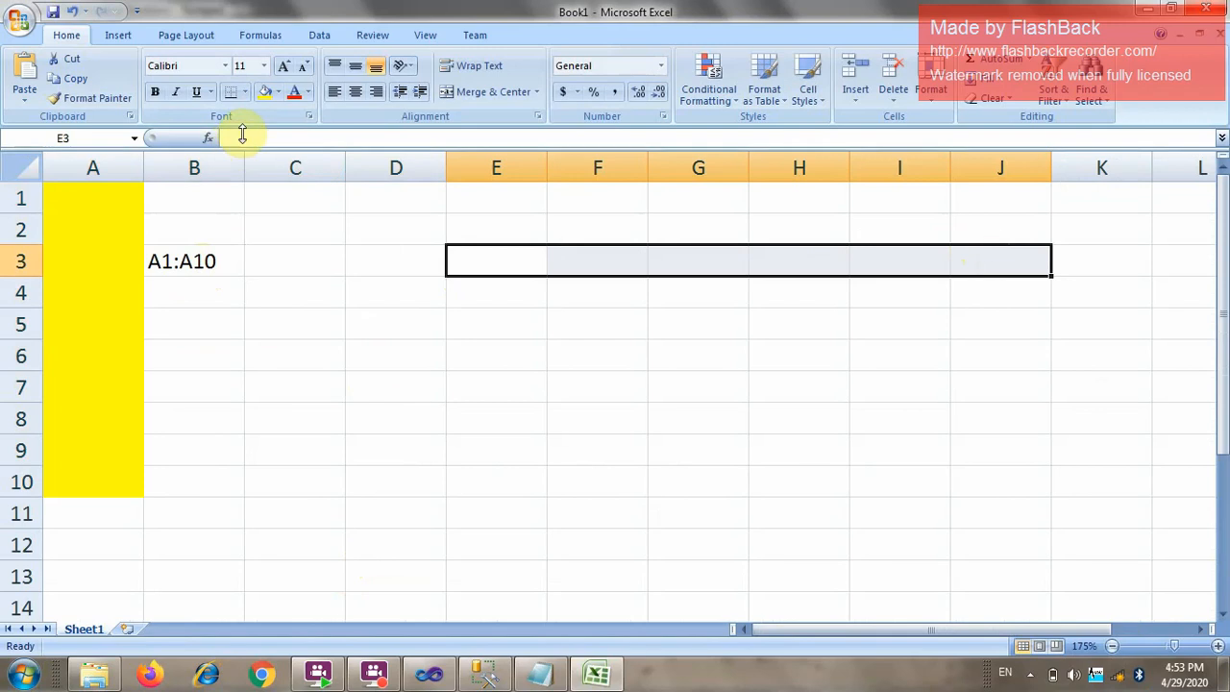
Fill the range E3:J3 with yellow and label it E3:J3 in cell G4.
click(264, 91)
click(730, 296)
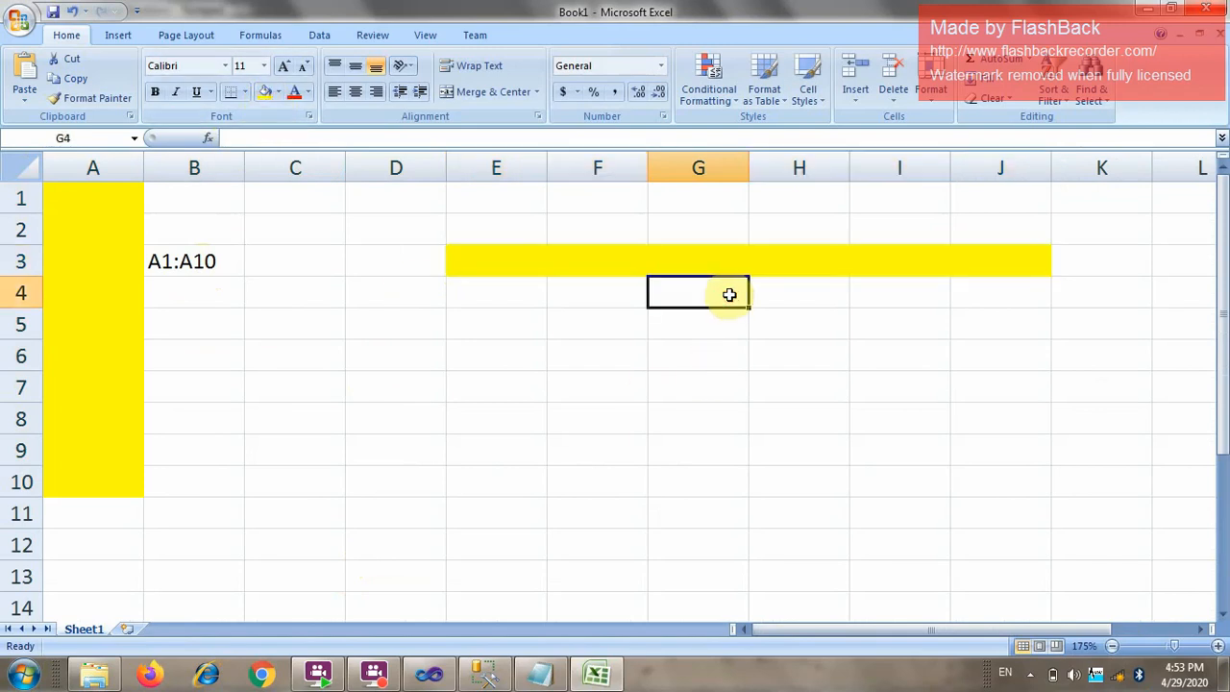
text(A)
key(BackSpace)
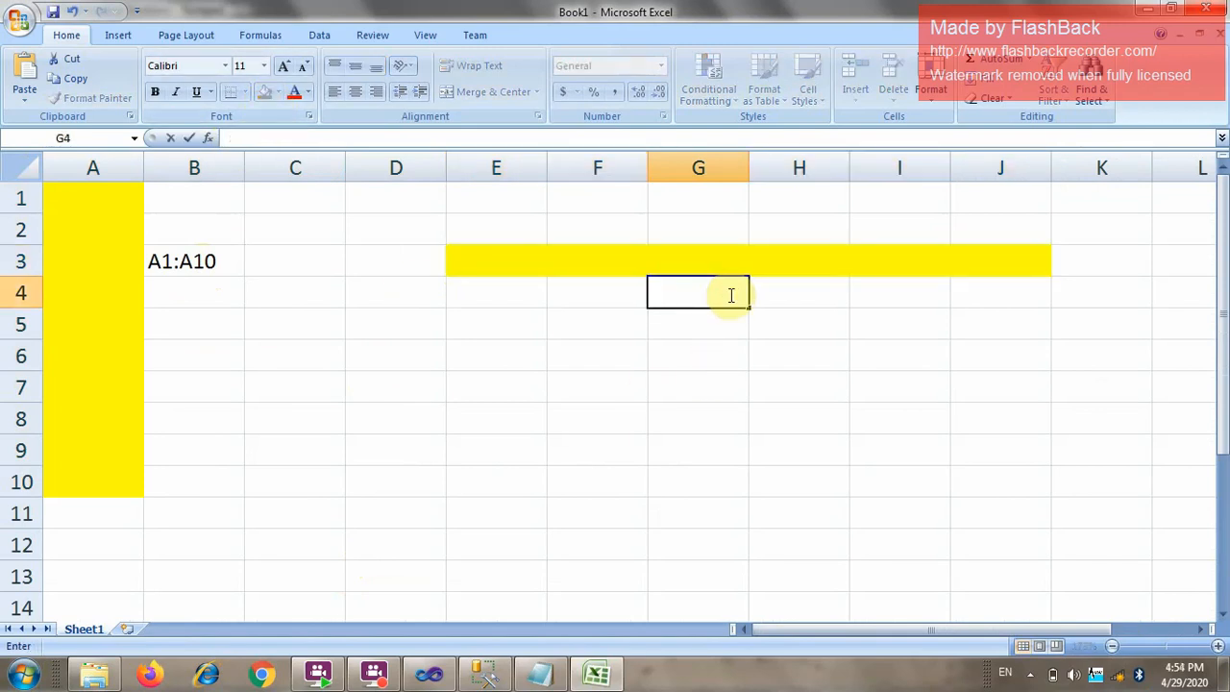
text(E3)
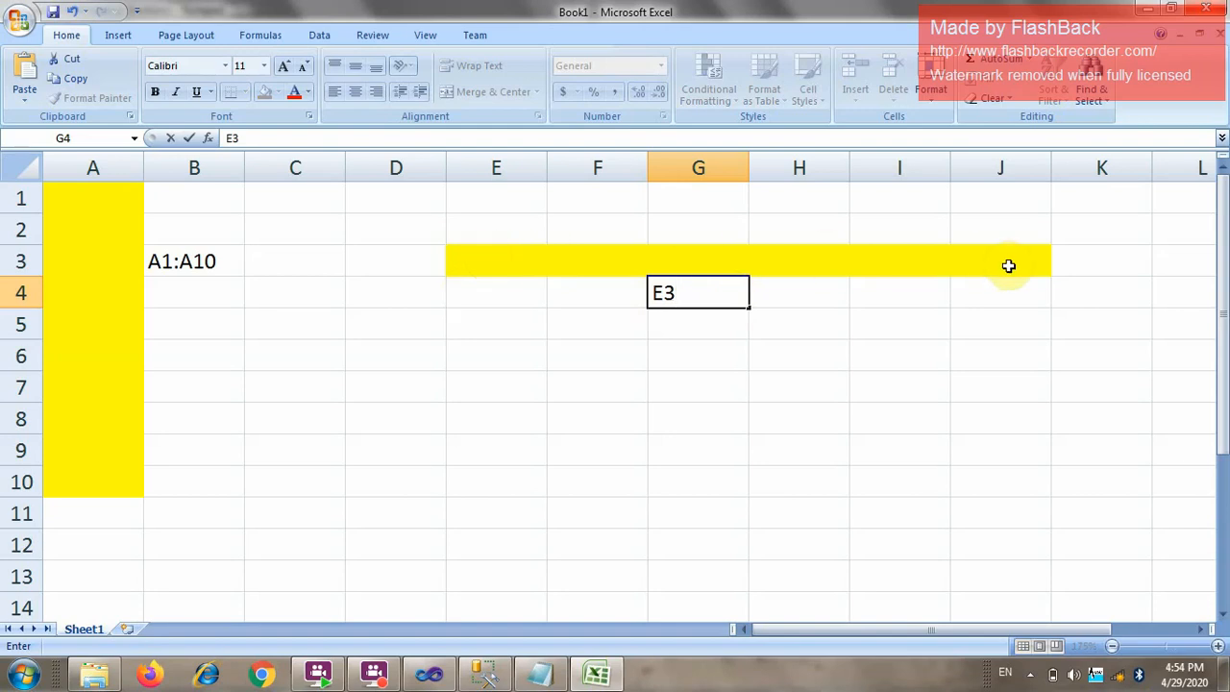
text(:J3)
key(Return)
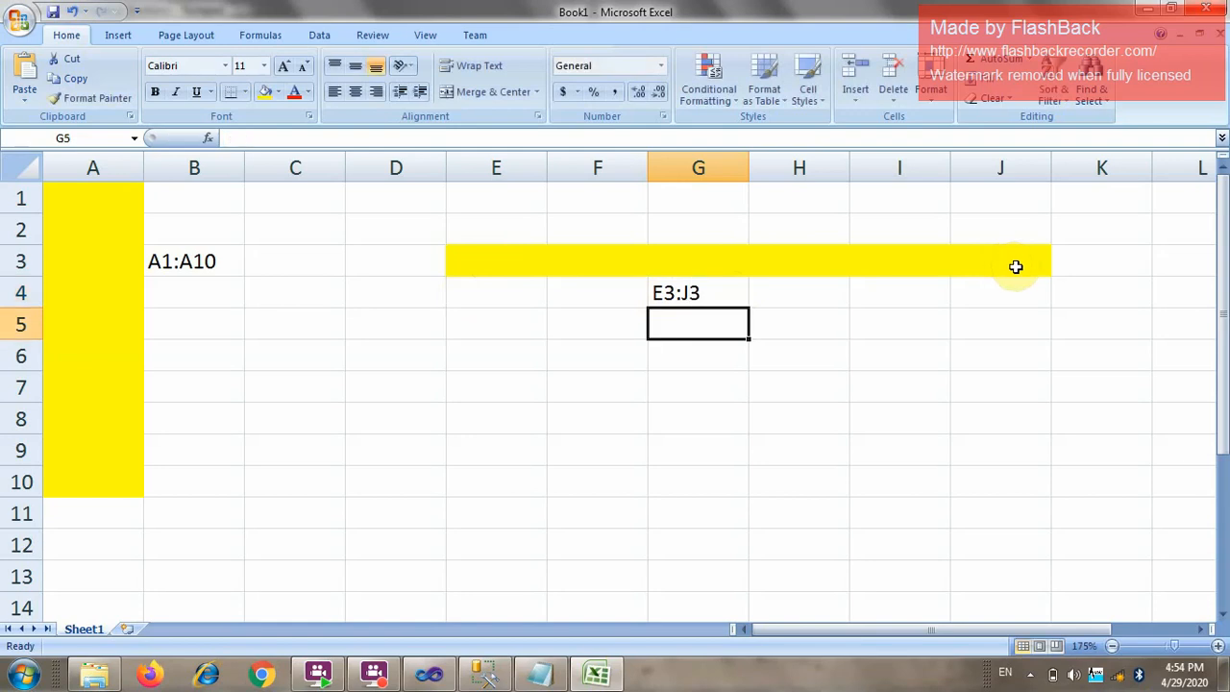
drag(1010, 264, 497, 255)
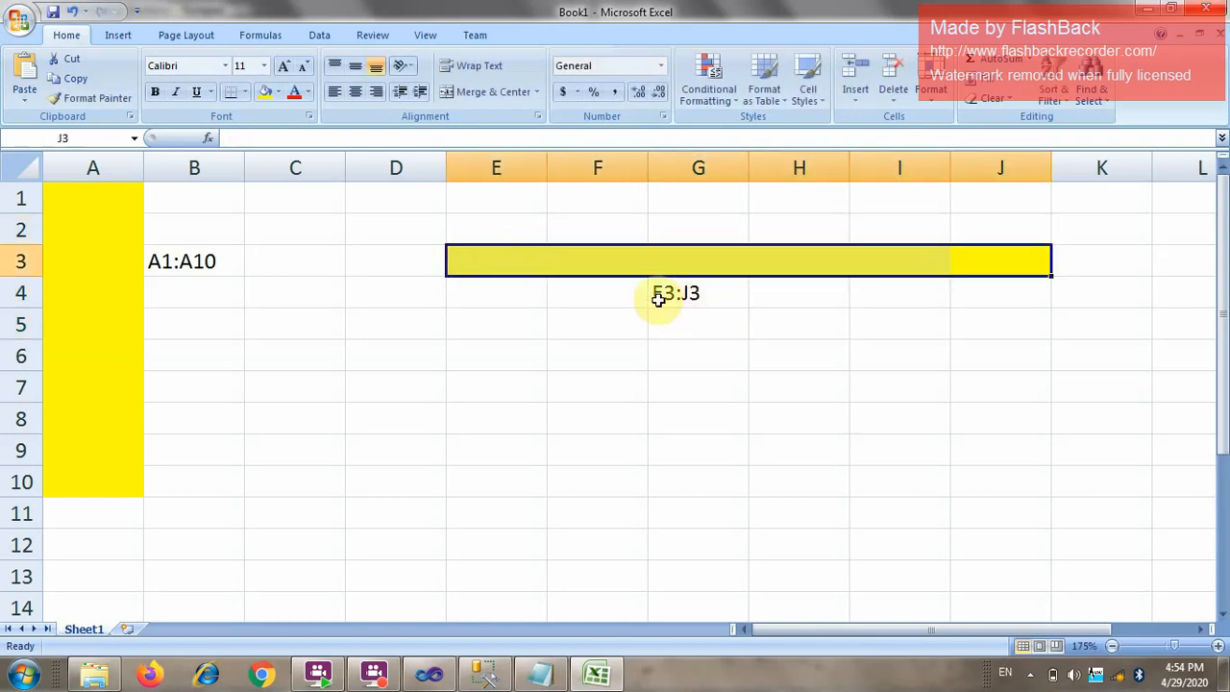
Fill the block D7:H12 with yellow and label it D7:H12 in cell I9.
drag(417, 390, 816, 553)
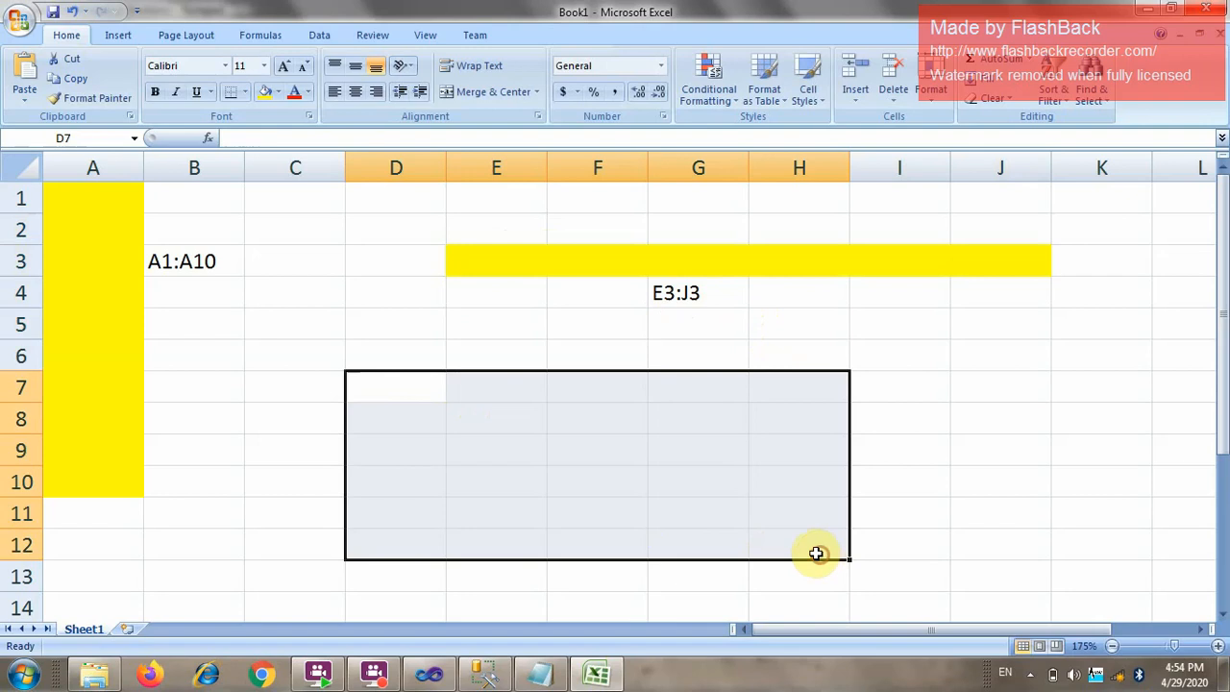
click(264, 91)
click(922, 456)
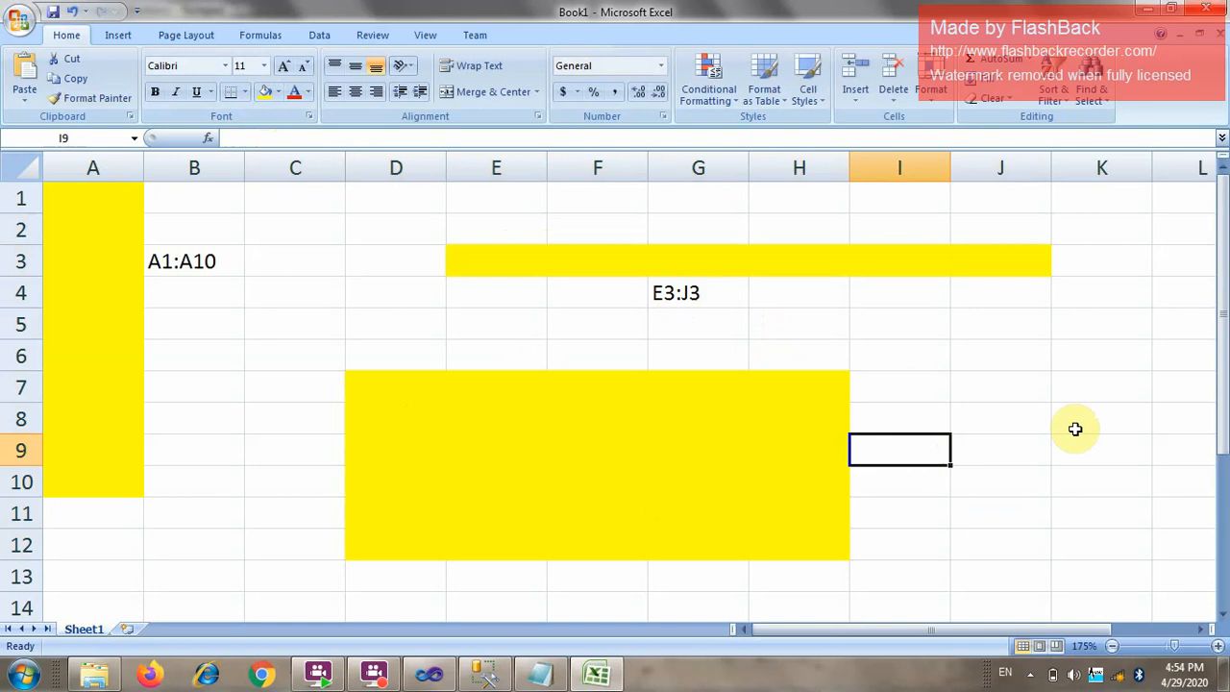
text(D7:)
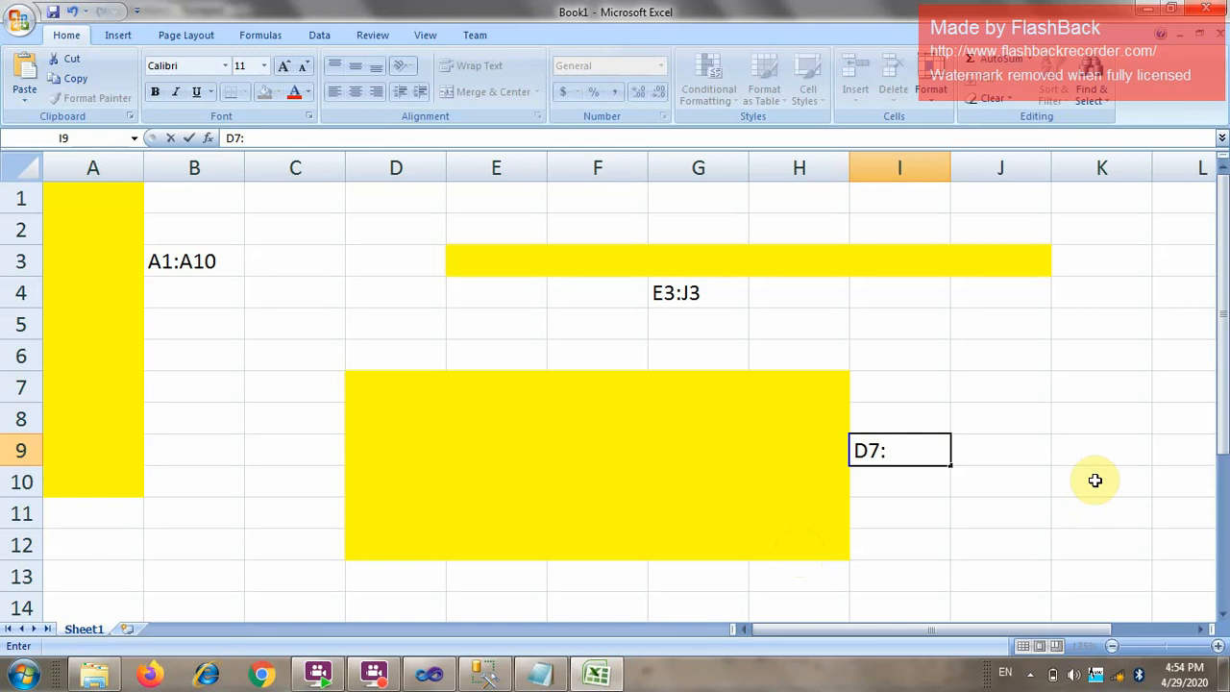
text(H12)
key(Return)
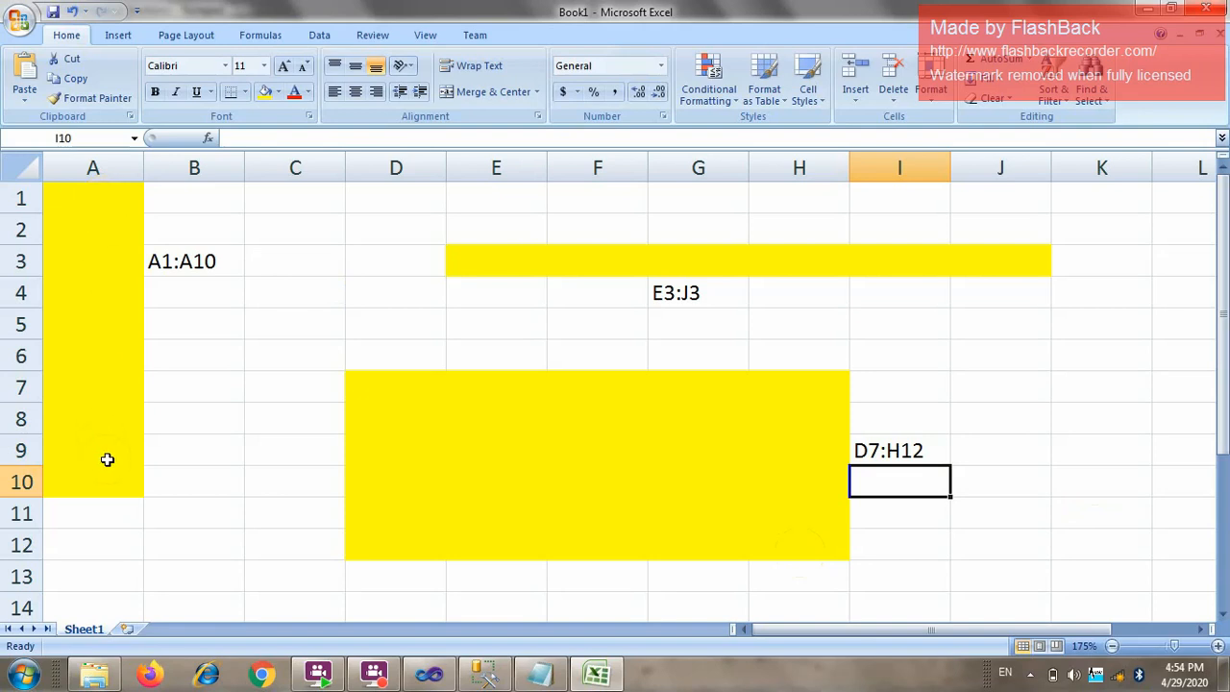
Examine the extent of the three yellow ranges E3:J3, D7:H12 and A1:A10 by selecting each one.
click(489, 261)
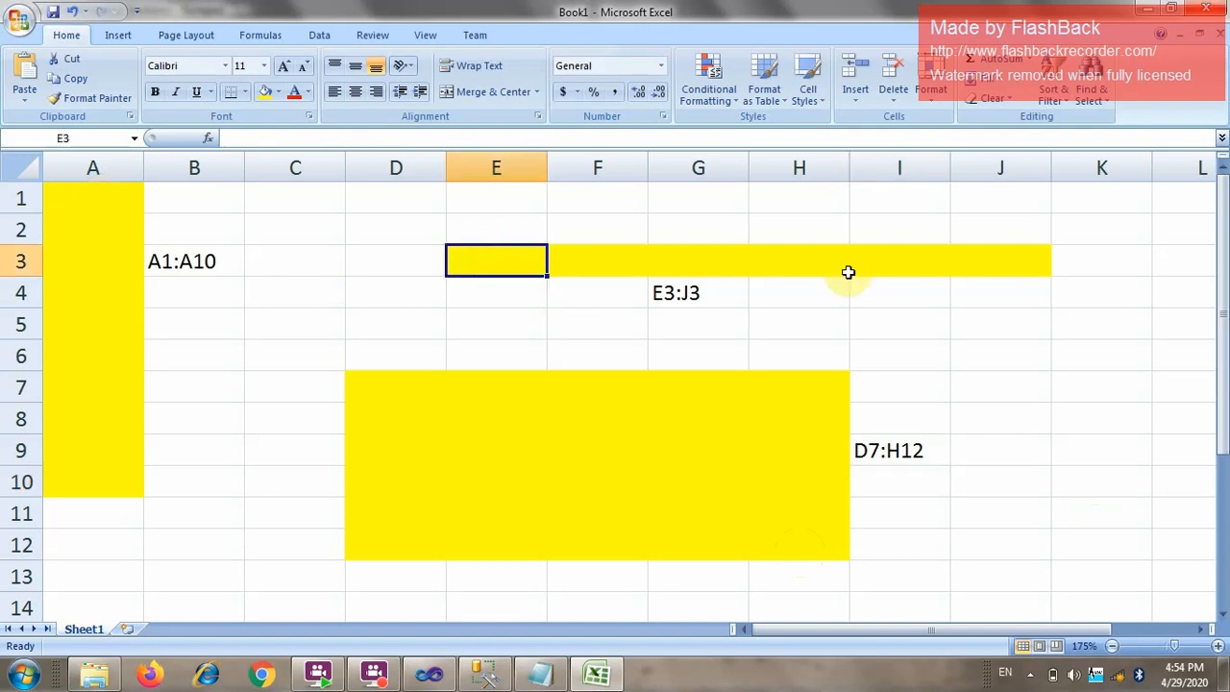
drag(1024, 267, 492, 265)
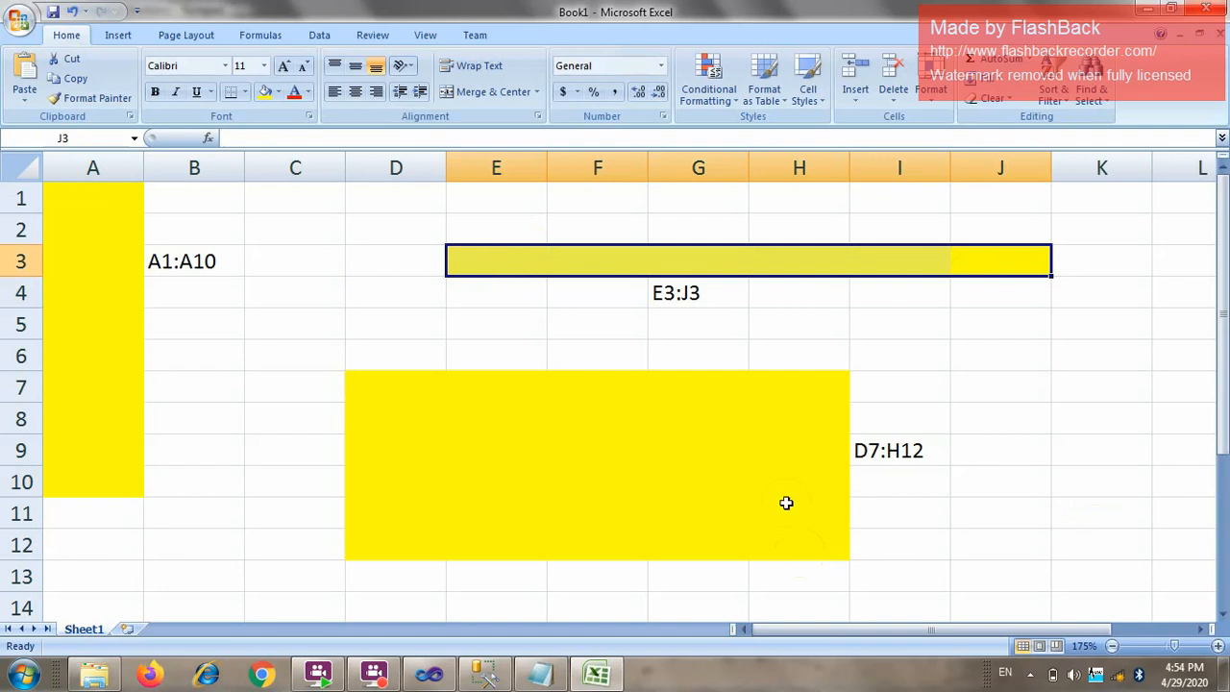
click(376, 379)
click(810, 541)
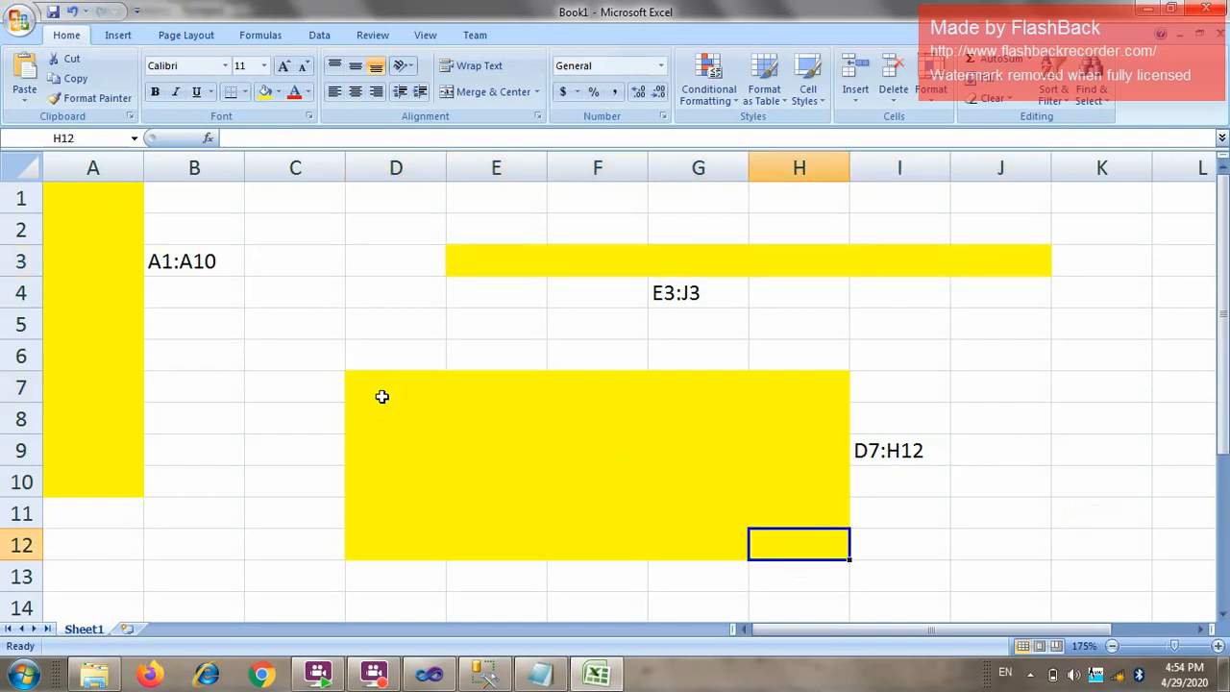
drag(382, 395, 821, 535)
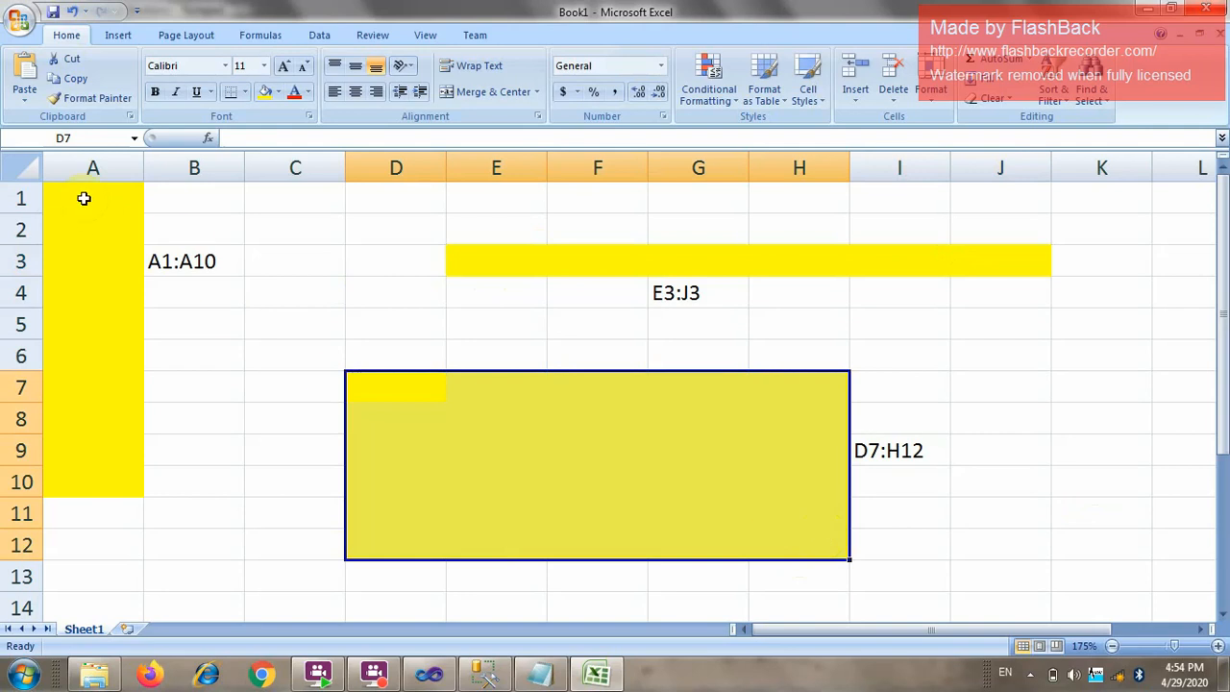
drag(83, 197, 47, 477)
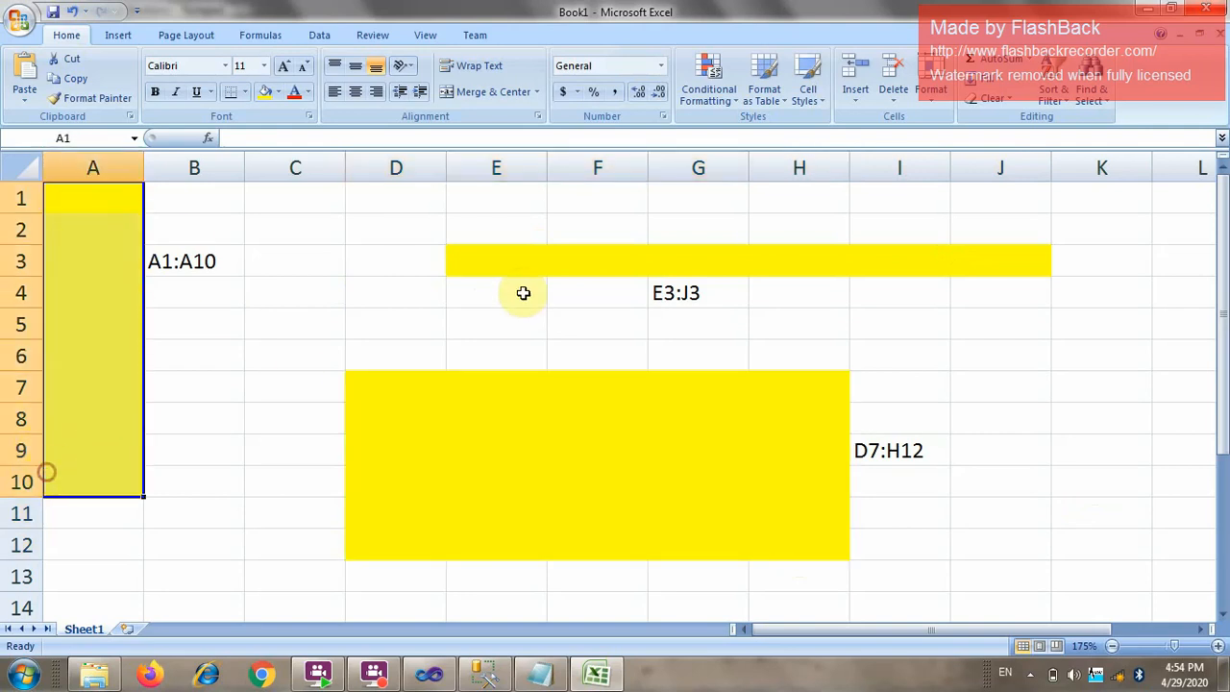
click(490, 259)
drag(490, 259, 1018, 264)
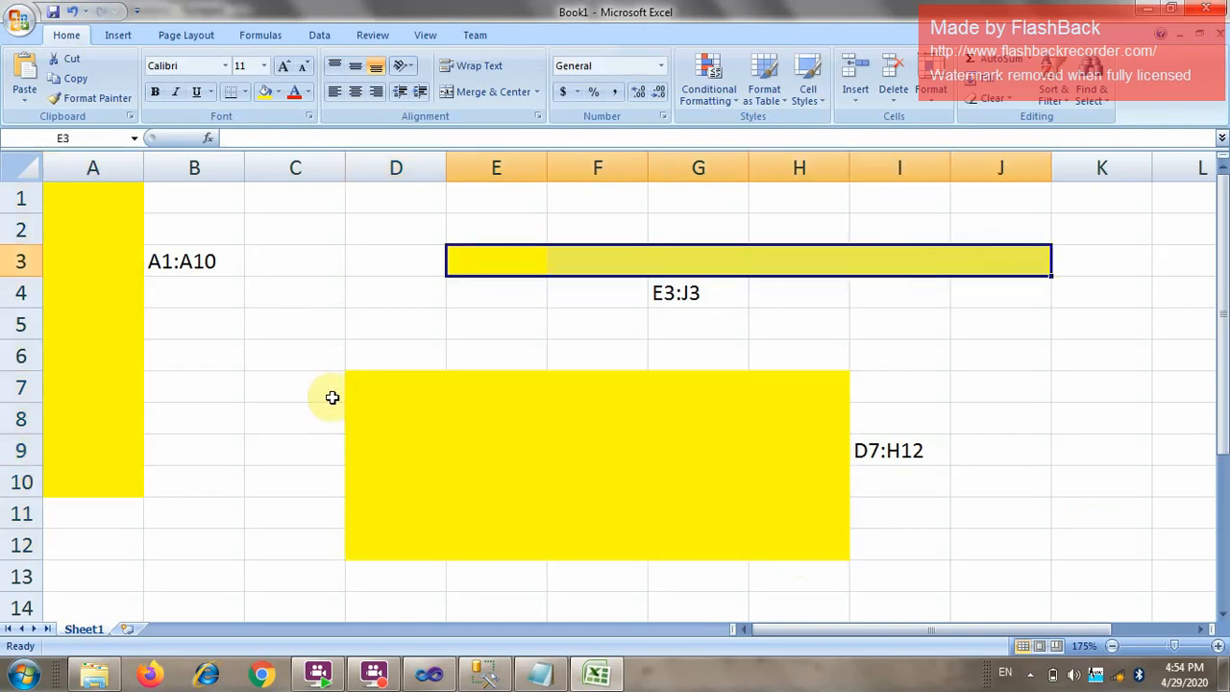
drag(365, 386, 769, 546)
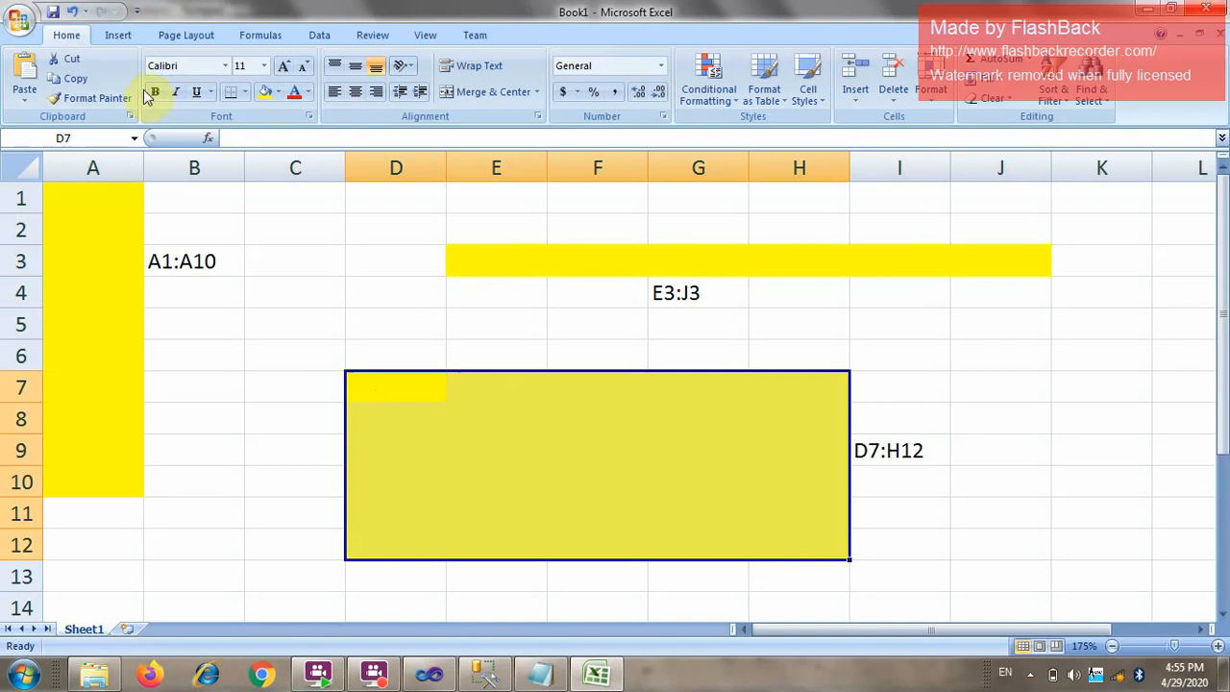
Enter 25, 36, 54, 36, 69, 78, 63, 54, 36 and 98 in cells A1 to A10.
click(93, 198)
text(25)
key(Return)
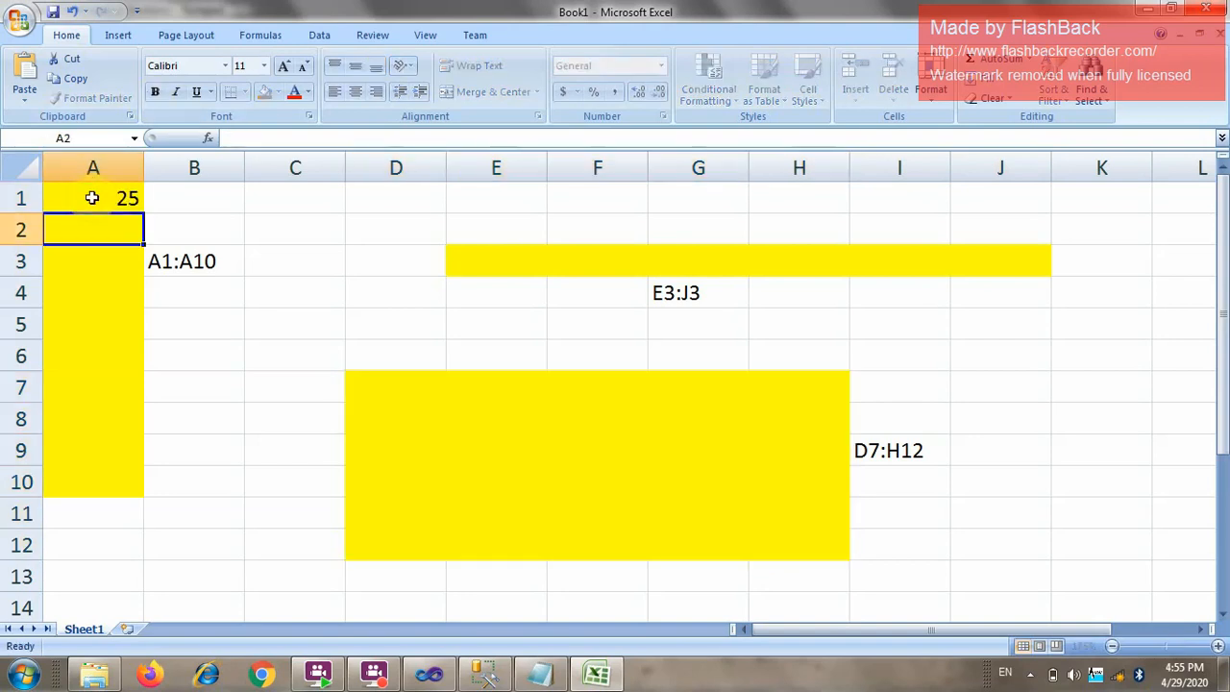
text(36)
key(Return)
text(54)
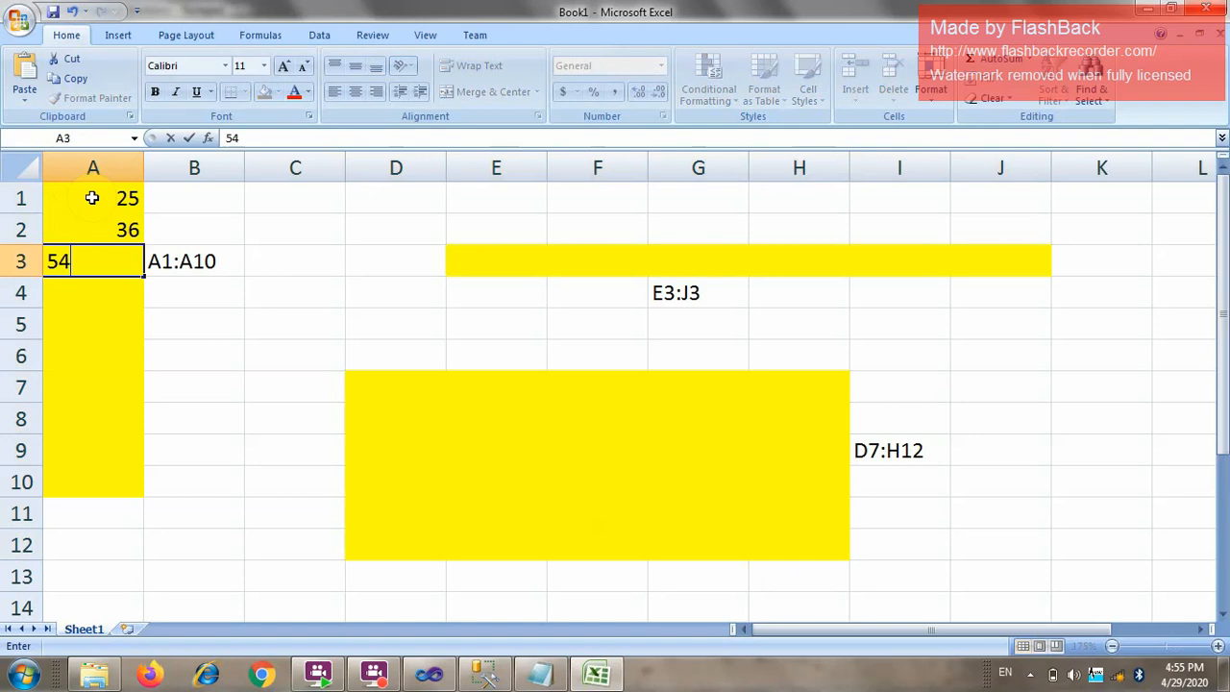
key(Return)
text(36)
key(Return)
text(69)
key(Return)
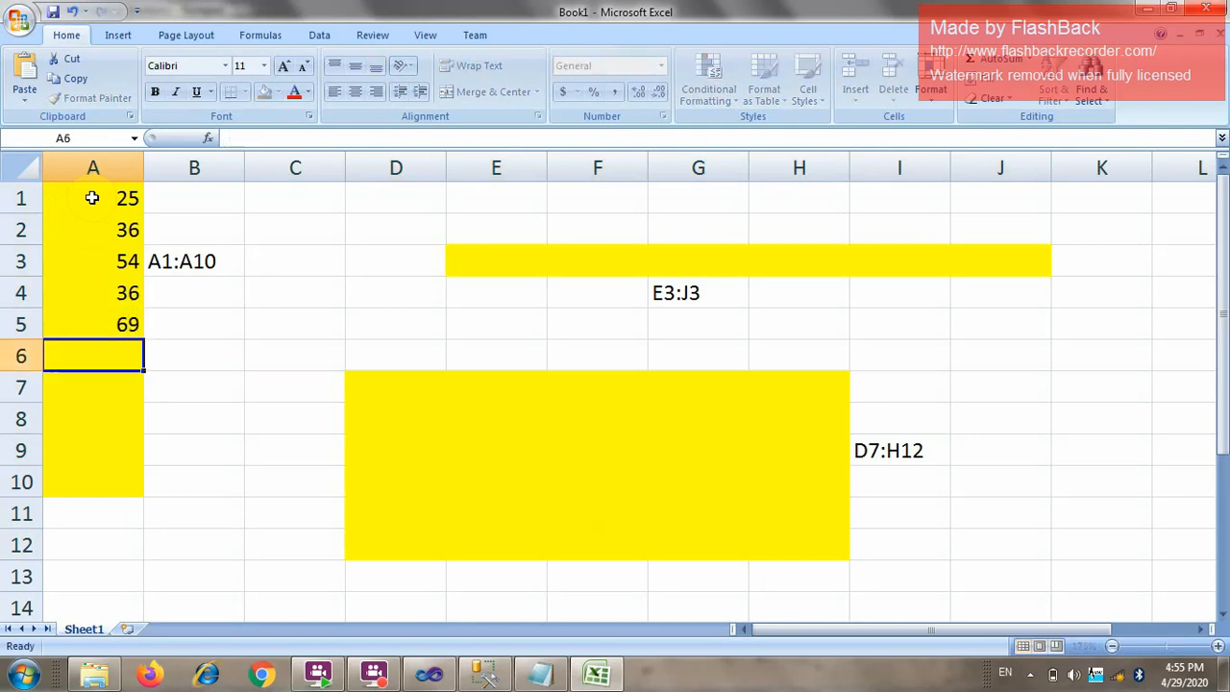
text(78)
key(Return)
text(63)
key(Return)
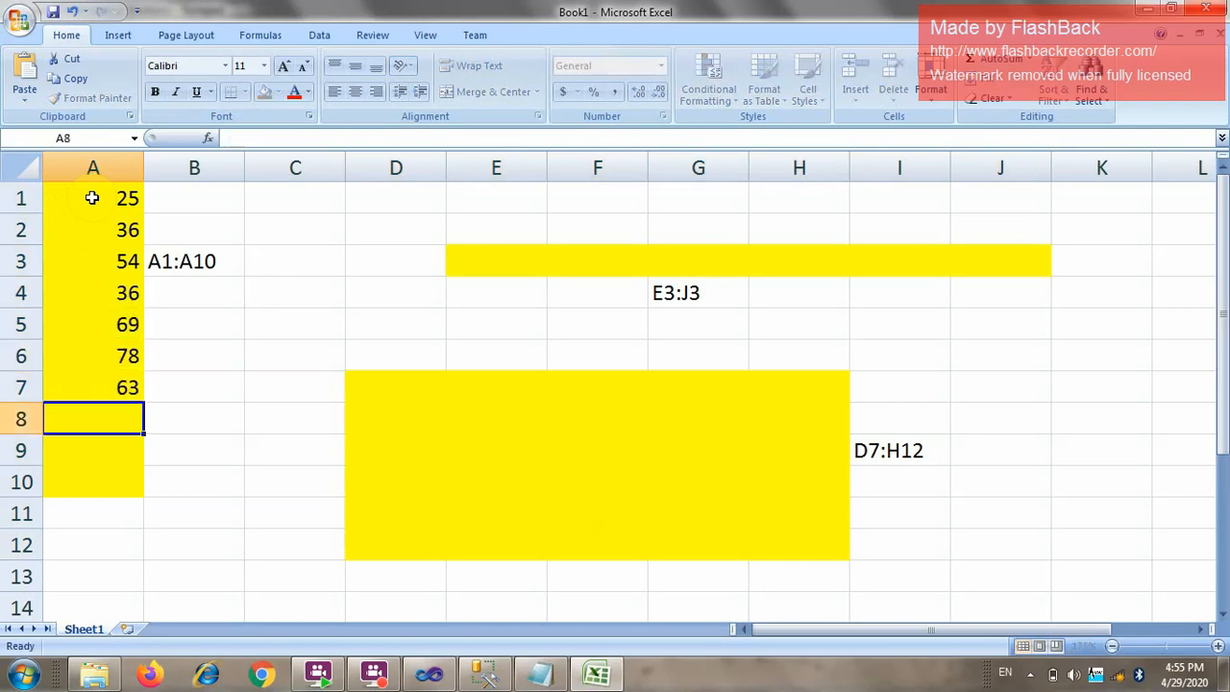
text(54)
key(Return)
text(36)
key(Return)
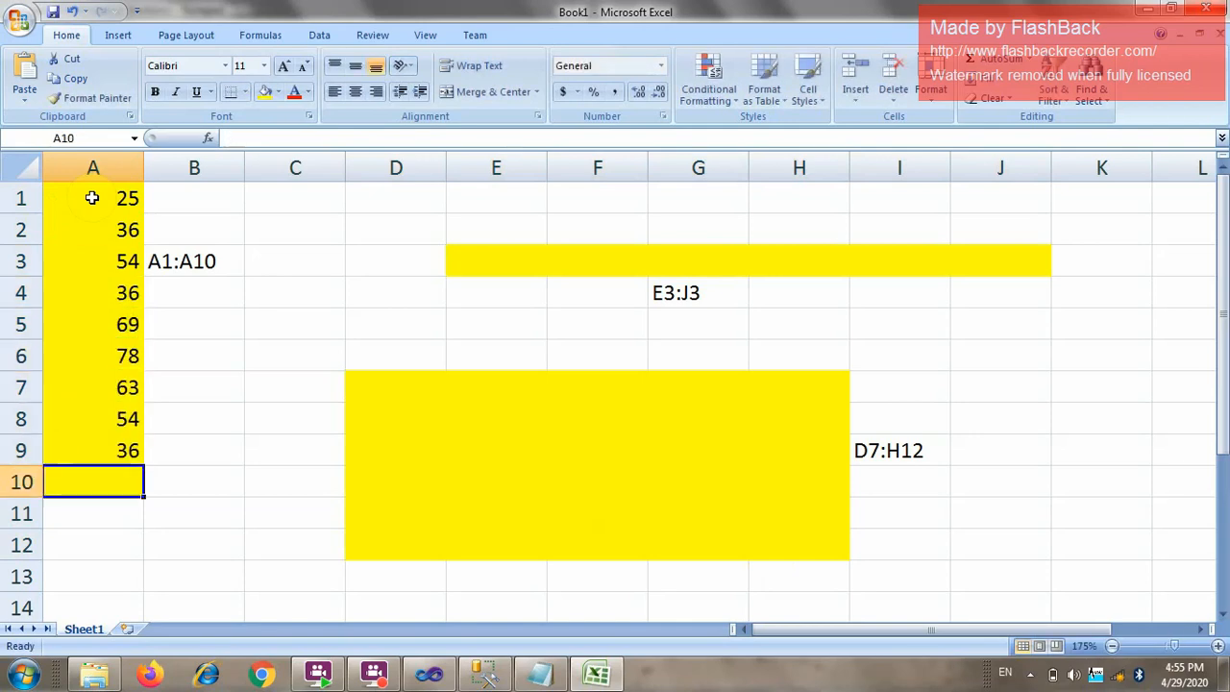
text(98)
key(Return)
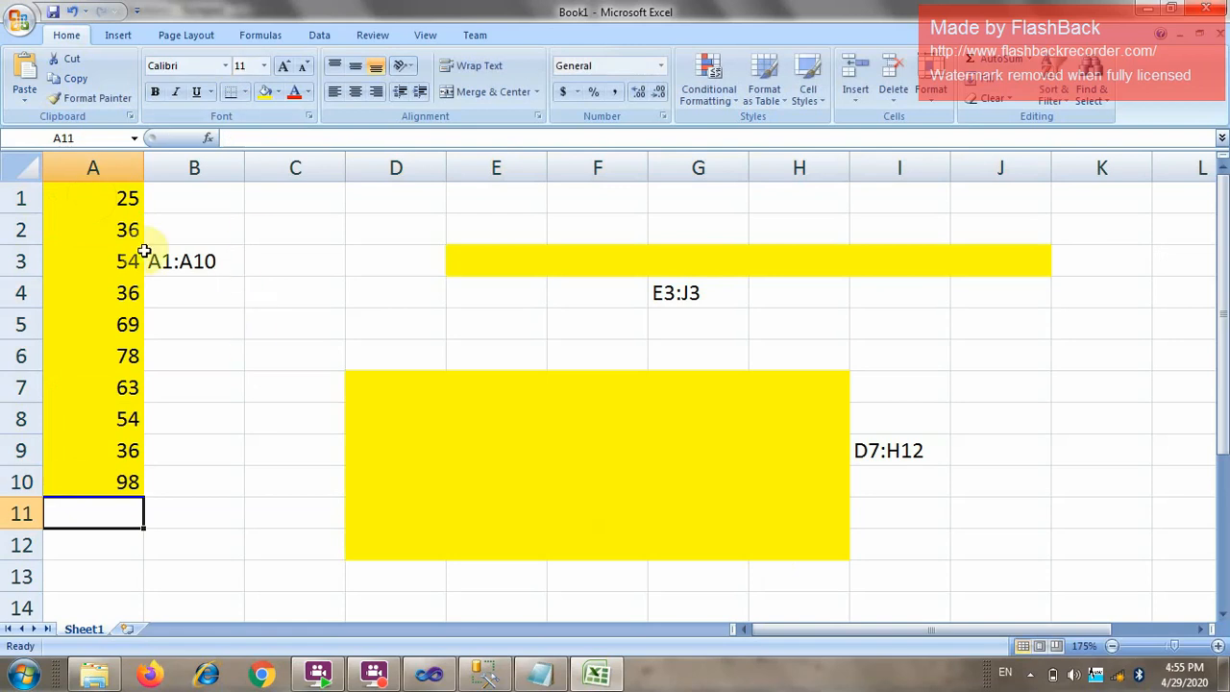
Add the ten numbers in cell D1 cell by cell with the formula =a1+a2+a3+a4+a5+a6+a7+a8+a9+a10.
drag(104, 192, 110, 481)
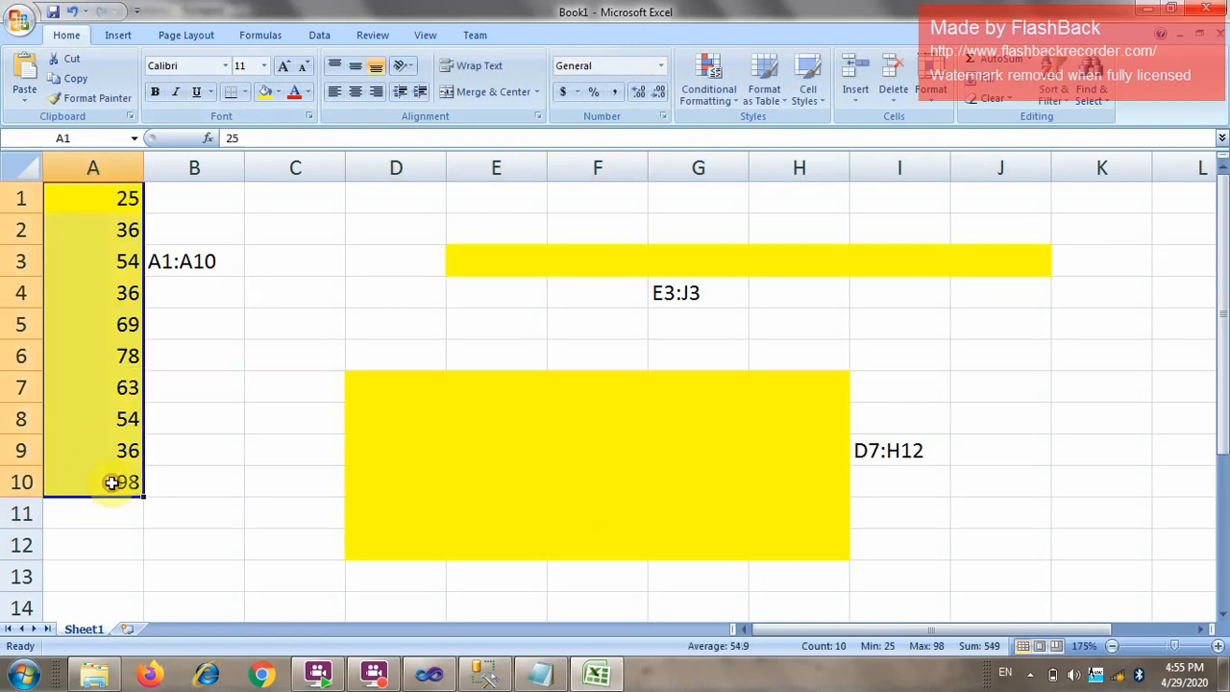
click(401, 192)
text(=)
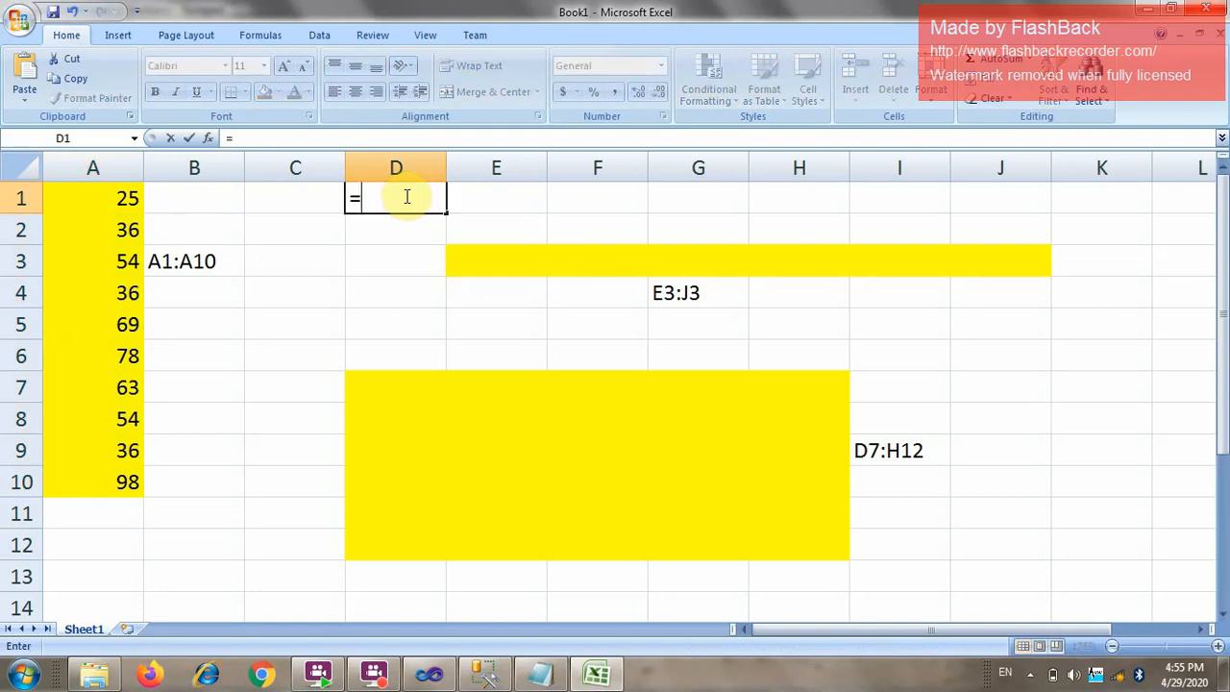
text(a1)
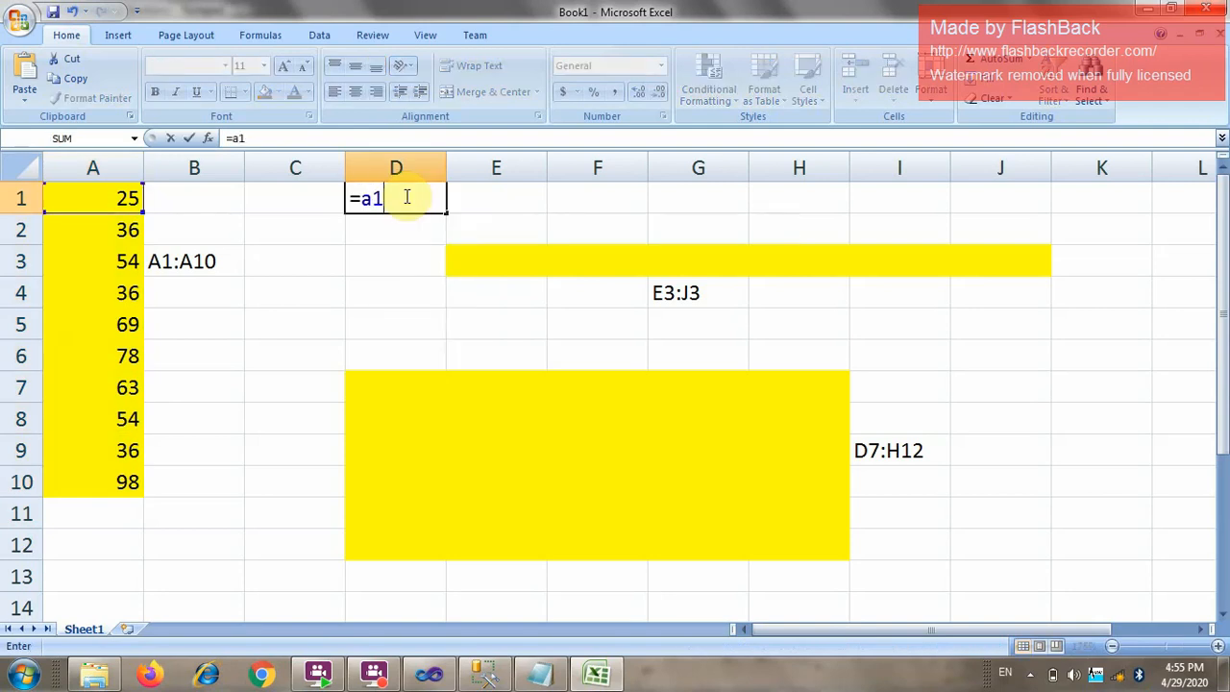
text(+a2+a3+)
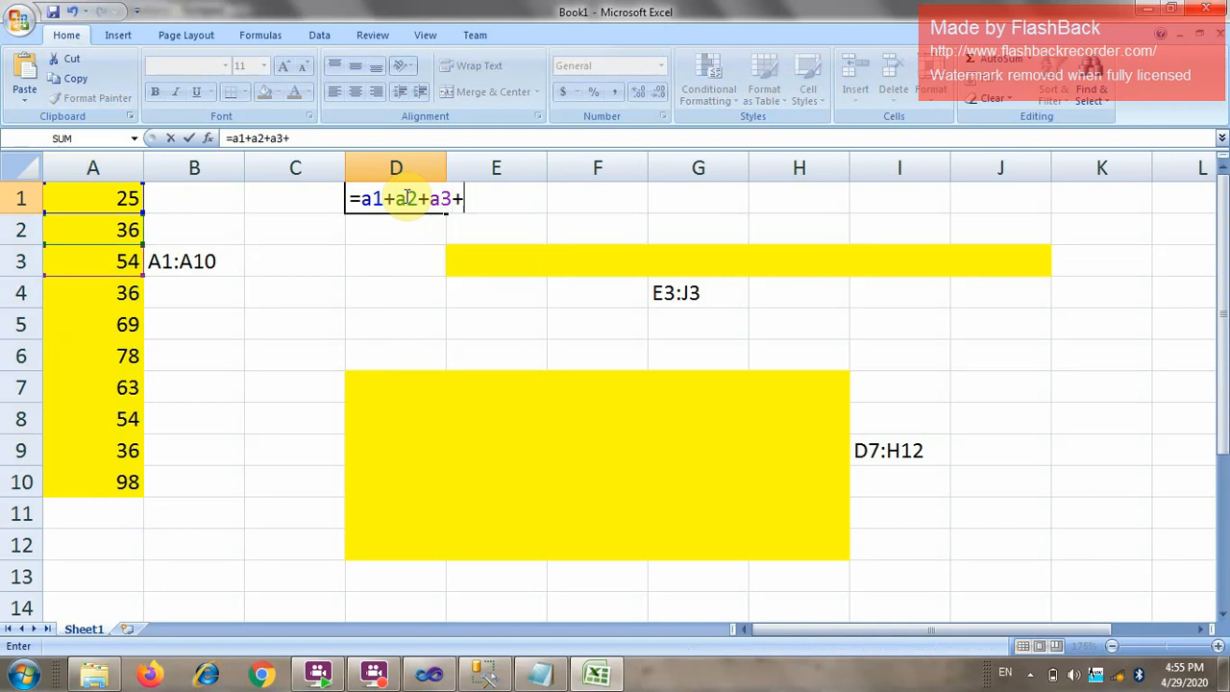
text(a4+a)
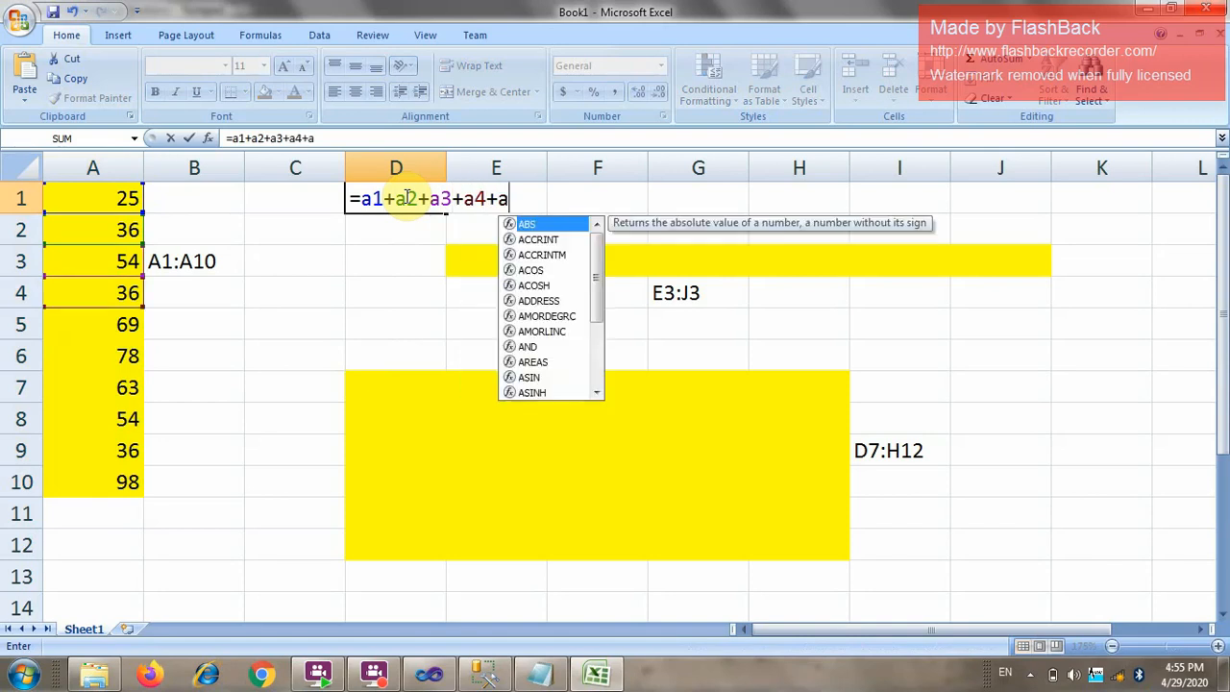
text(5+a6)
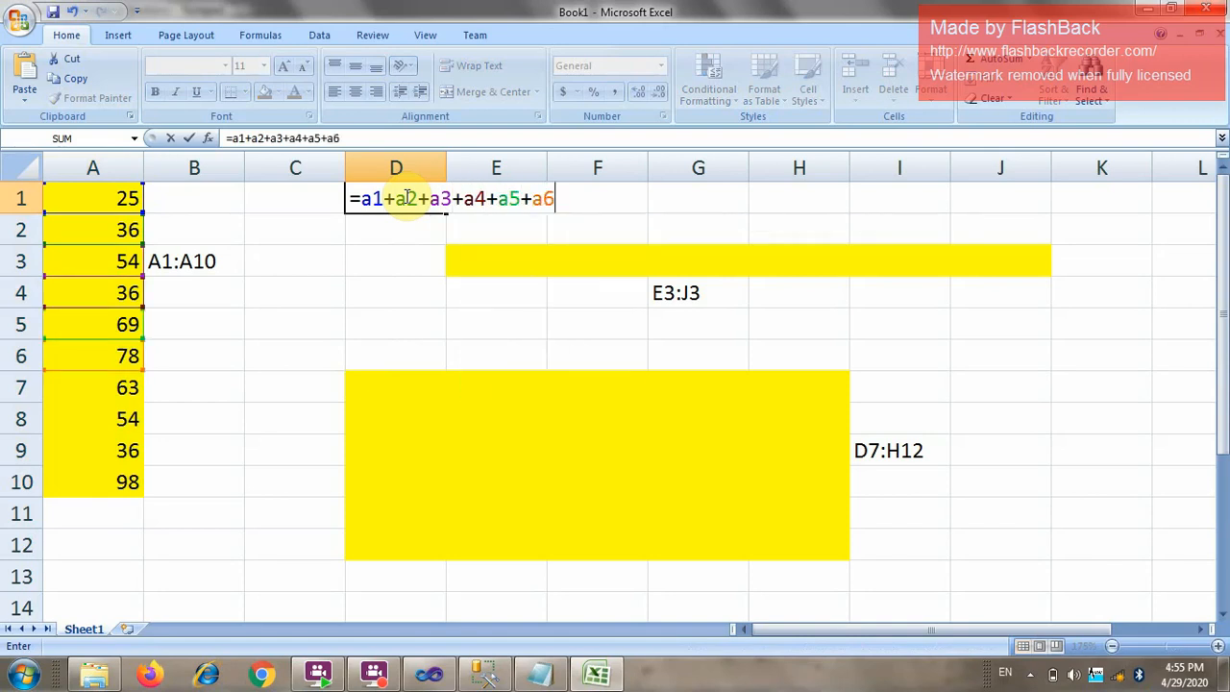
text(+a)
text(7+)
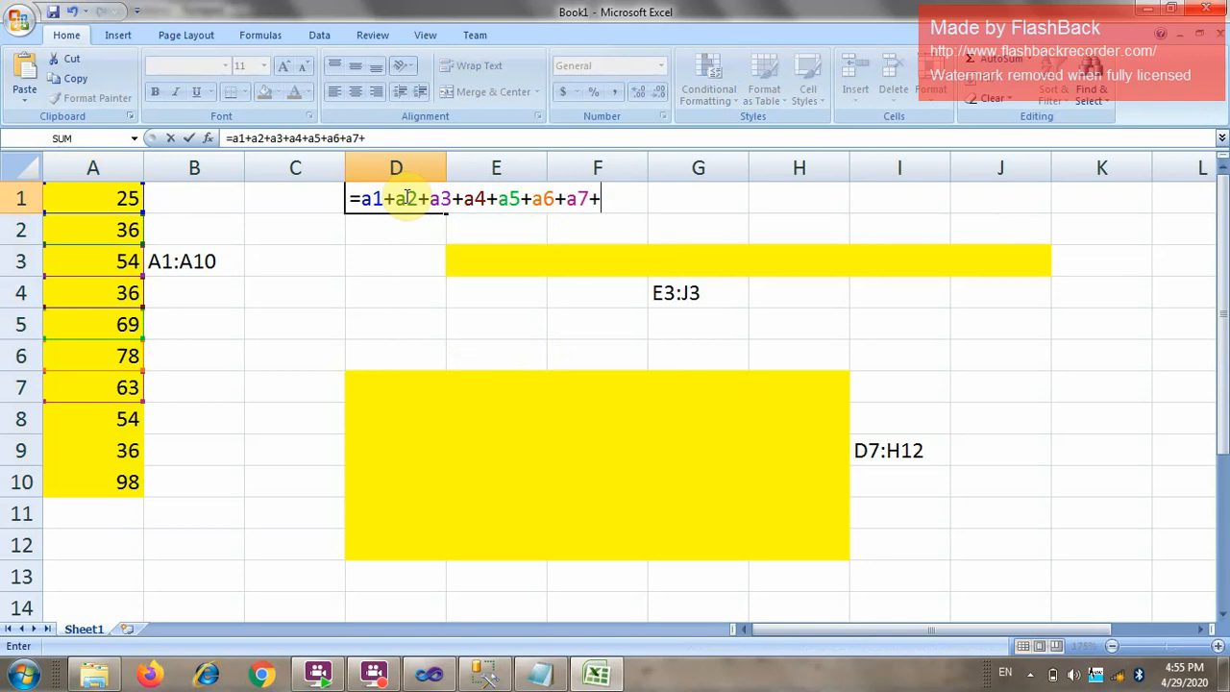
text(a8+)
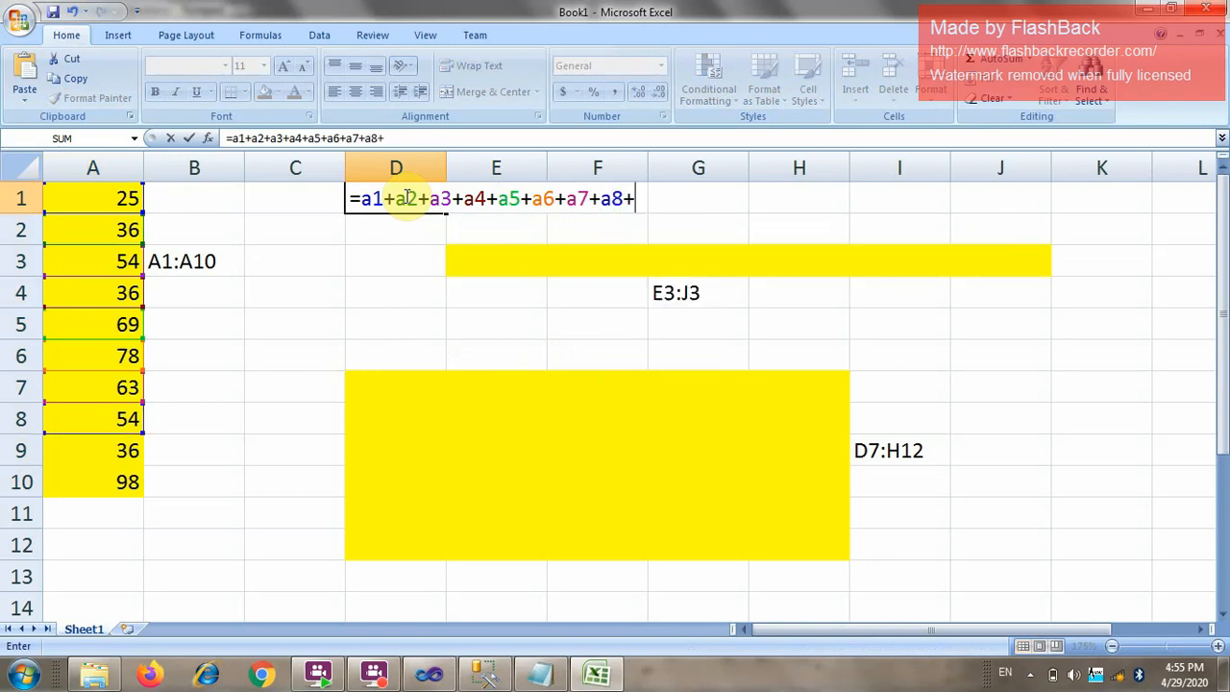
text(a9+a10)
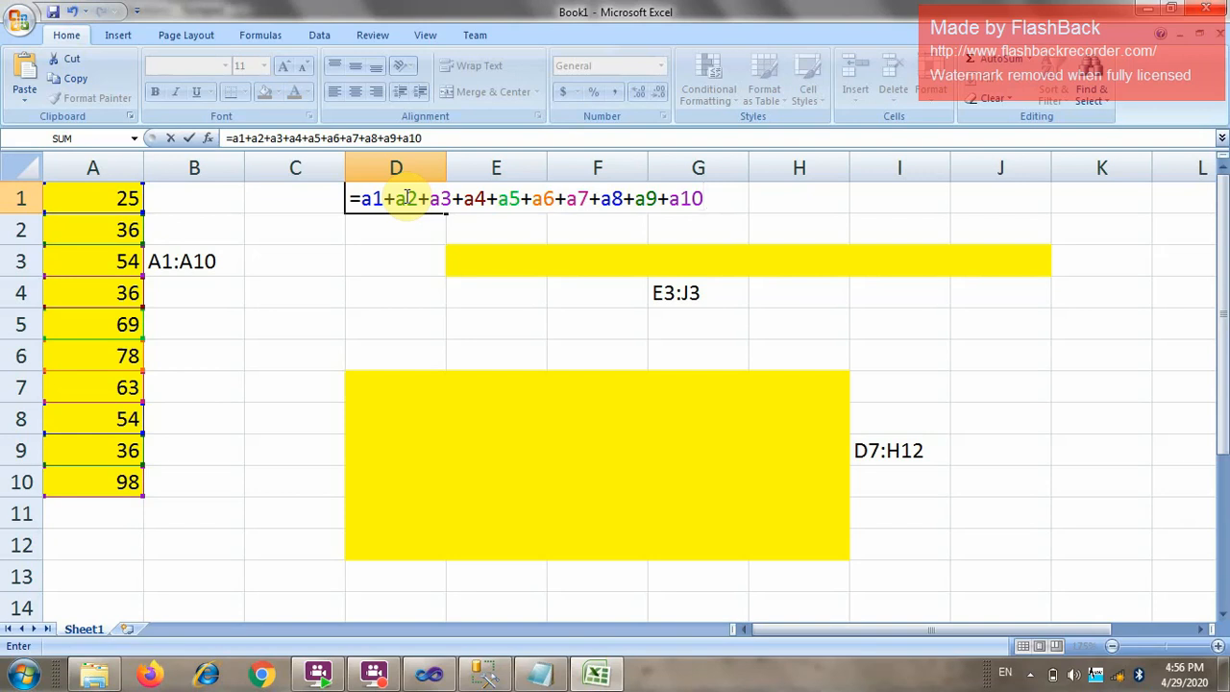
key(Return)
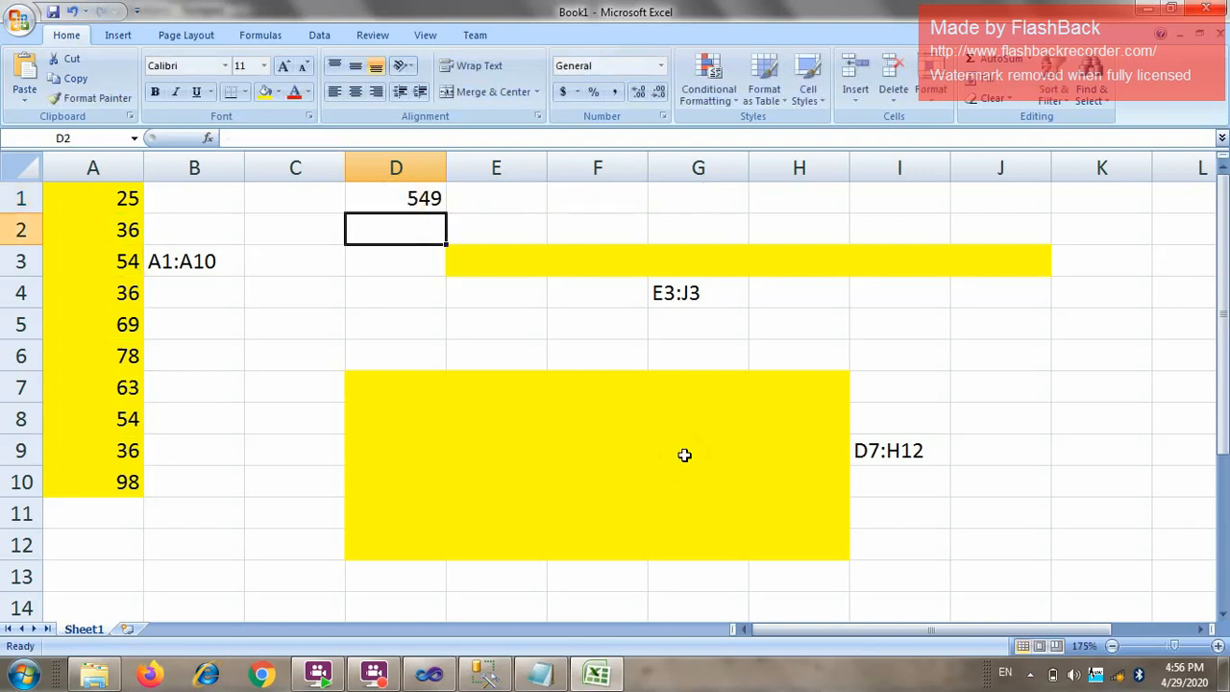
Total the ten numbers in cell D2 with the range formula =sum(A1:A10).
text(=sum()
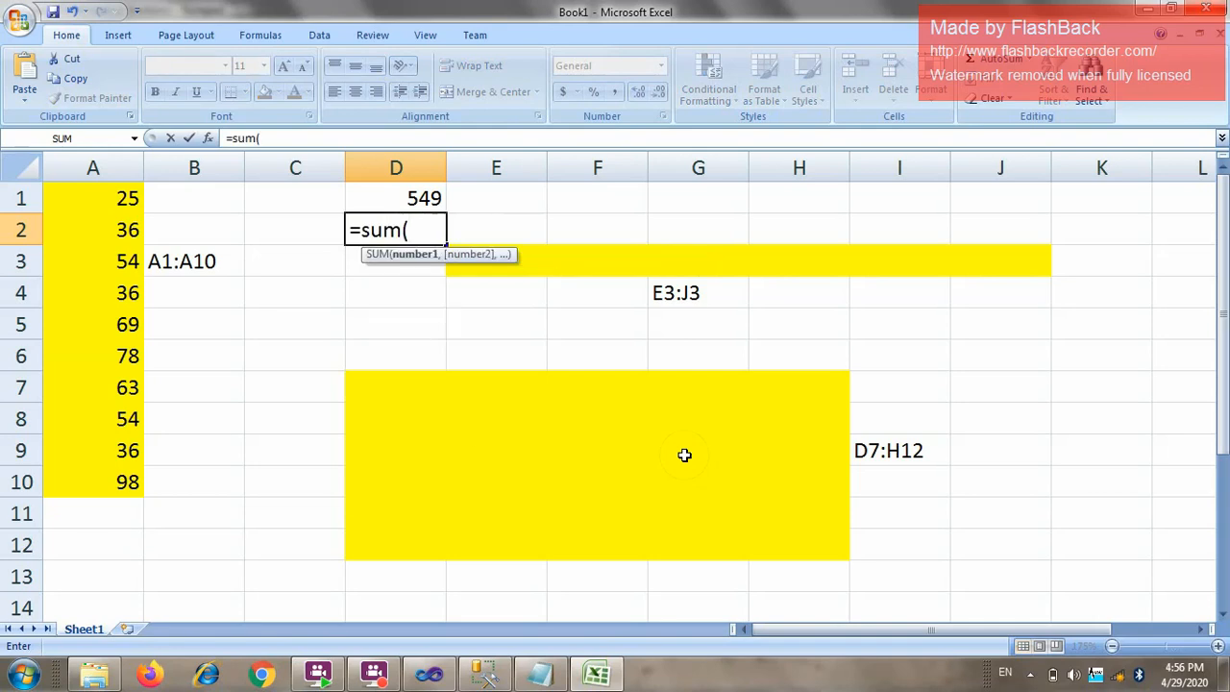
text(A1:)
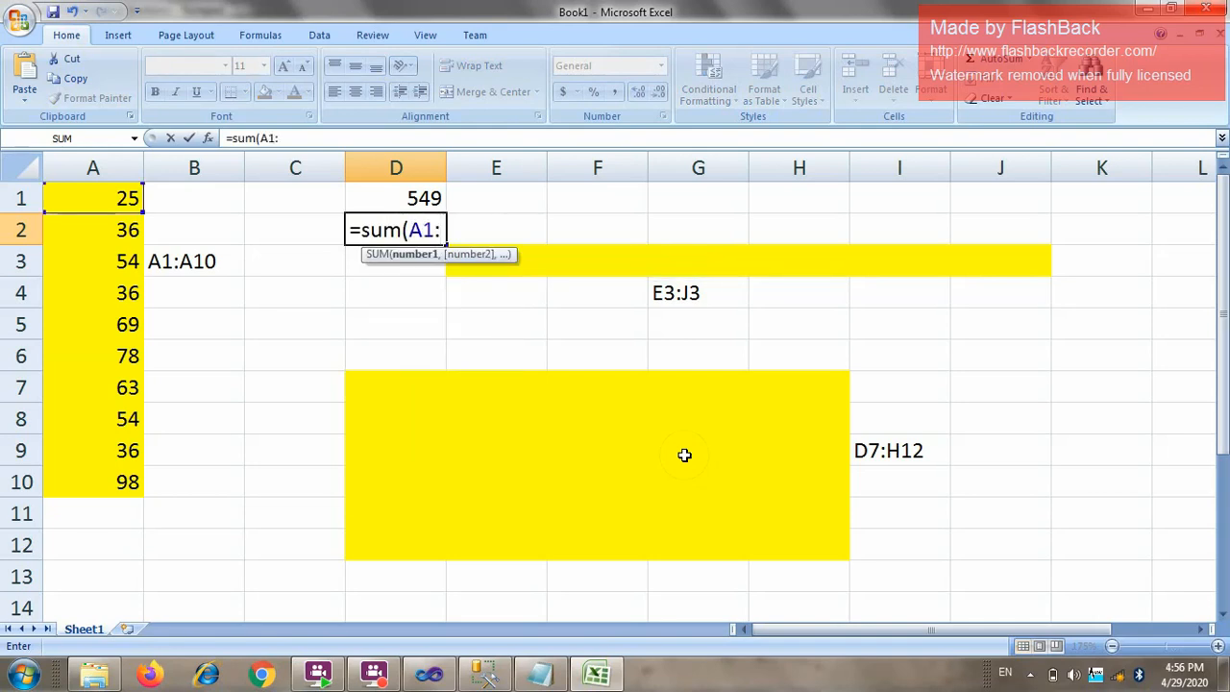
text(A10)
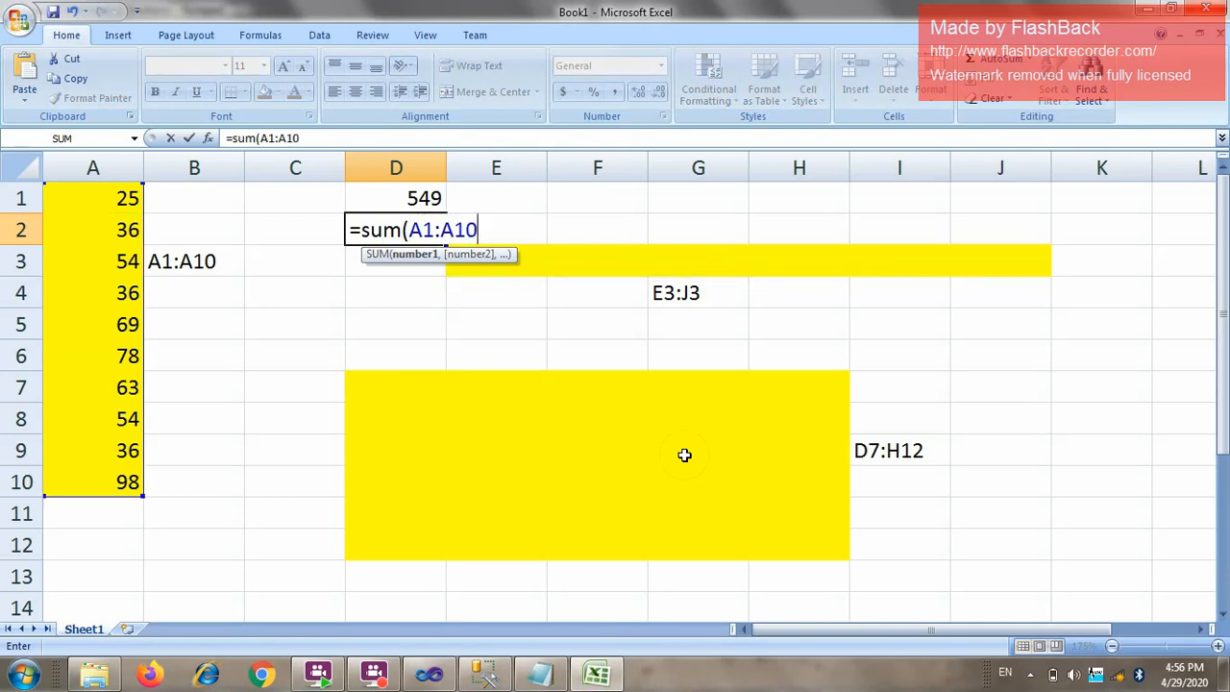
key(Return)
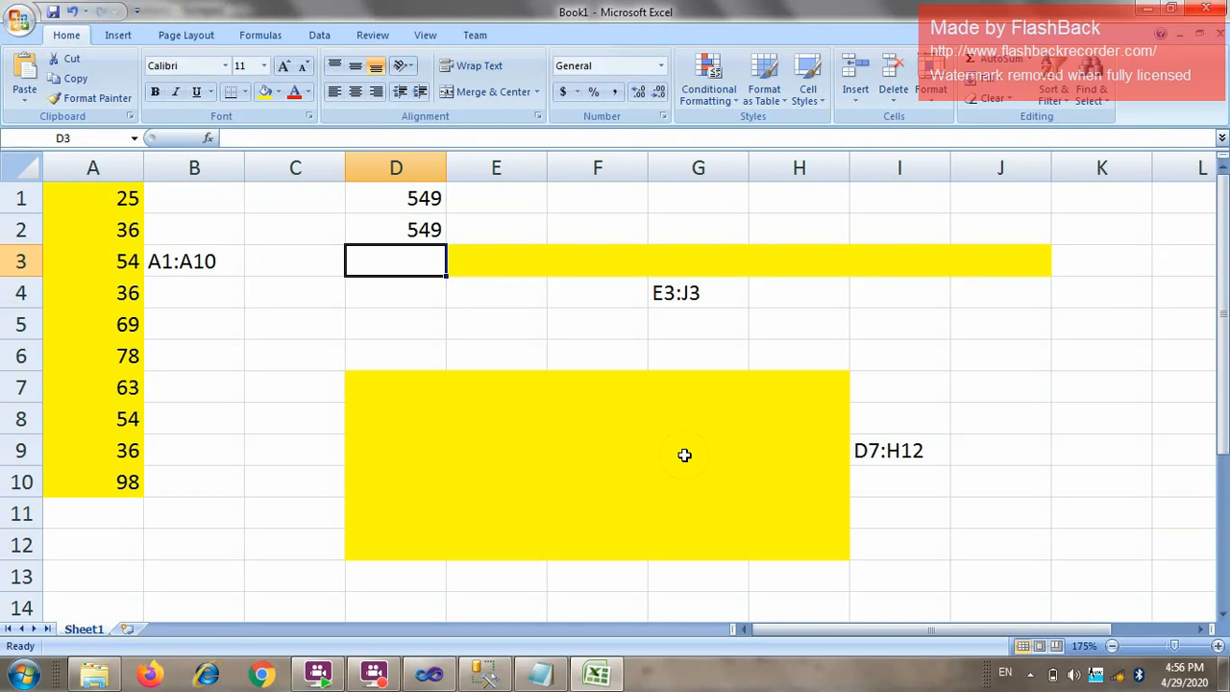
key(Up)
key(Up)
key(Right)
key(Down)
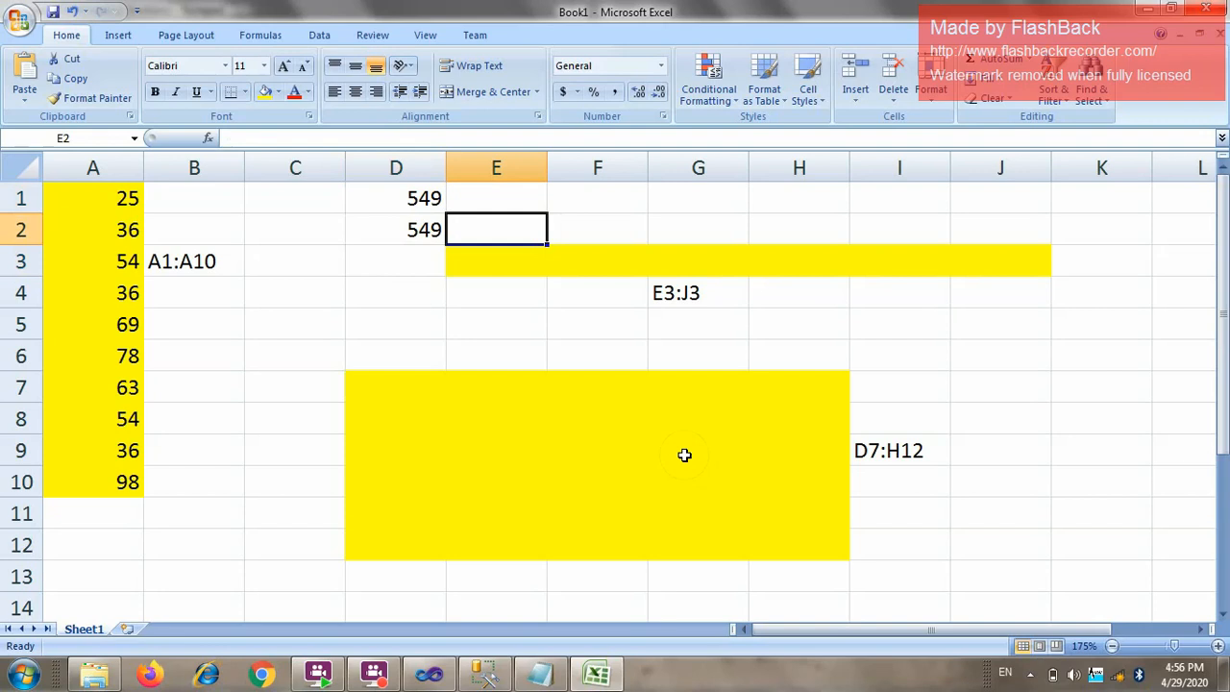
text(=)
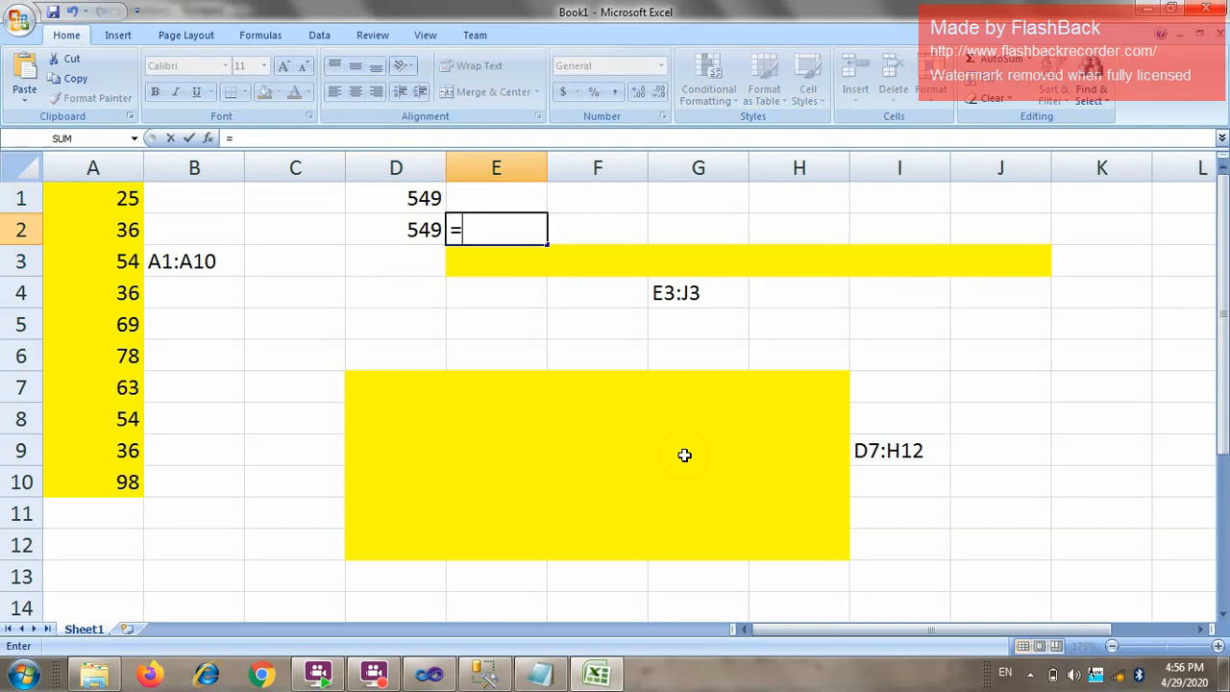
text(sum()
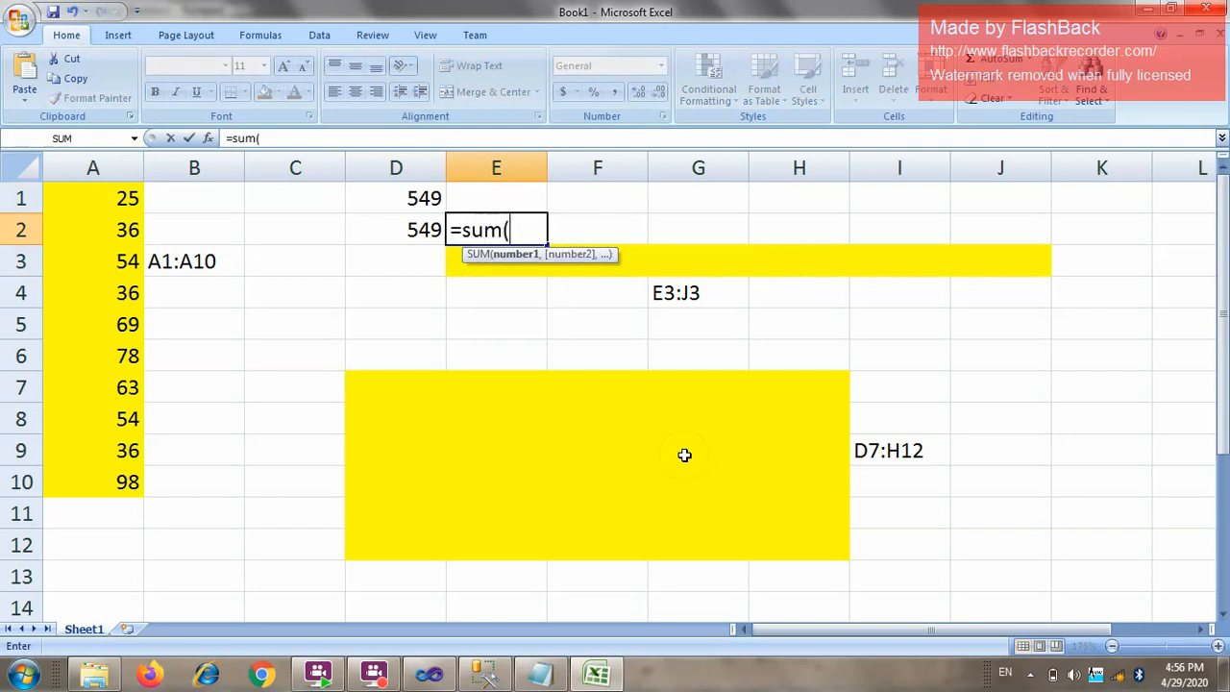
text(a1,a2,a)
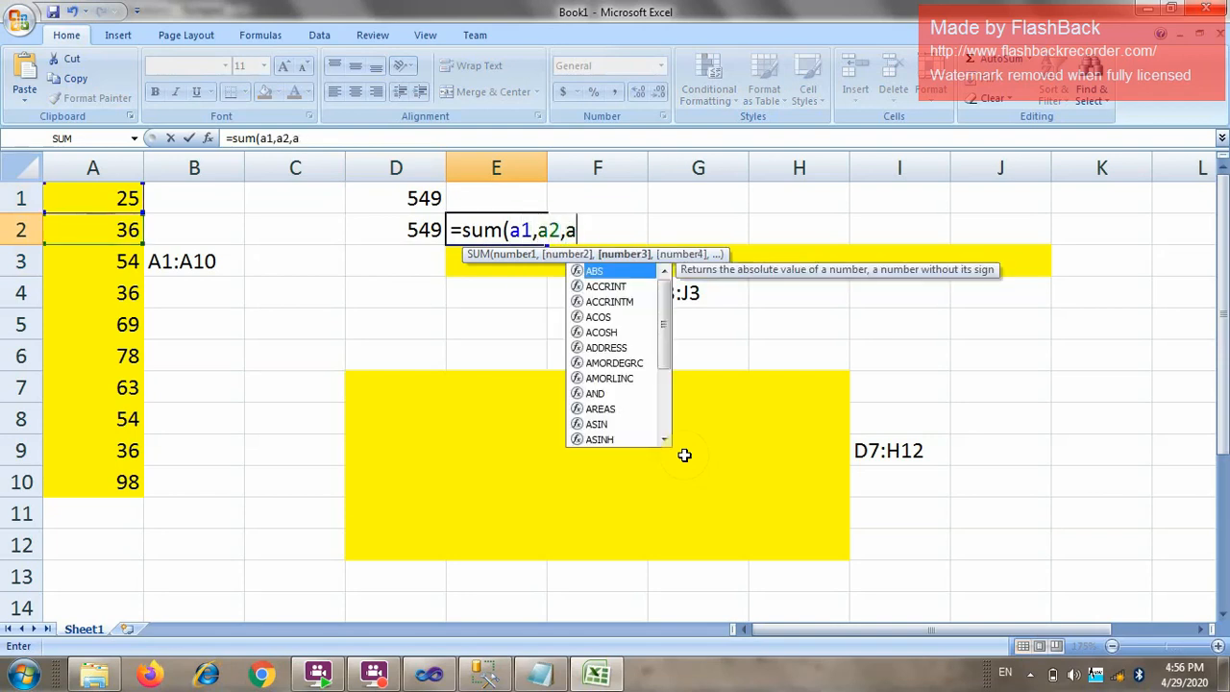
key(BackSpace)
text(3,)
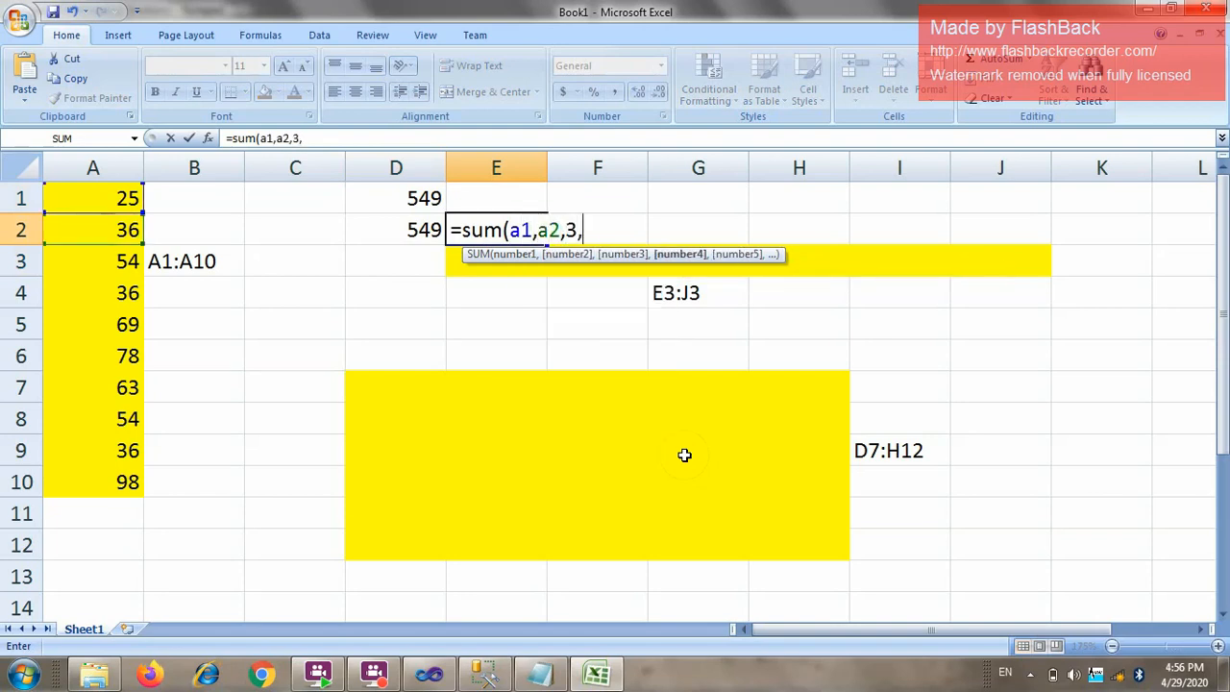
text(..........................))
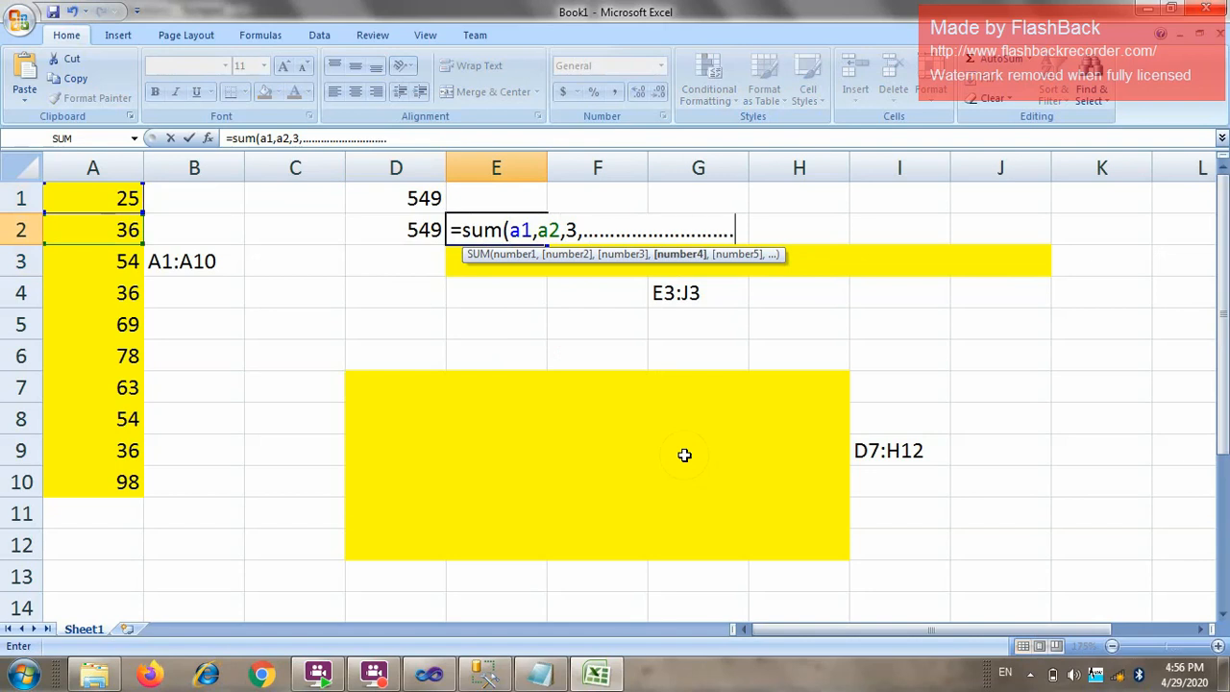
key(BackSpace)
key(BackSpace)
key(BackSpace)
key(BackSpace)
key(BackSpace)
key(BackSpace)
key(BackSpace)
key(BackSpace)
key(BackSpace)
key(BackSpace)
key(BackSpace)
key(BackSpace)
key(BackSpace)
key(BackSpace)
key(BackSpace)
key(BackSpace)
key(BackSpace)
key(BackSpace)
key(BackSpace)
key(BackSpace)
key(BackSpace)
key(BackSpace)
key(BackSpace)
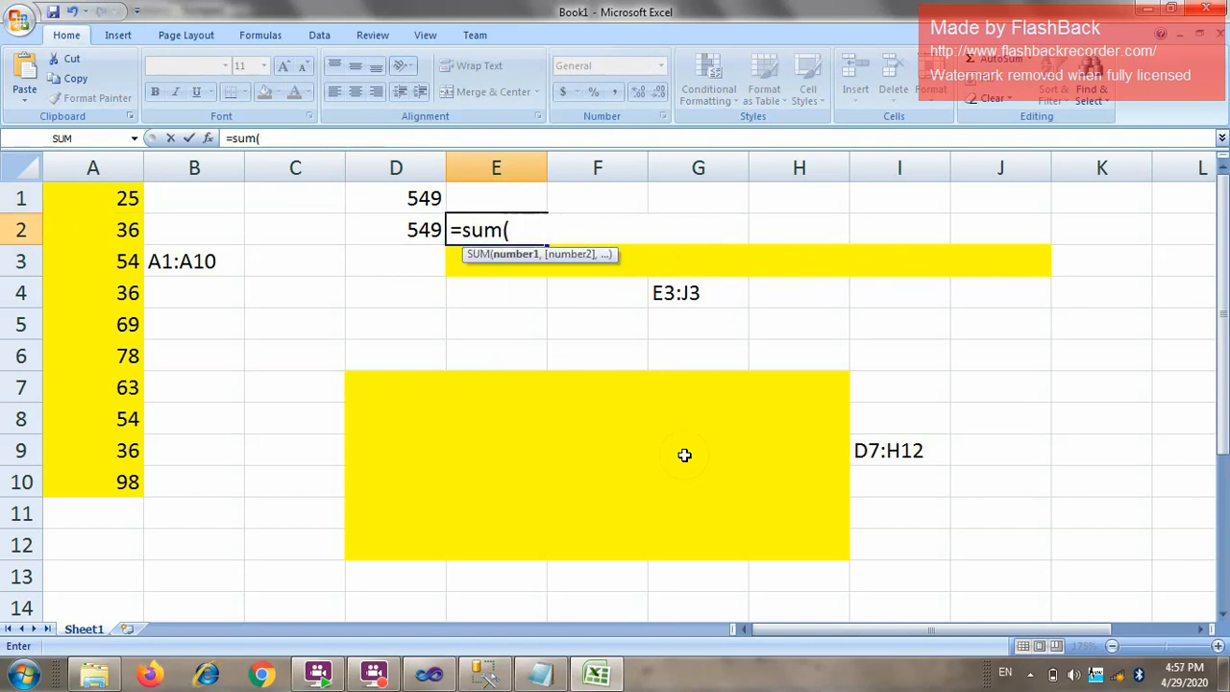
key(Return)
key(Return)
key(Escape)
Examine which cells the SUM formula in D2 refers to, leaving the formula as it is.
key(Left)
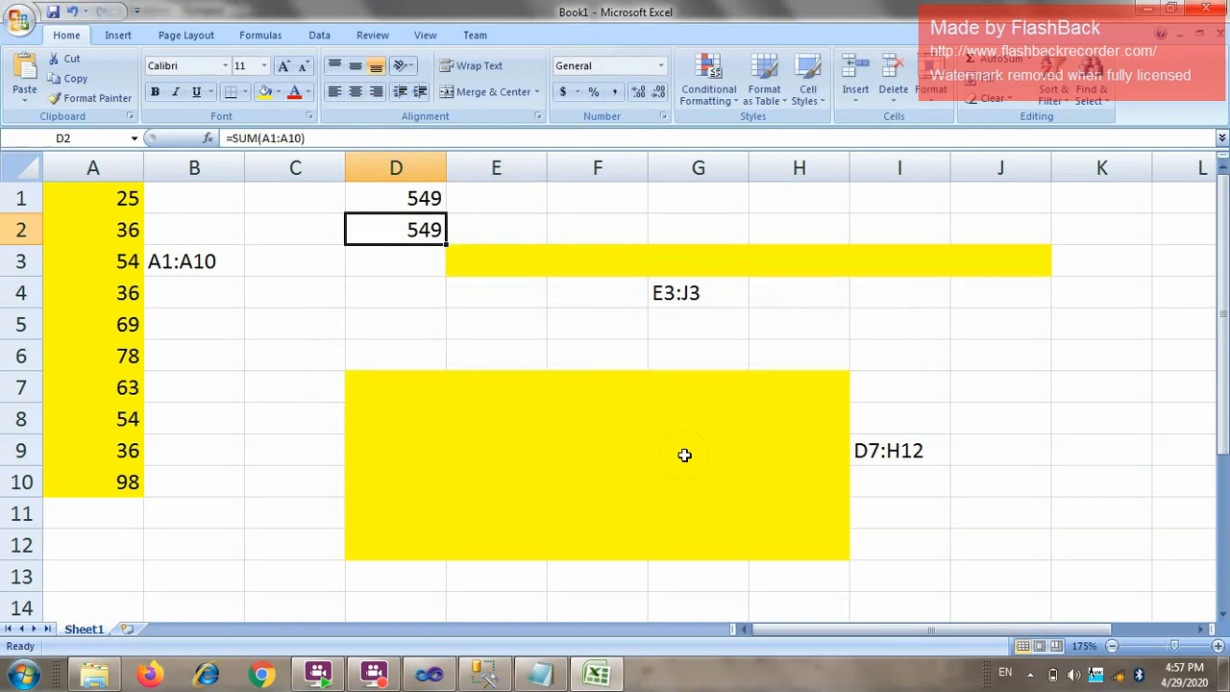
key(F2)
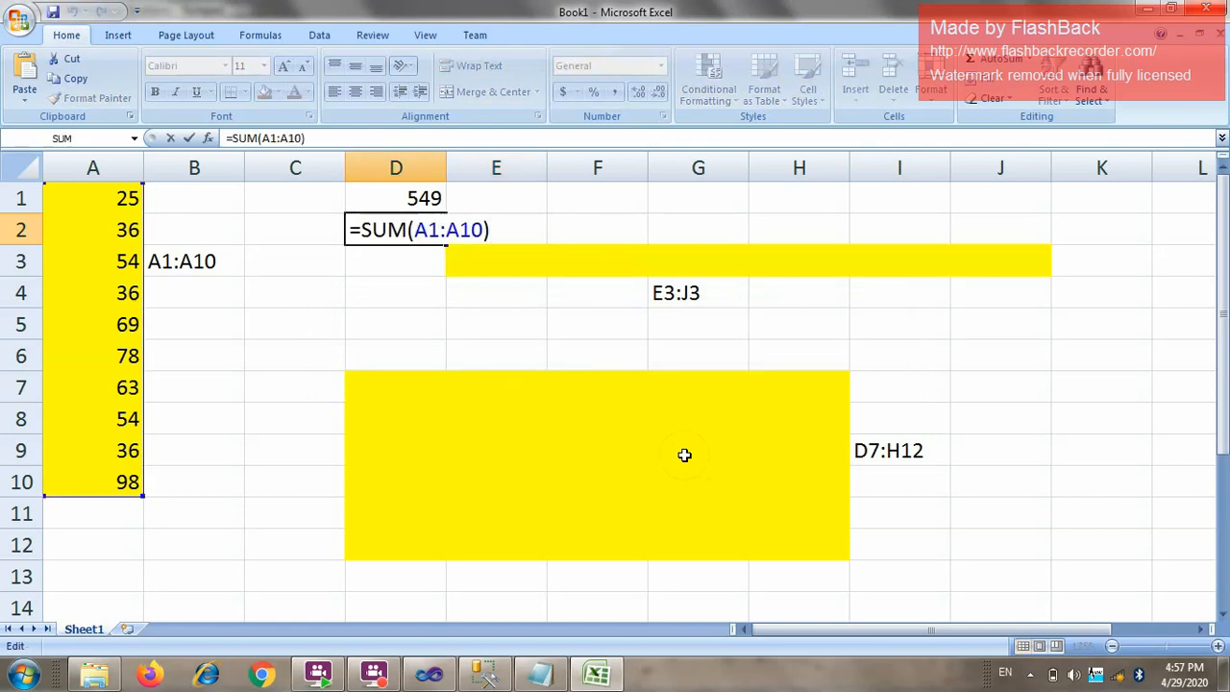
key(Return)
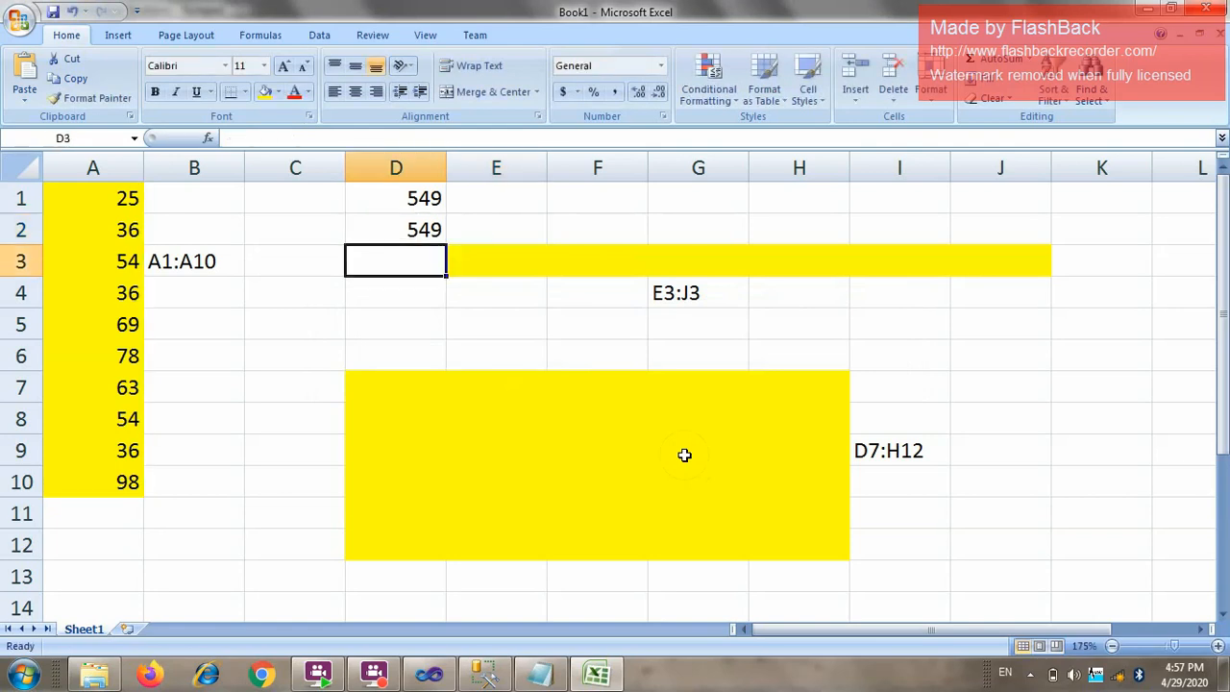
Examine the block D7:H12 with its first and last cells, and the larger rectangle A1:J13.
drag(389, 387, 795, 543)
click(386, 384)
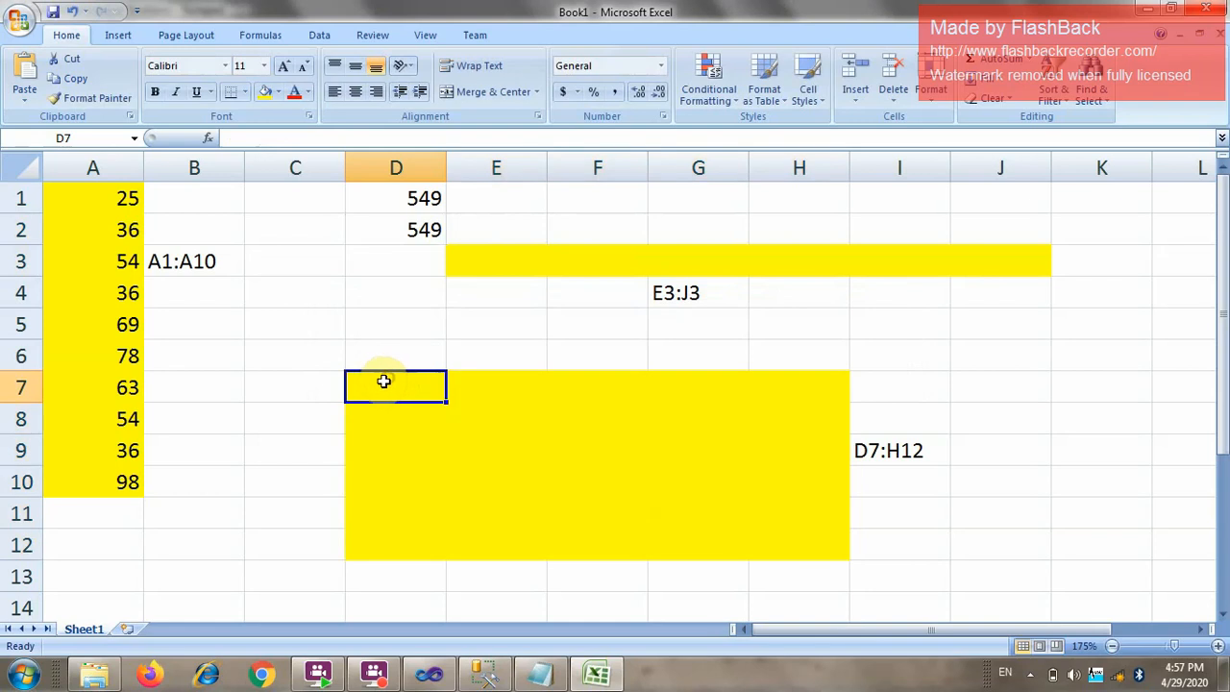
click(826, 545)
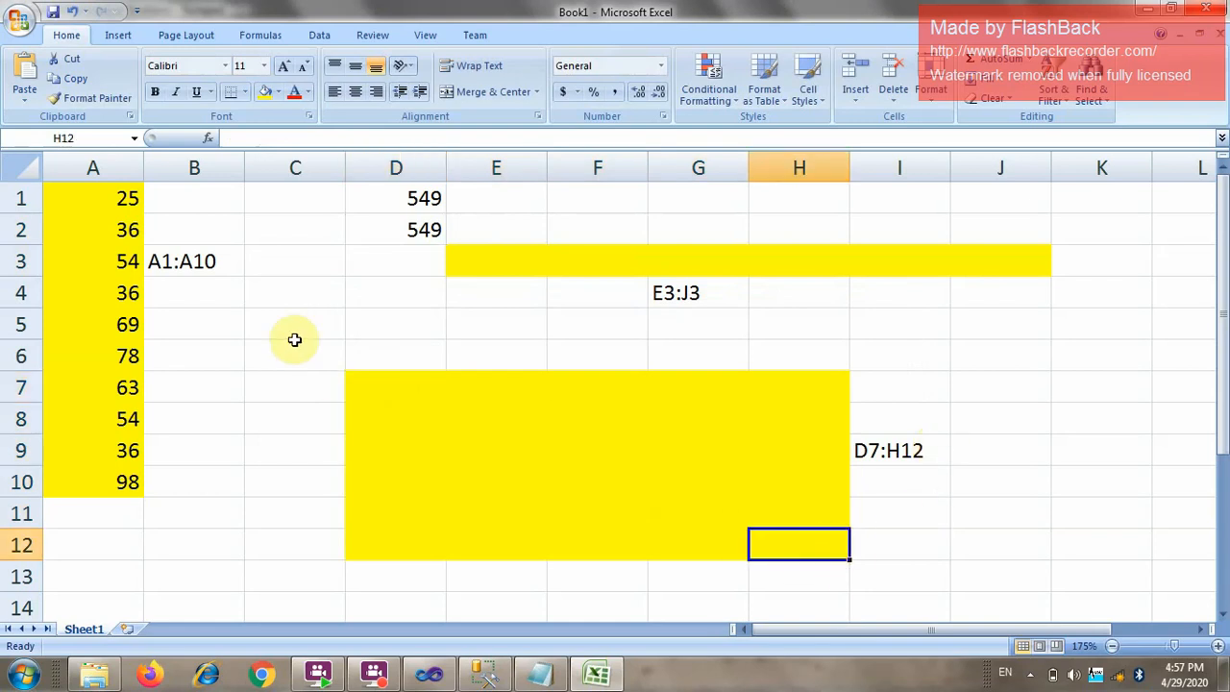
drag(98, 197, 1042, 567)
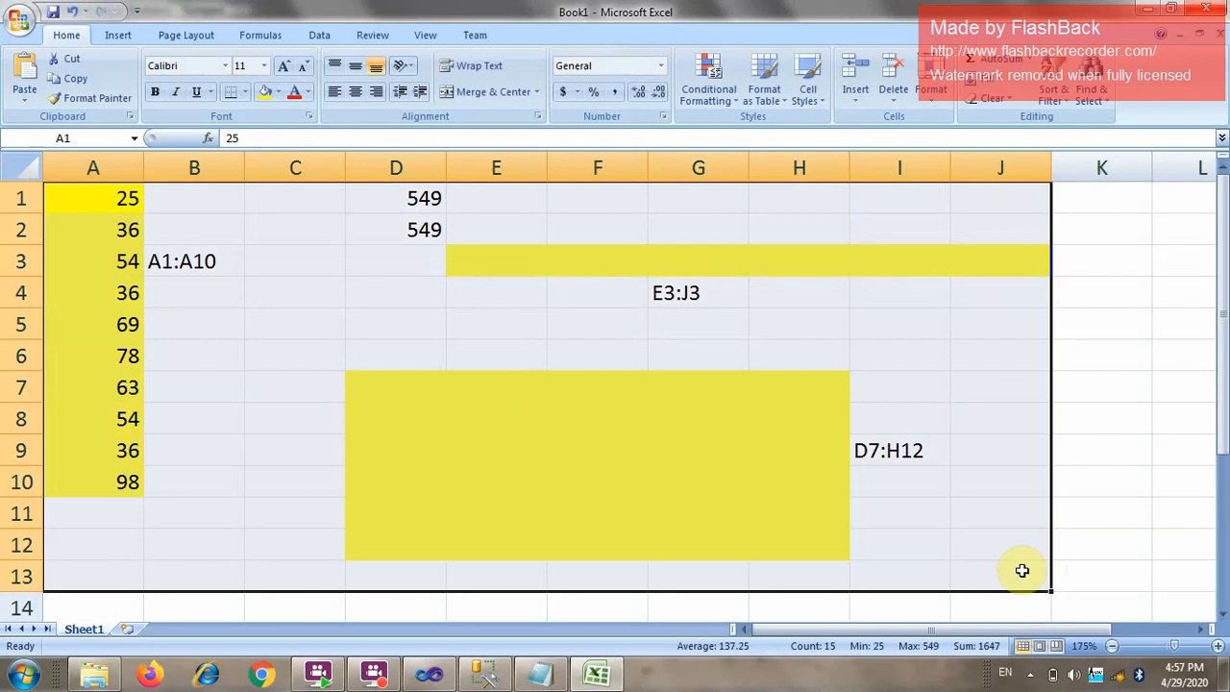
Switch to the Notepad session notes and review the mathematical functions definition and the Sum(range) heading.
click(555, 677)
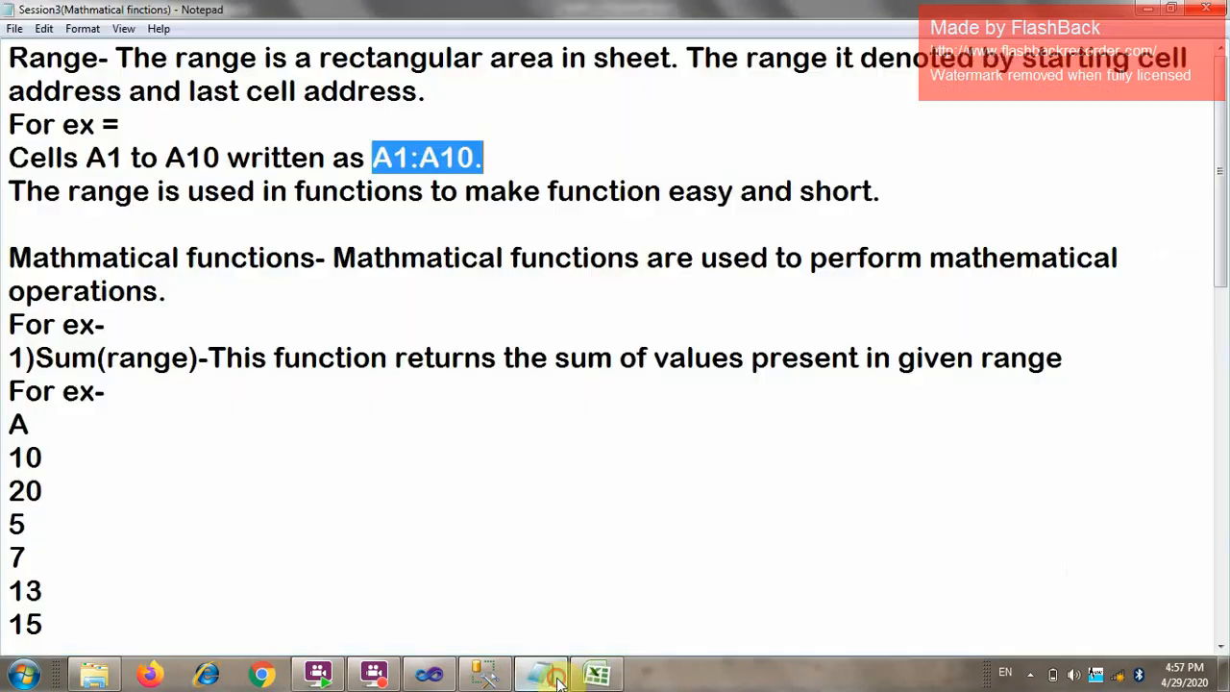
click(301, 299)
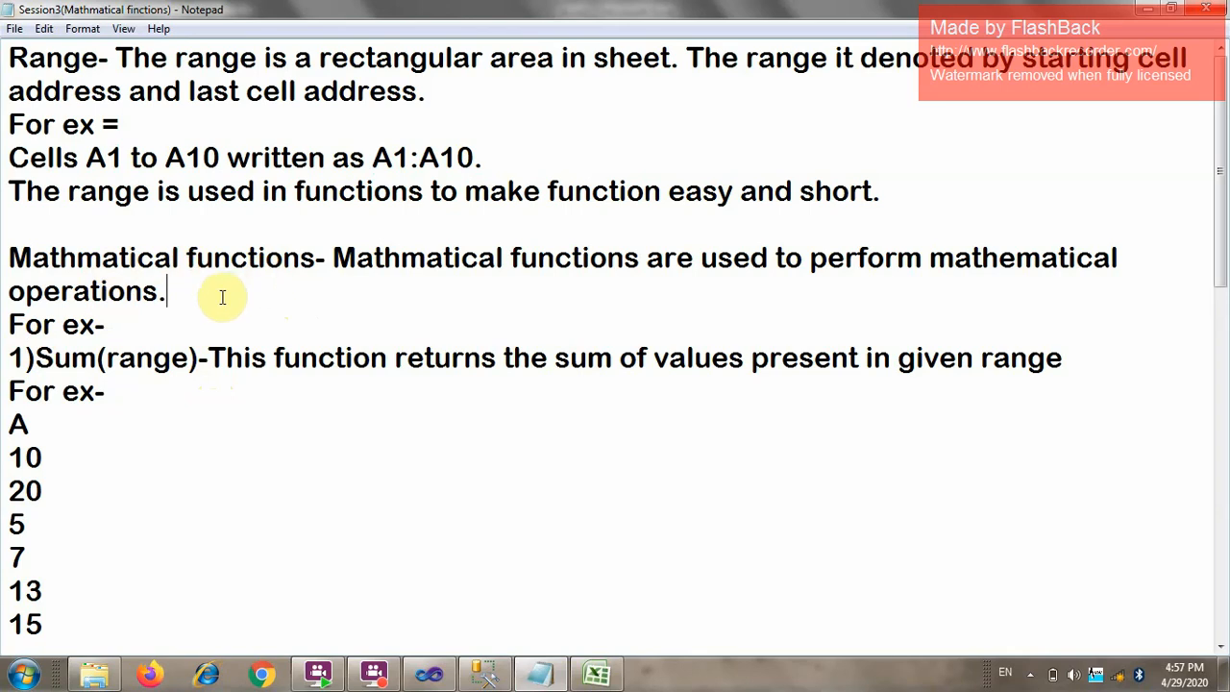
drag(220, 295, 3, 251)
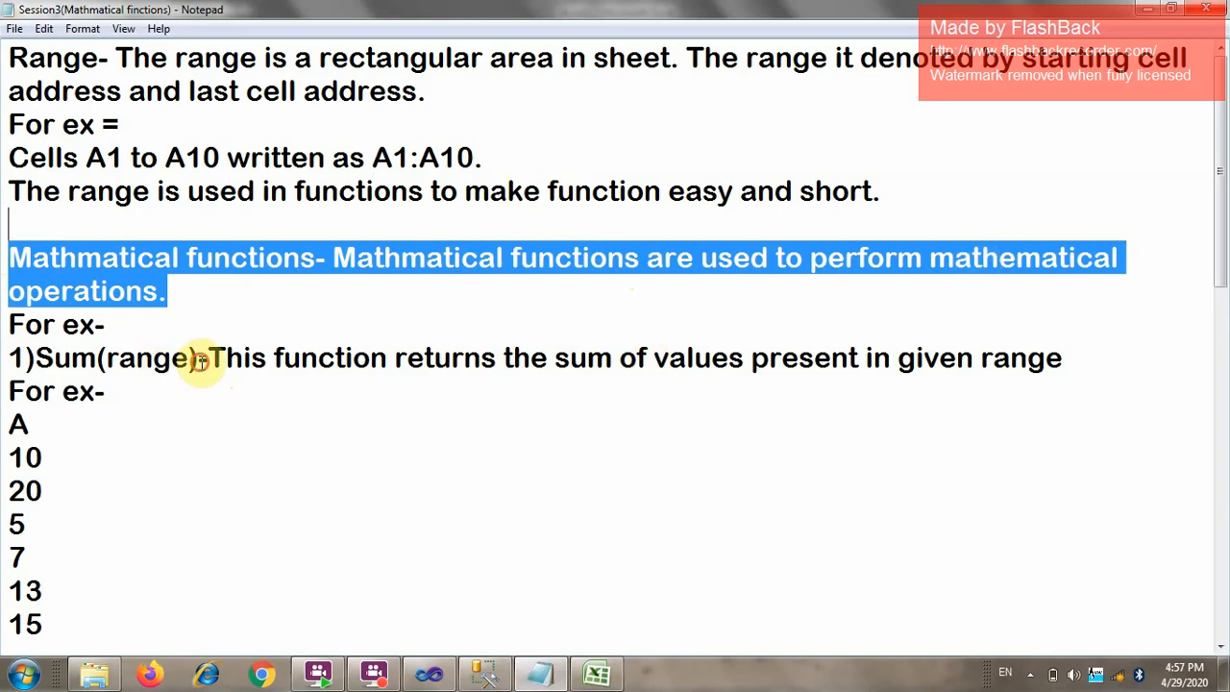
drag(197, 357, 4, 354)
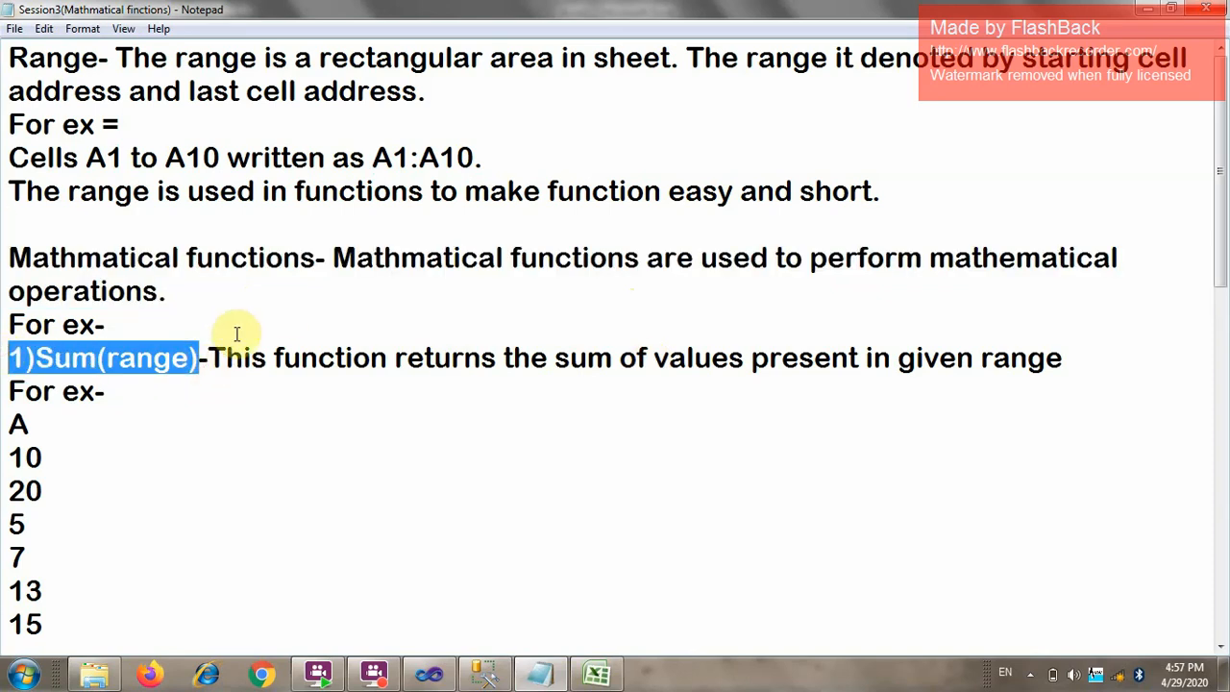
Add a full stop at the end of the Sum(range) description in the notes.
drag(211, 360, 1076, 360)
click(1082, 364)
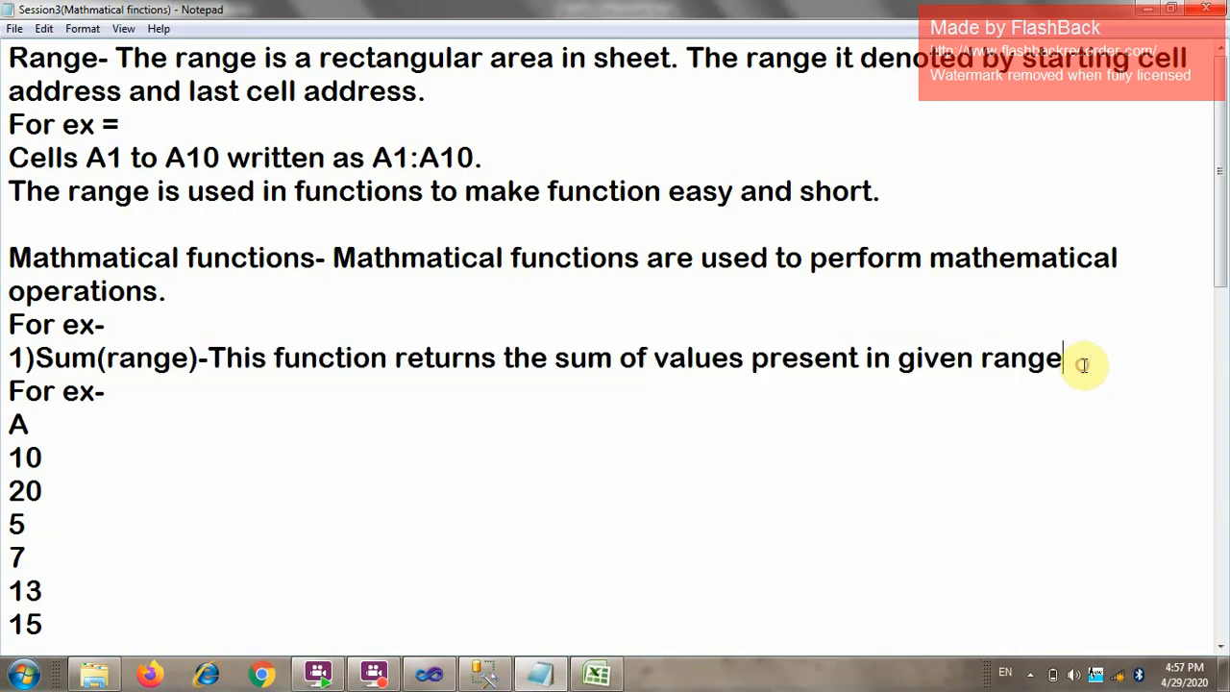
text(.)
Examine the Sum example in the notes: the formula's returned value and each entry of the column A list.
click(283, 519)
scroll(269, 519, down, 2)
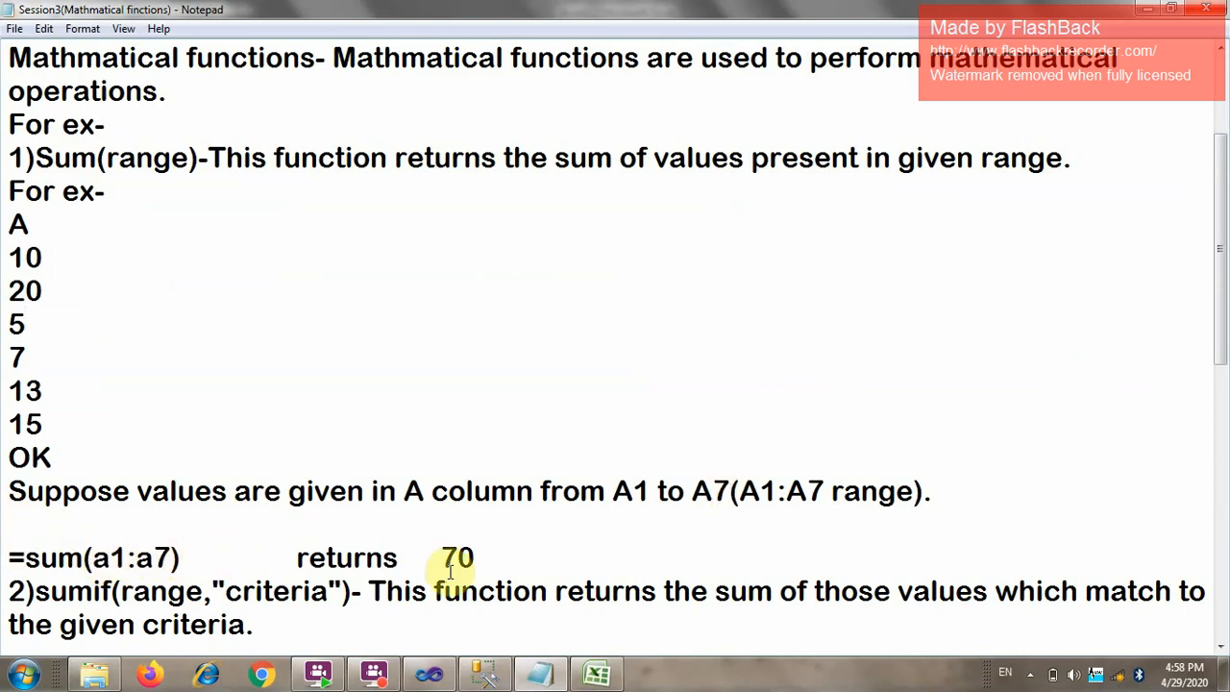
drag(486, 560, 398, 560)
click(43, 457)
drag(44, 457, 12, 226)
click(69, 267)
click(46, 288)
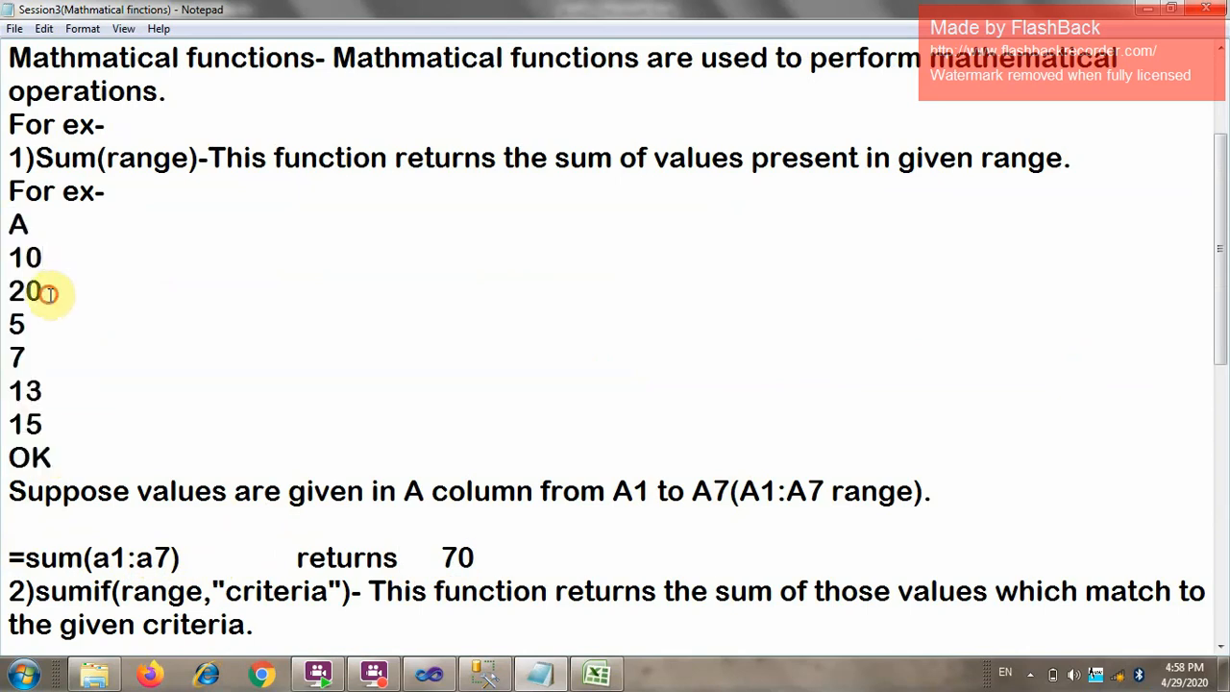
click(50, 326)
click(76, 363)
click(61, 390)
click(47, 420)
Insert a blank line below OK in the example list and highlight the six numbers above OK.
click(58, 455)
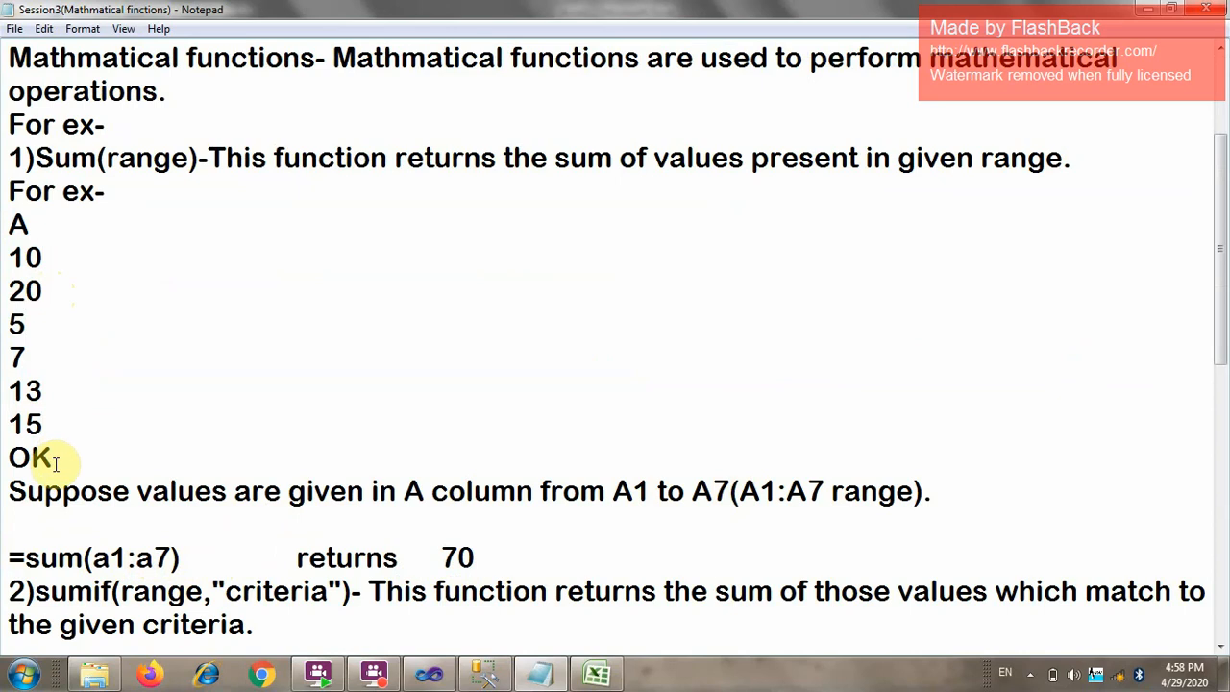
key(Return)
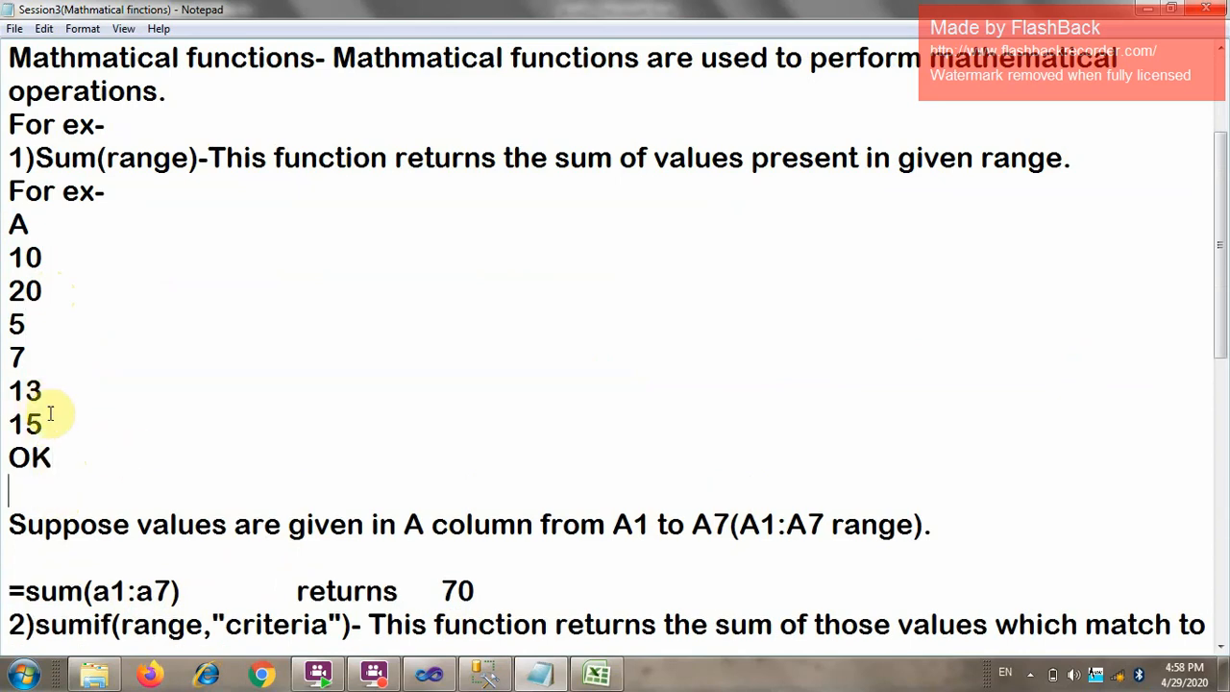
drag(46, 421, 9, 245)
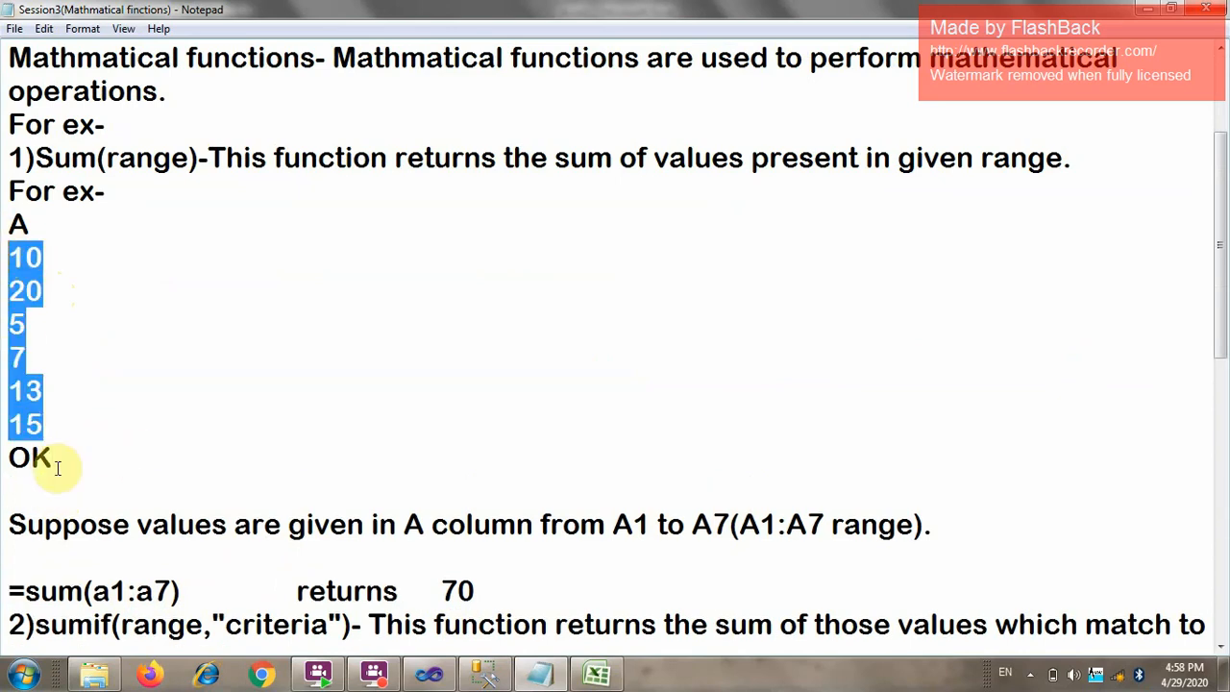
click(53, 459)
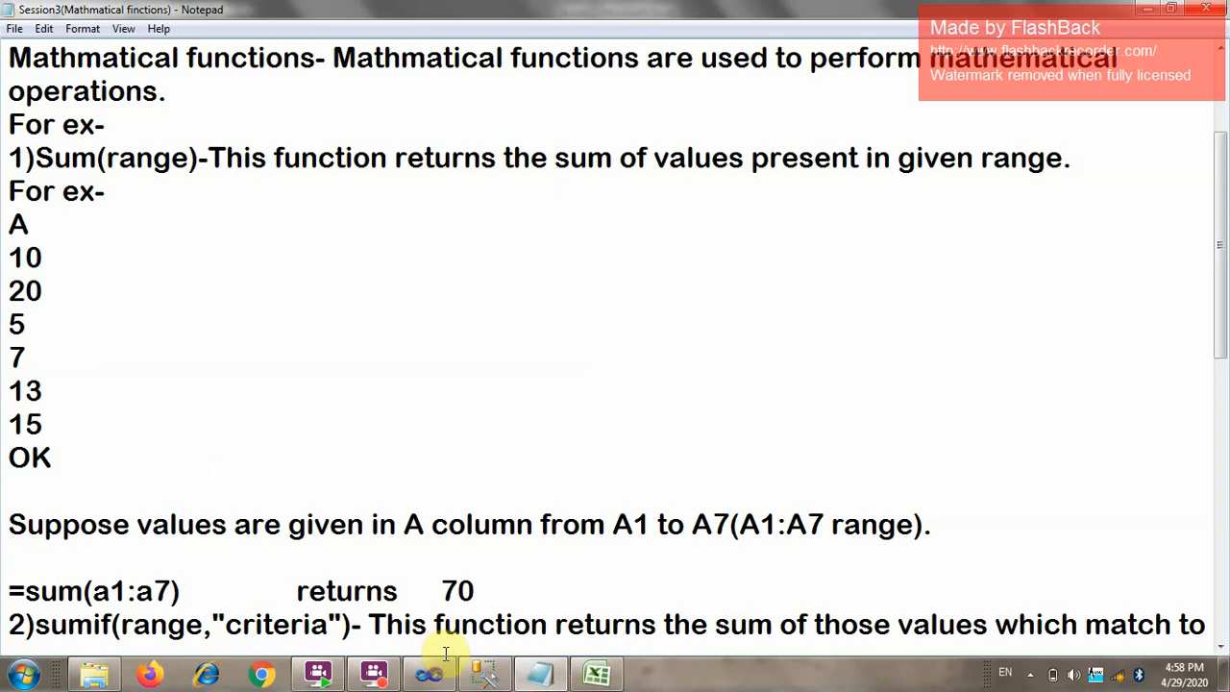
Switch to the Excel workbook and replace the number in cell A10 with the text OK.
click(597, 674)
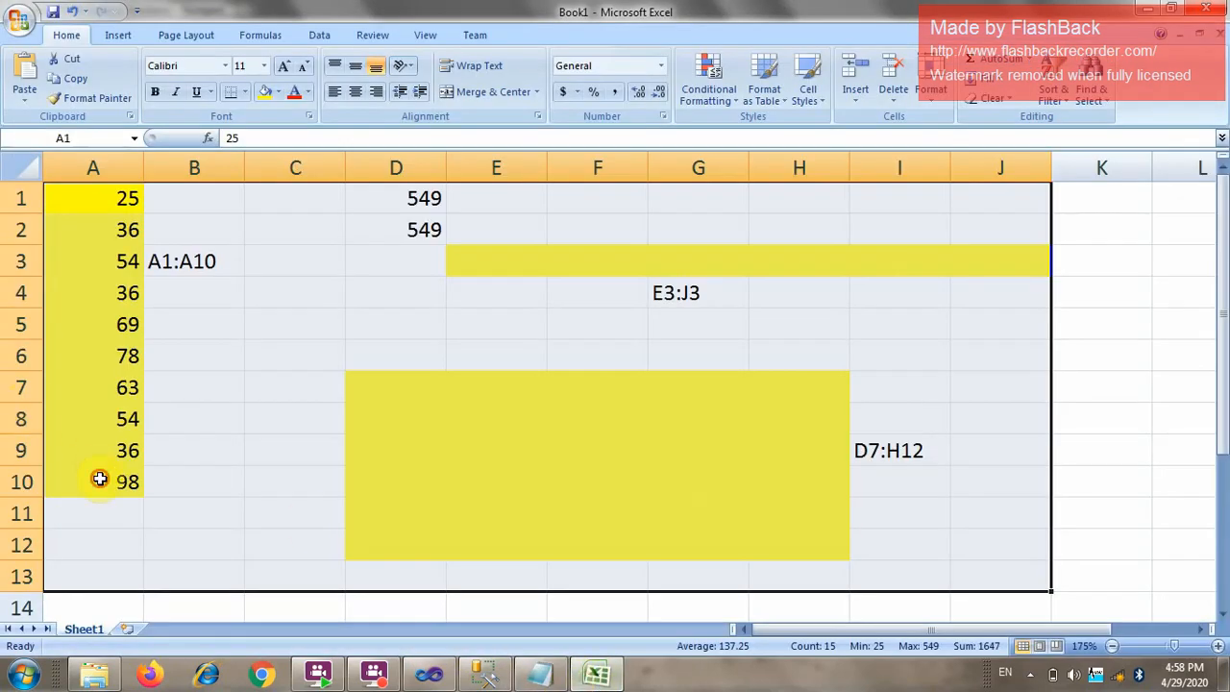
click(100, 478)
text(OK)
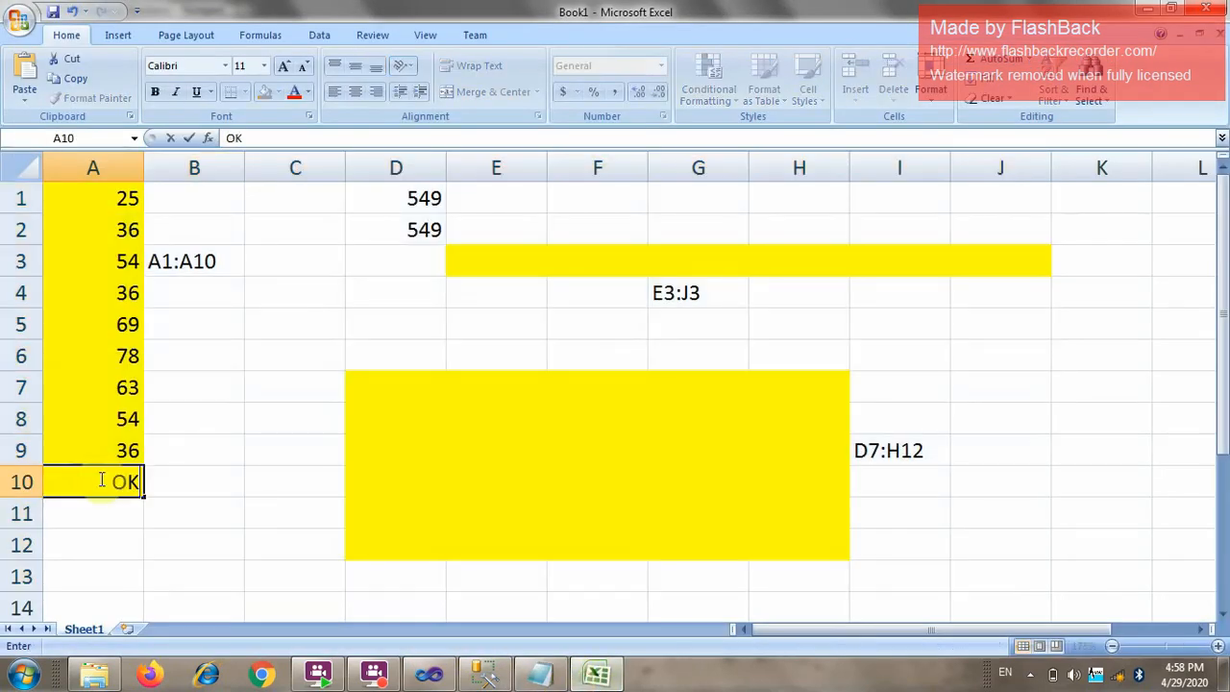
key(Up)
Replace the numbers in A7 with True and in A8 with Abc, and select D2 to check its SUM formula.
key(Up)
key(Up)
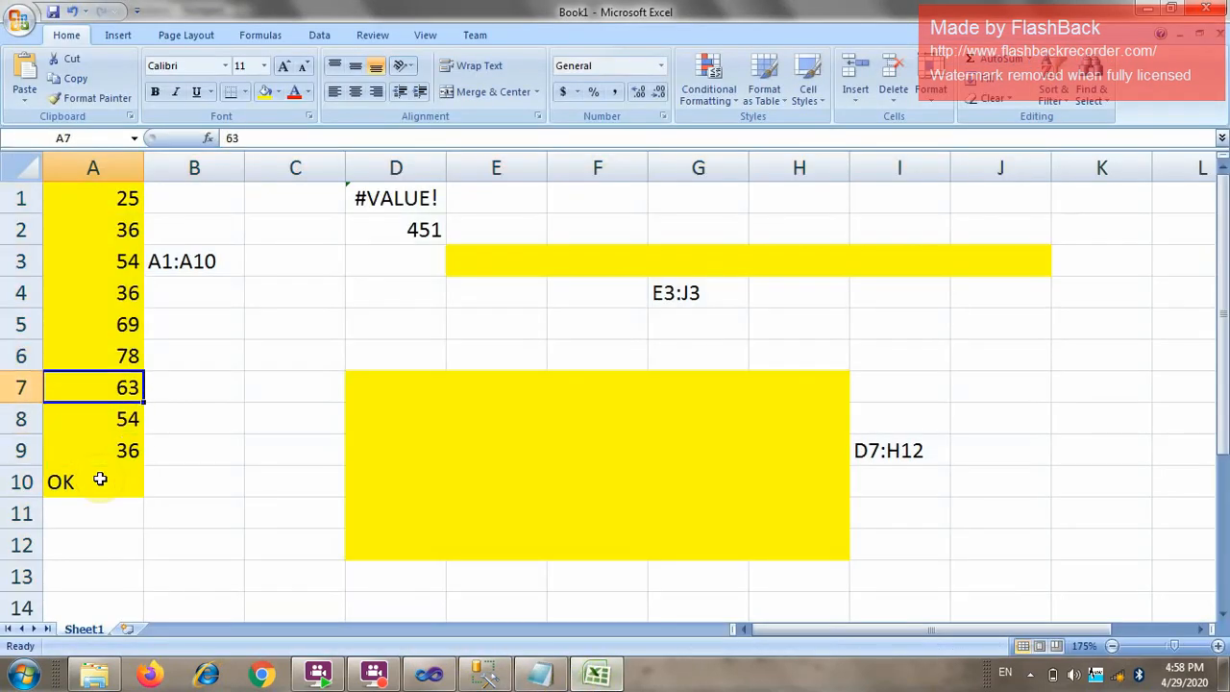
text(True)
key(Return)
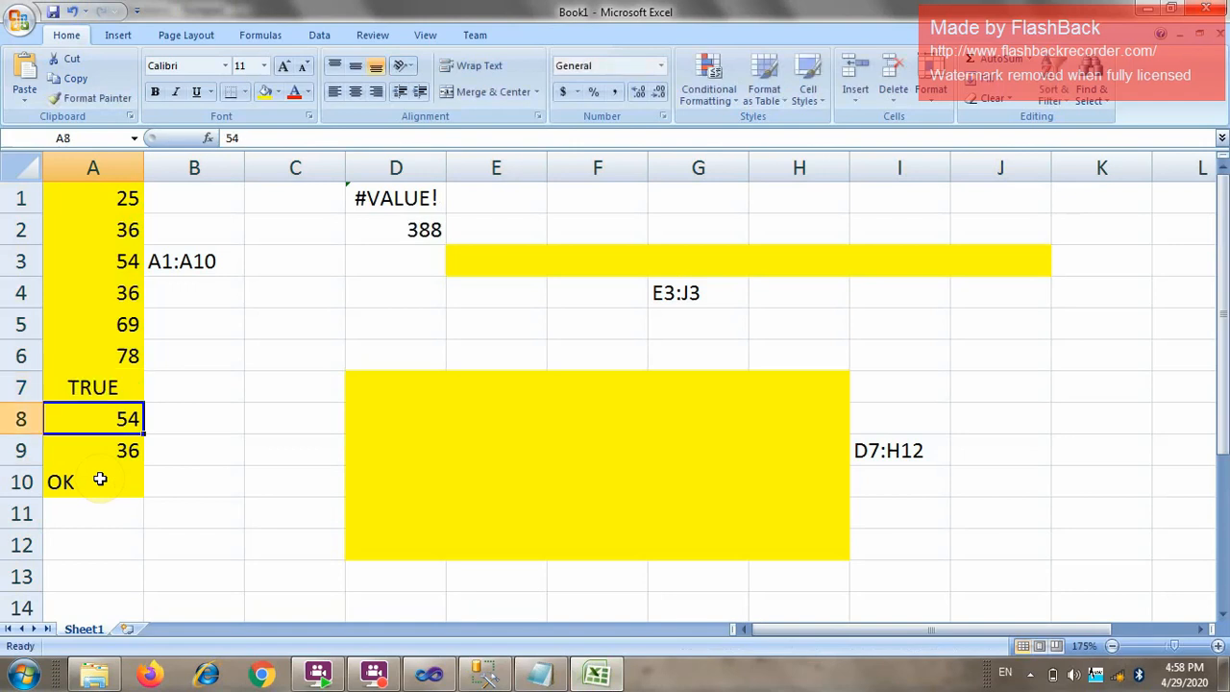
text(Abc)
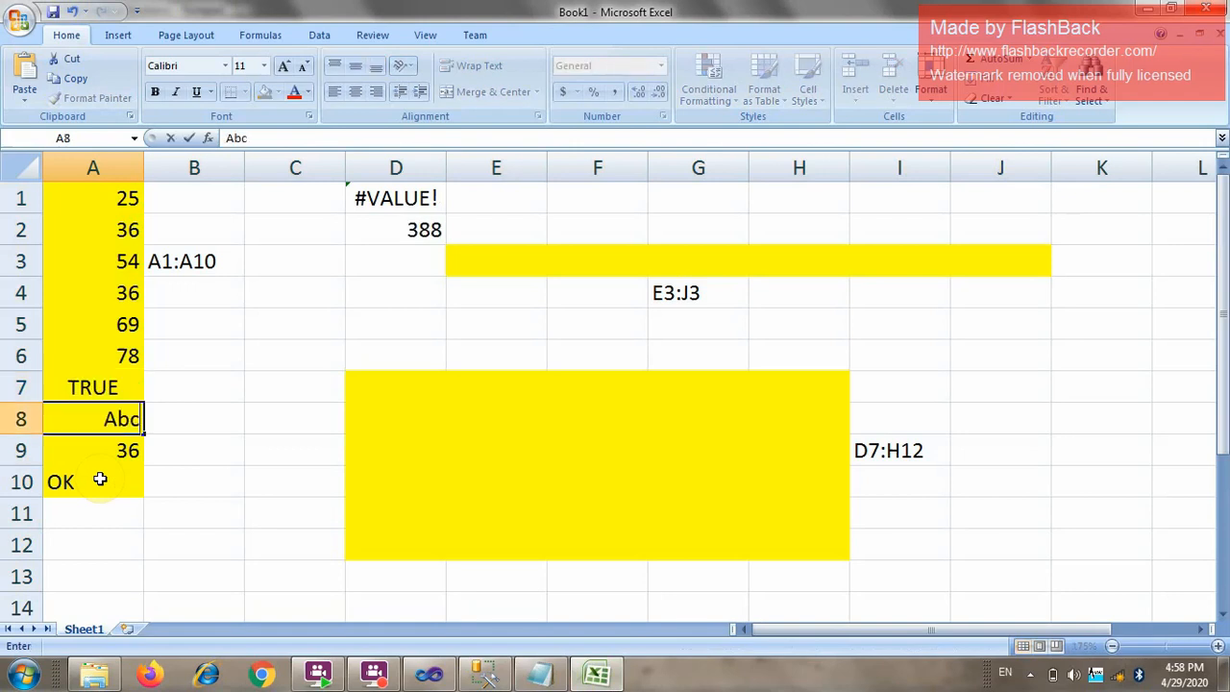
key(Return)
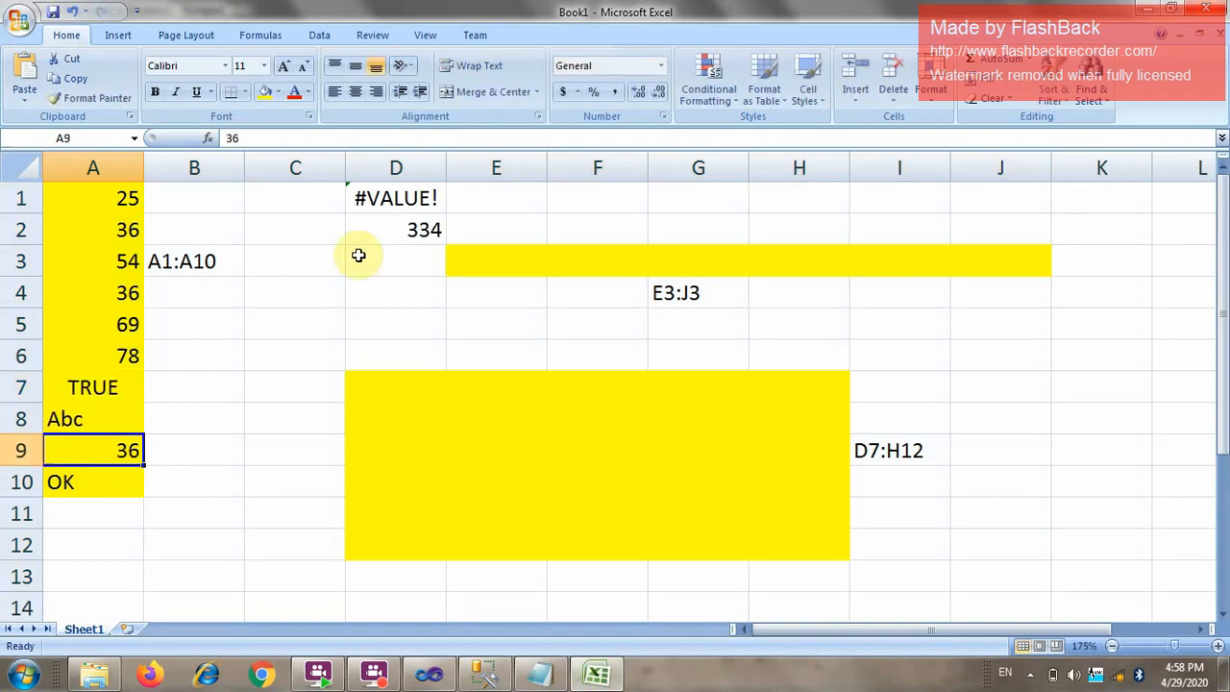
click(388, 235)
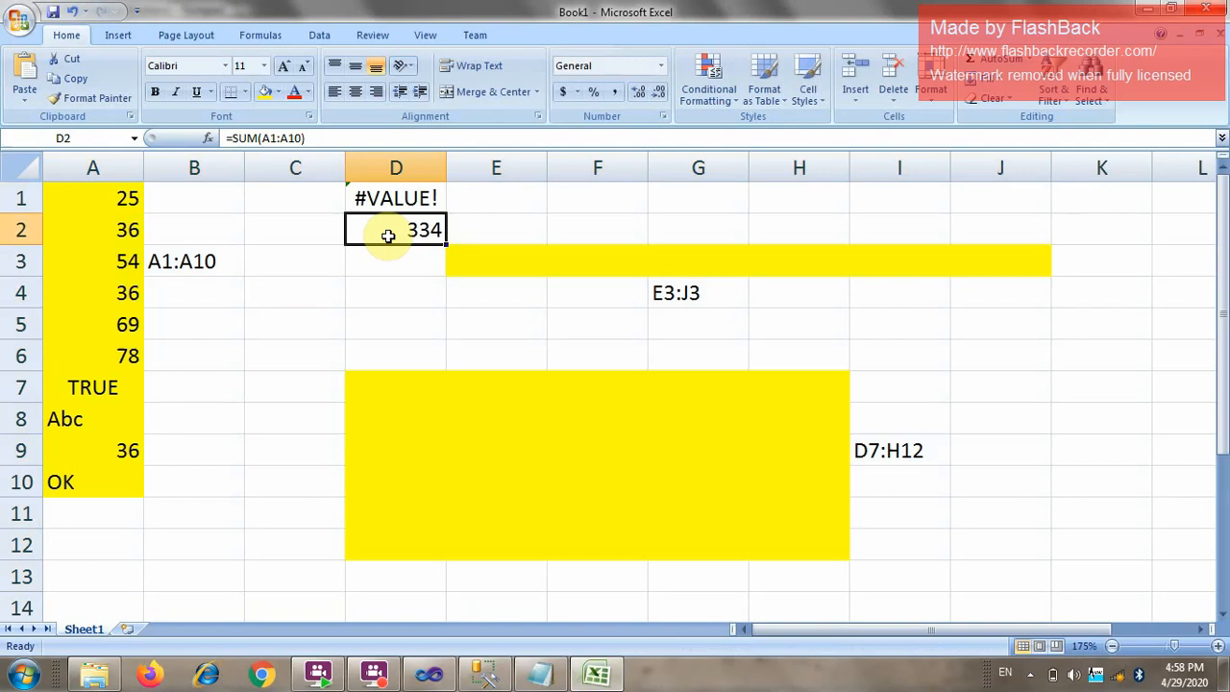
Open the SUM formula in D2 to check the range it covers and close it unchanged.
double_click(388, 236)
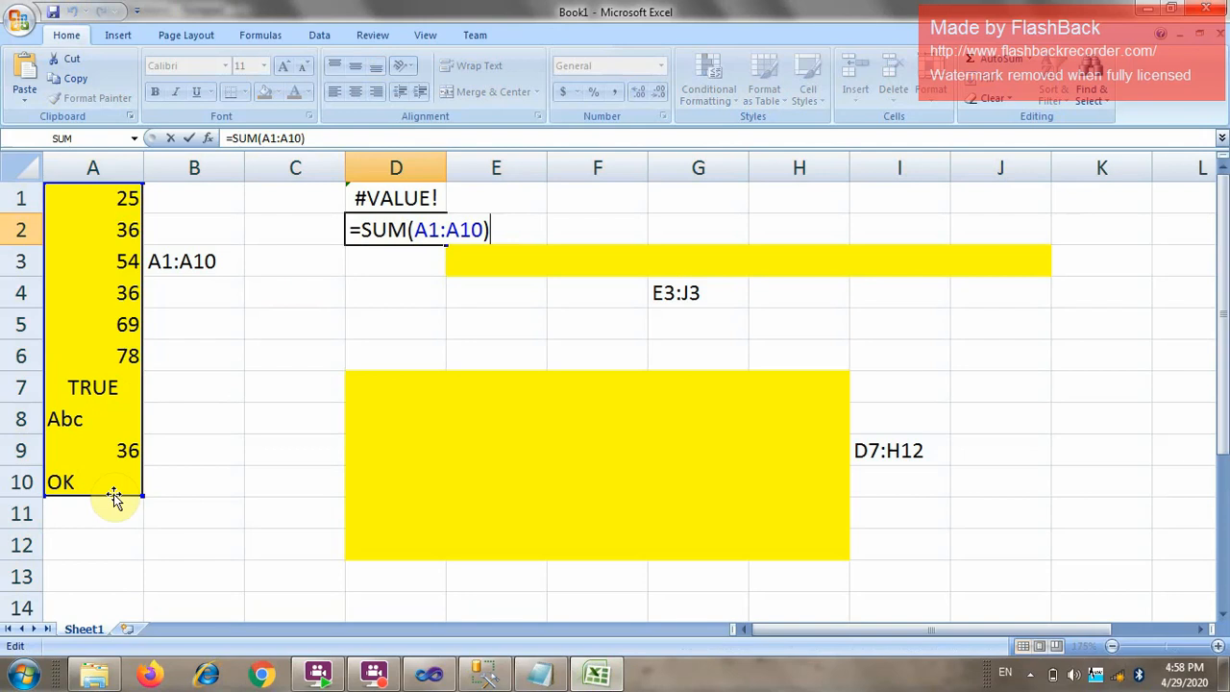
key(Return)
key(Up)
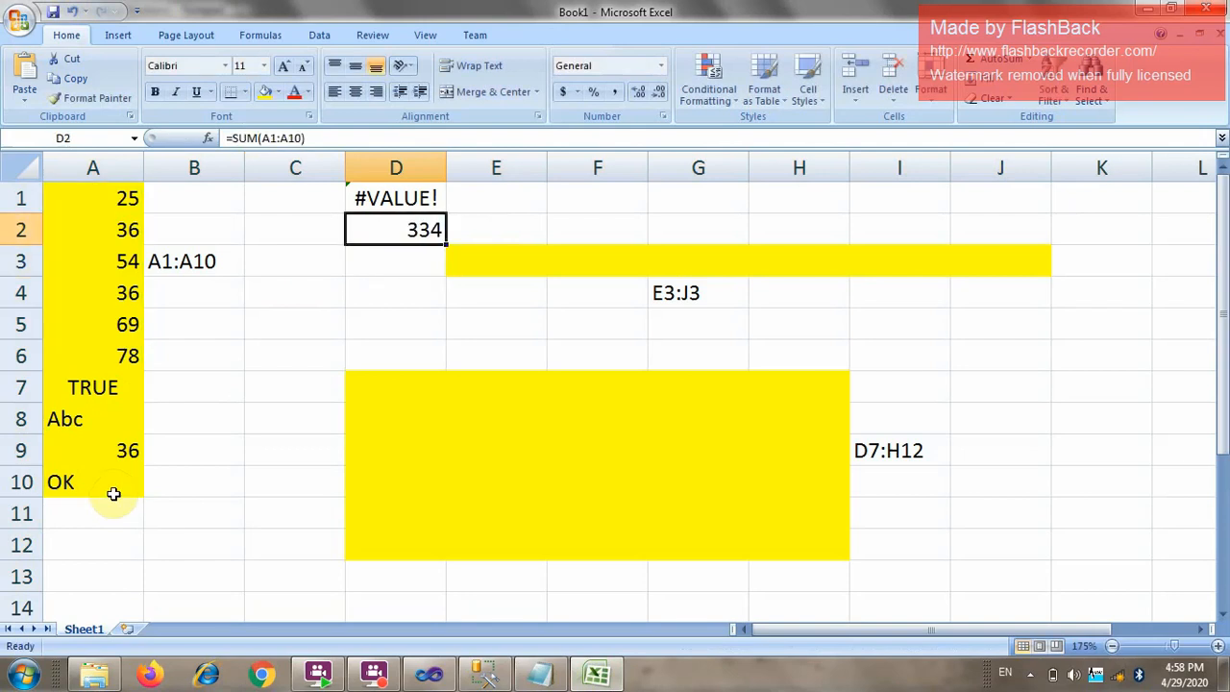
Switch to the Notepad notes and read the Sumif definition and example alongside the column A list.
key(alt+Tab)
scroll(148, 493, down, 4)
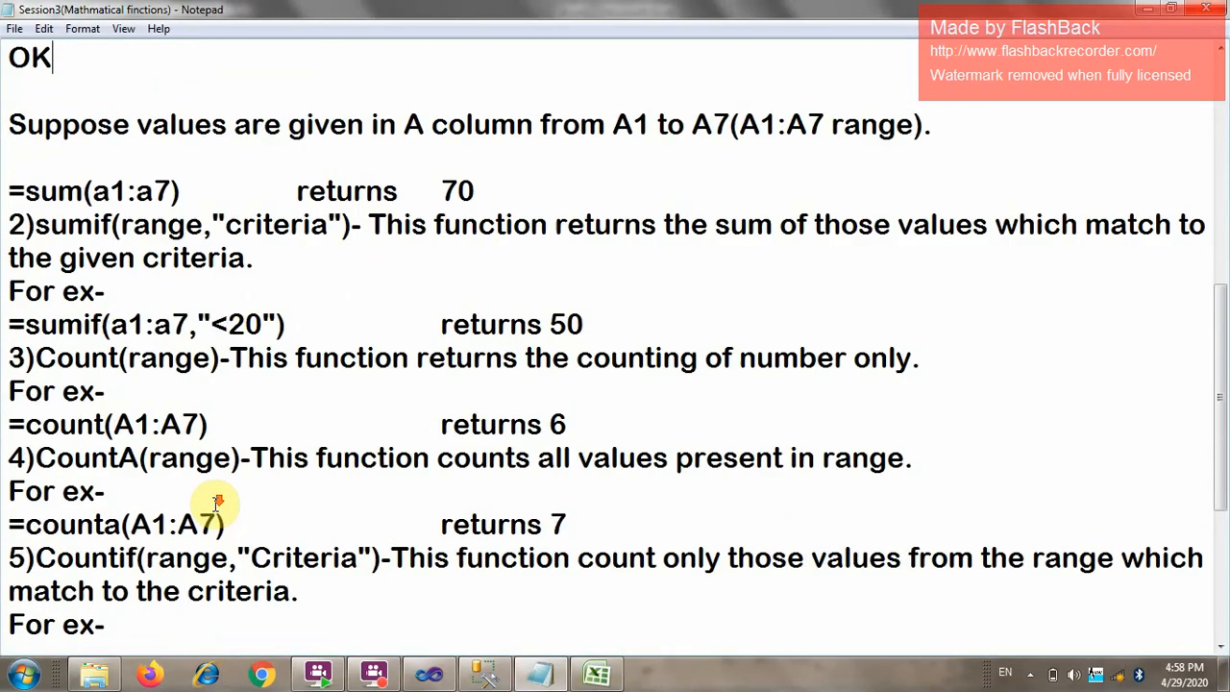
scroll(106, 413, up, 5)
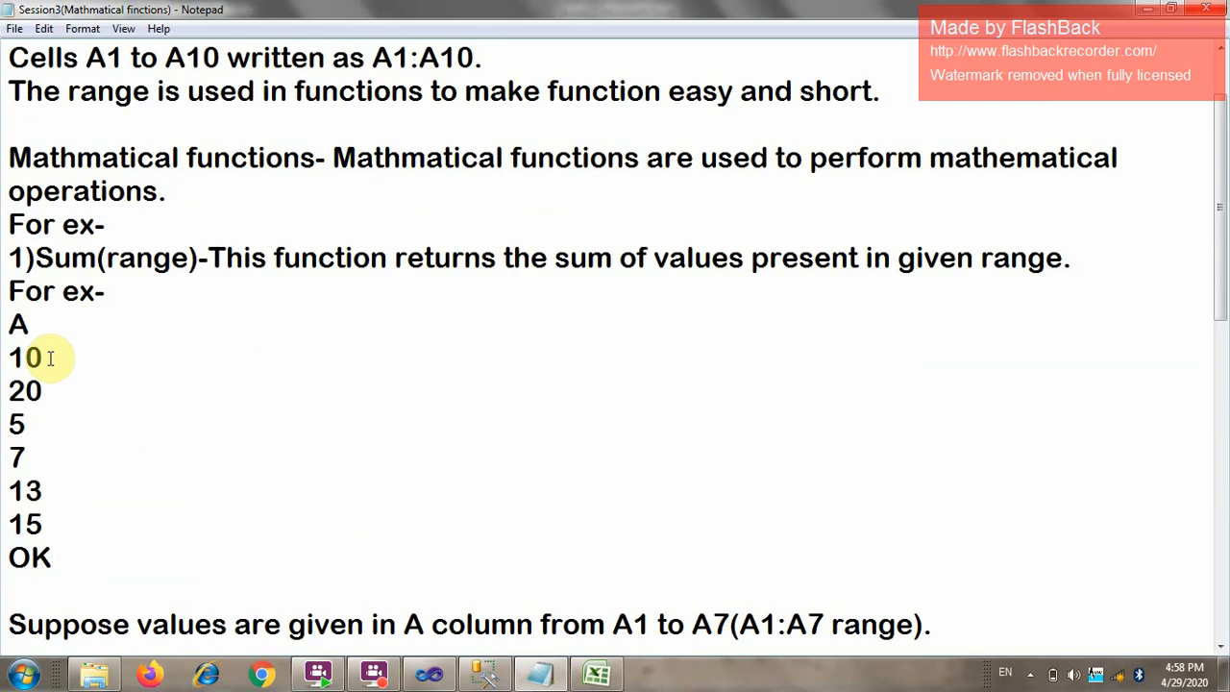
scroll(70, 358, down, 5)
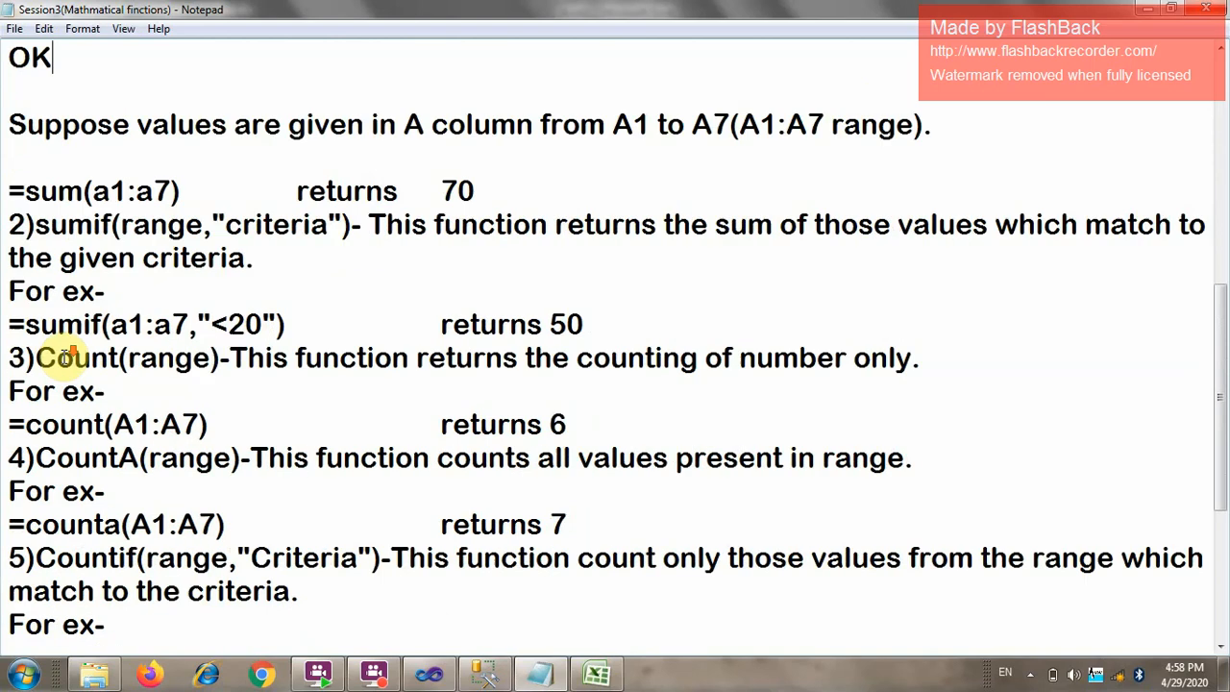
scroll(69, 357, down, 1)
scroll(69, 357, up, 1)
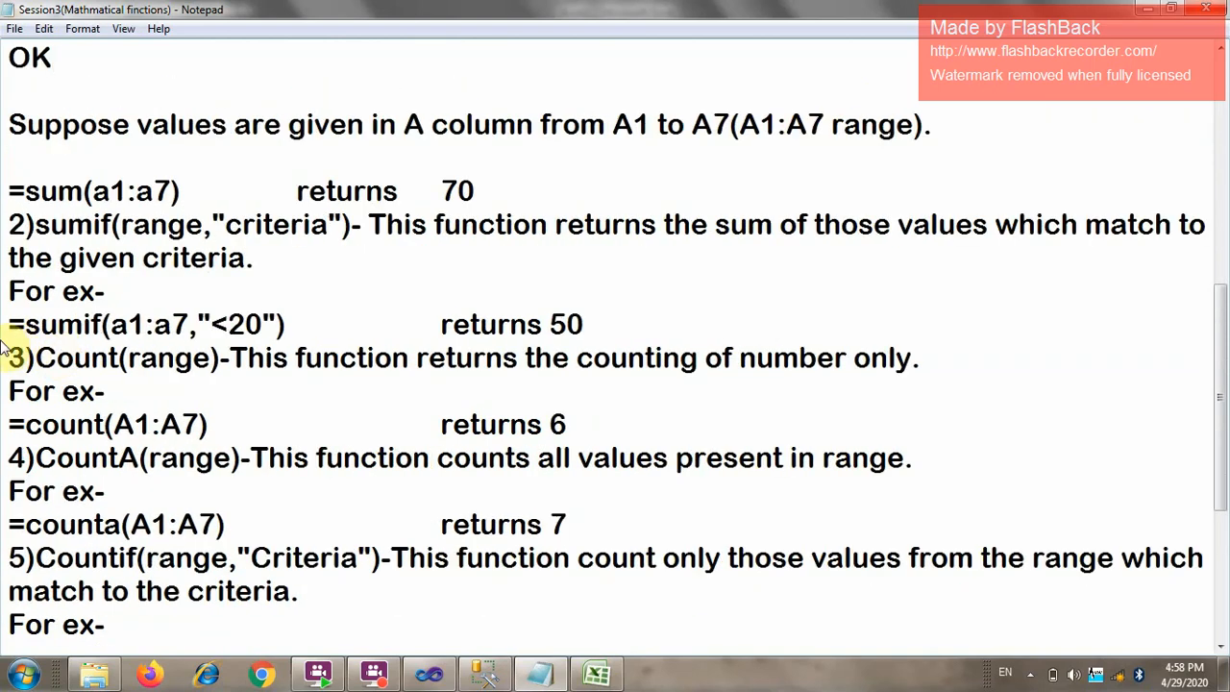
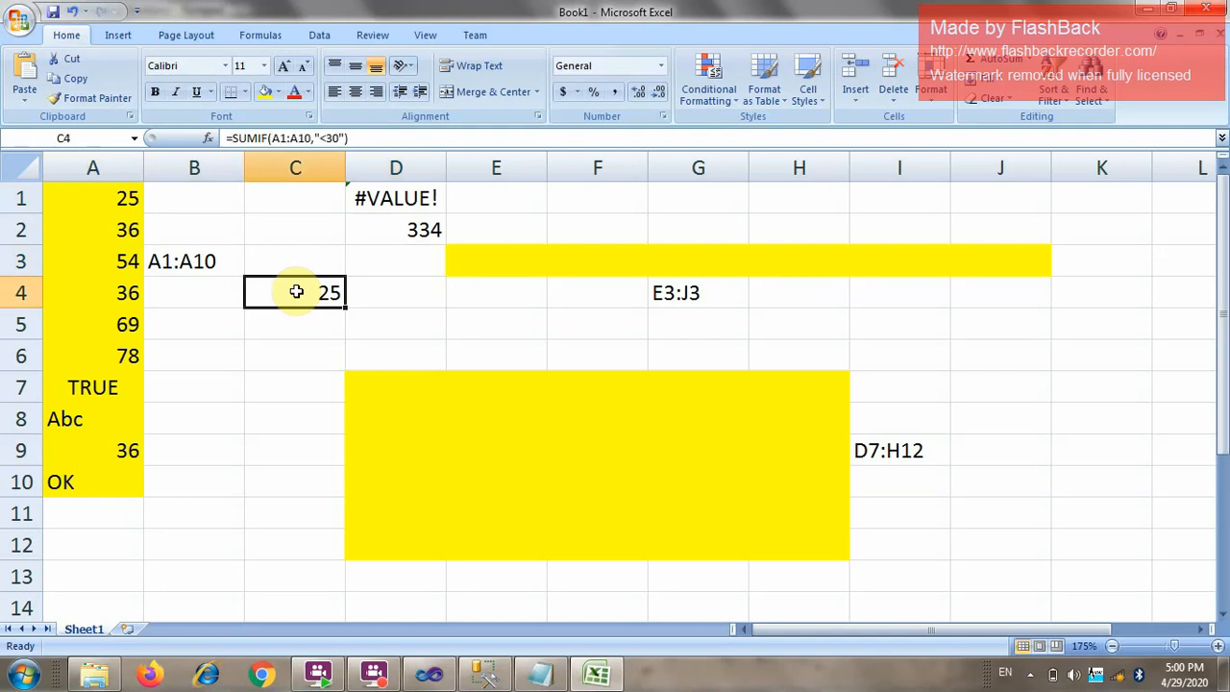
Change the criterion of the SUMIF formula in C4 to "<40" and reselect the cell.
double_click(296, 291)
key(BackSpace)
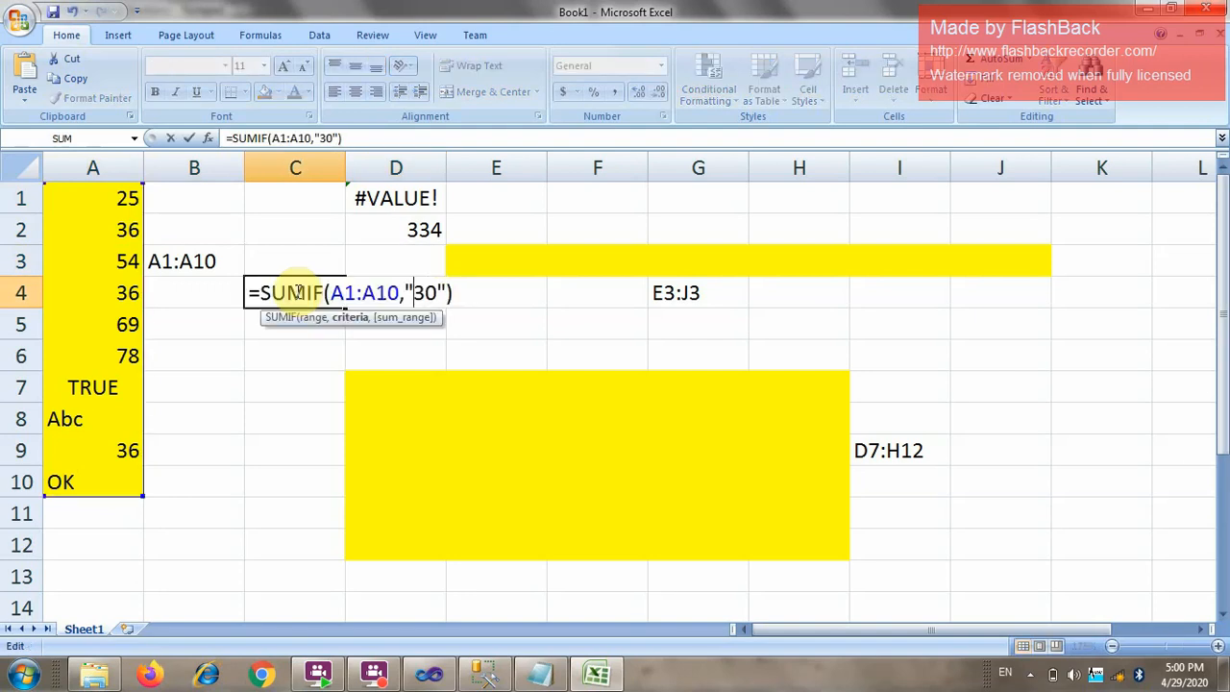
text(<40)
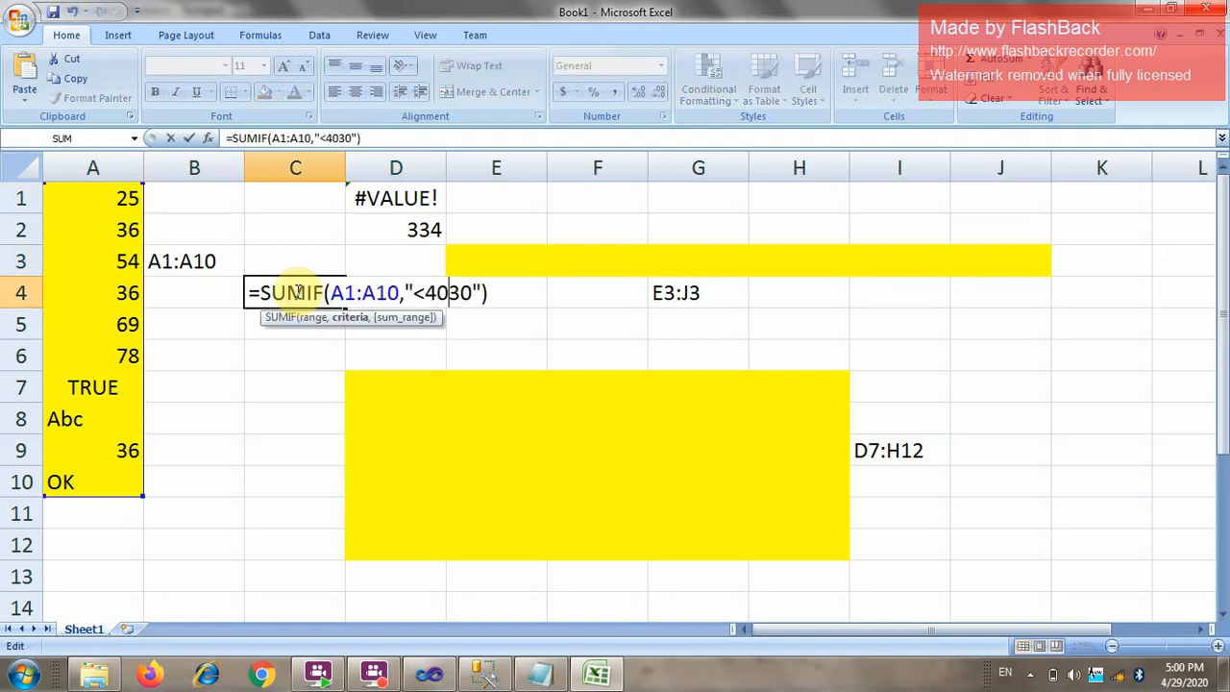
key(Delete)
key(Delete)
key(Return)
click(297, 292)
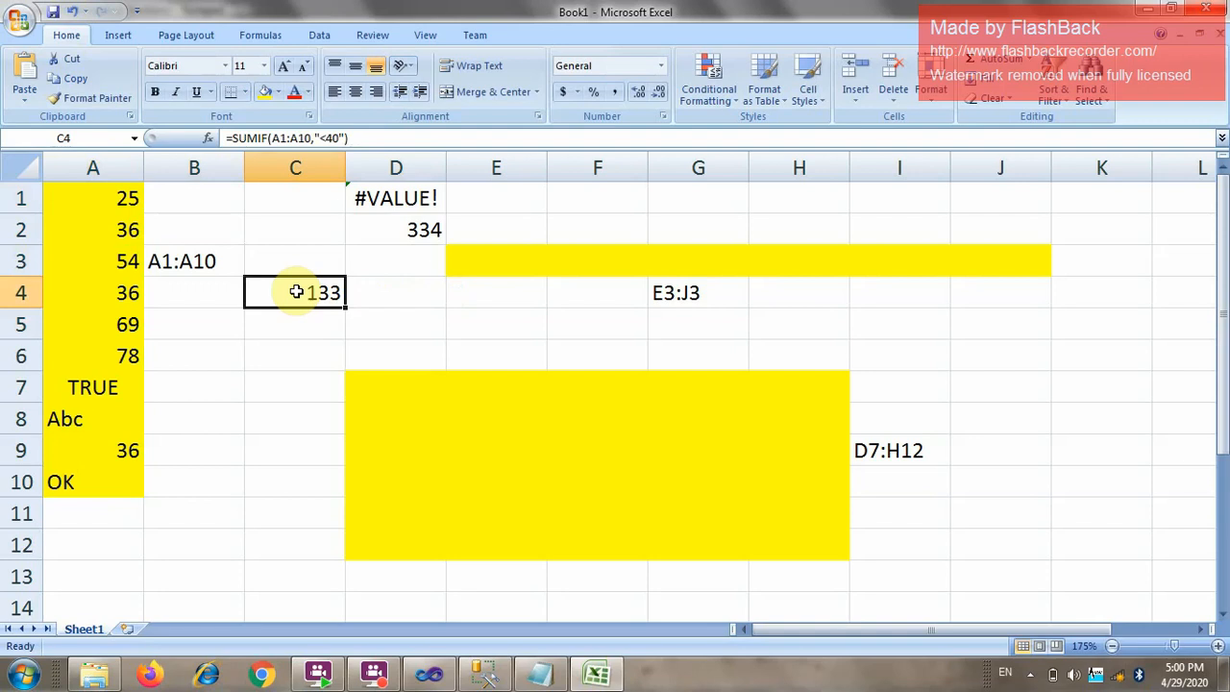
Change the comparison in the C4 SUMIF criterion to greater than, giving =SUMIF(A1:A10,">40").
key(F2)
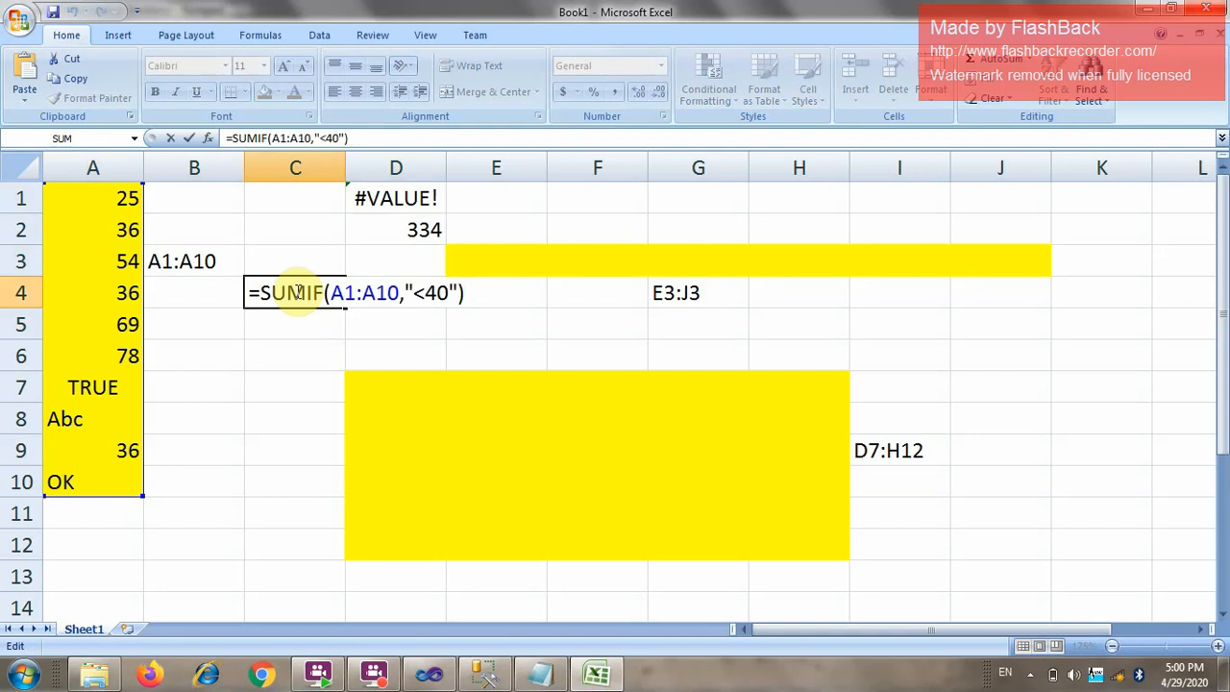
key(Left)
key(Left)
key(BackSpace)
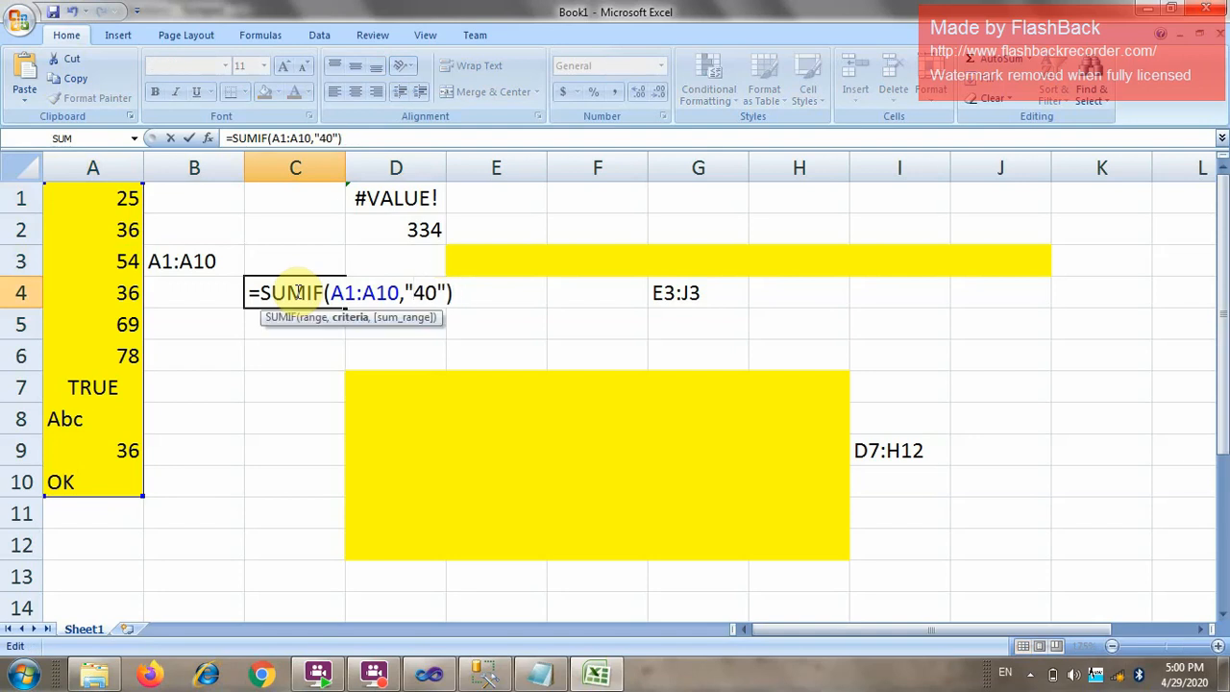
text(>)
key(Return)
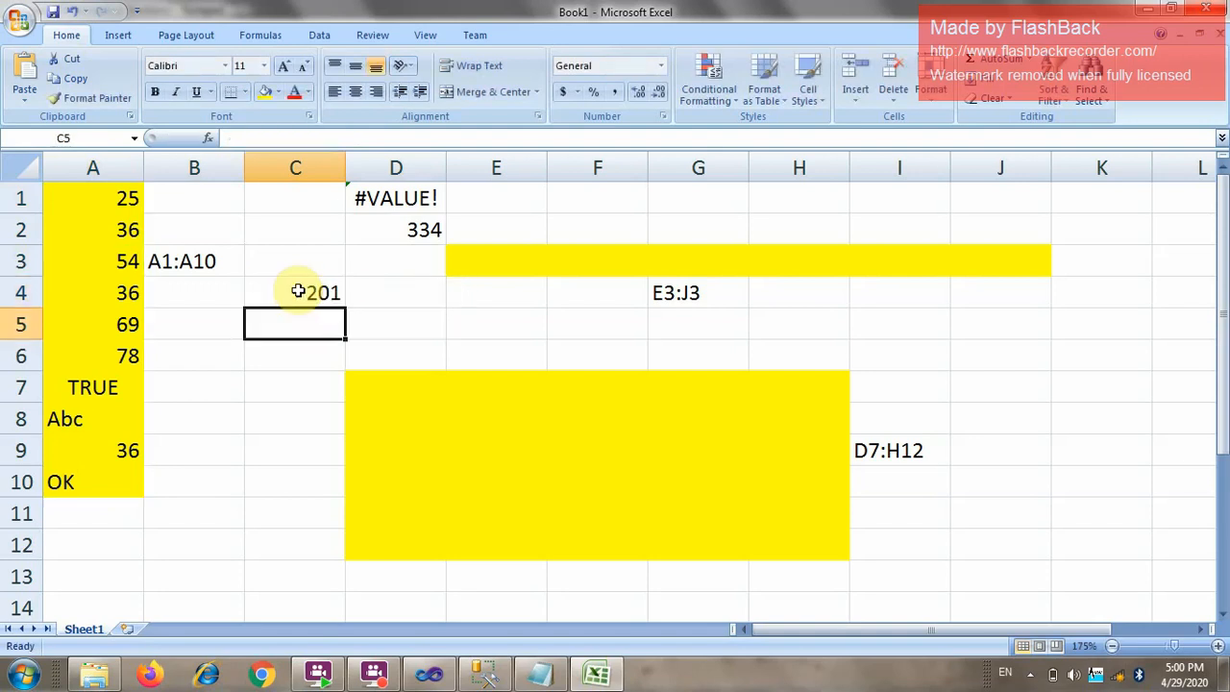
Switch to the Notepad notes, look through the functions after Sumif and highlight the Count(range) definition line.
key(alt+Tab)
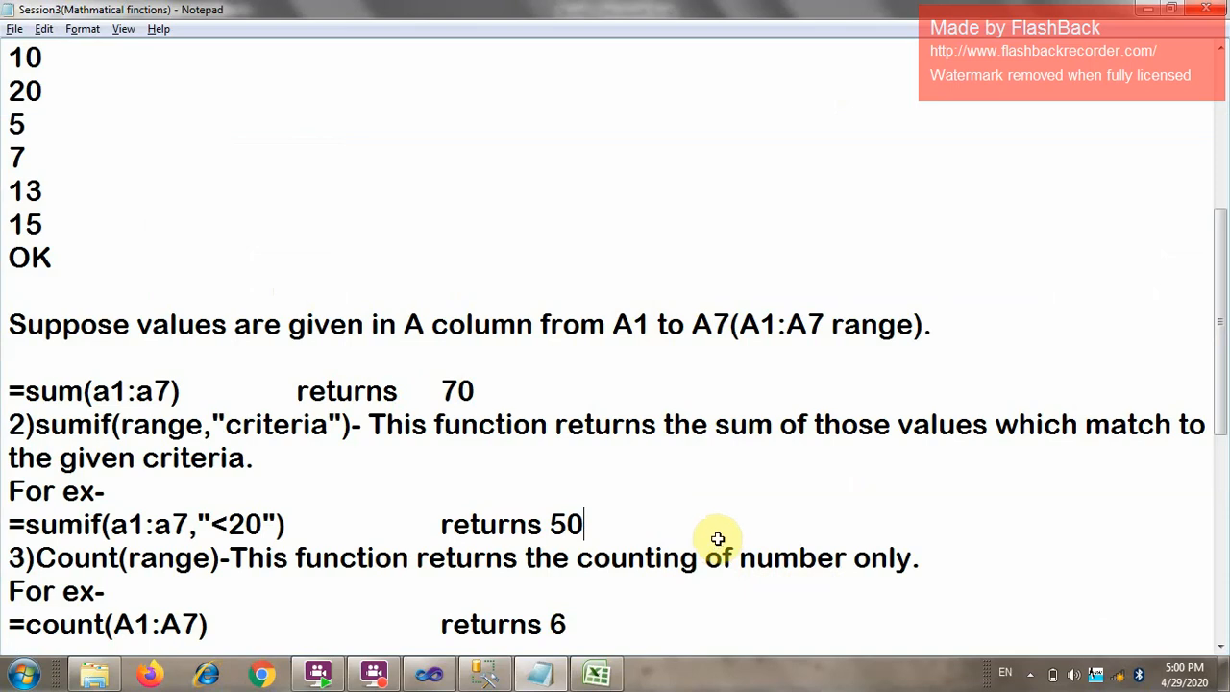
key(alt+Tab)
key(alt+Tab)
scroll(706, 476, down, 3)
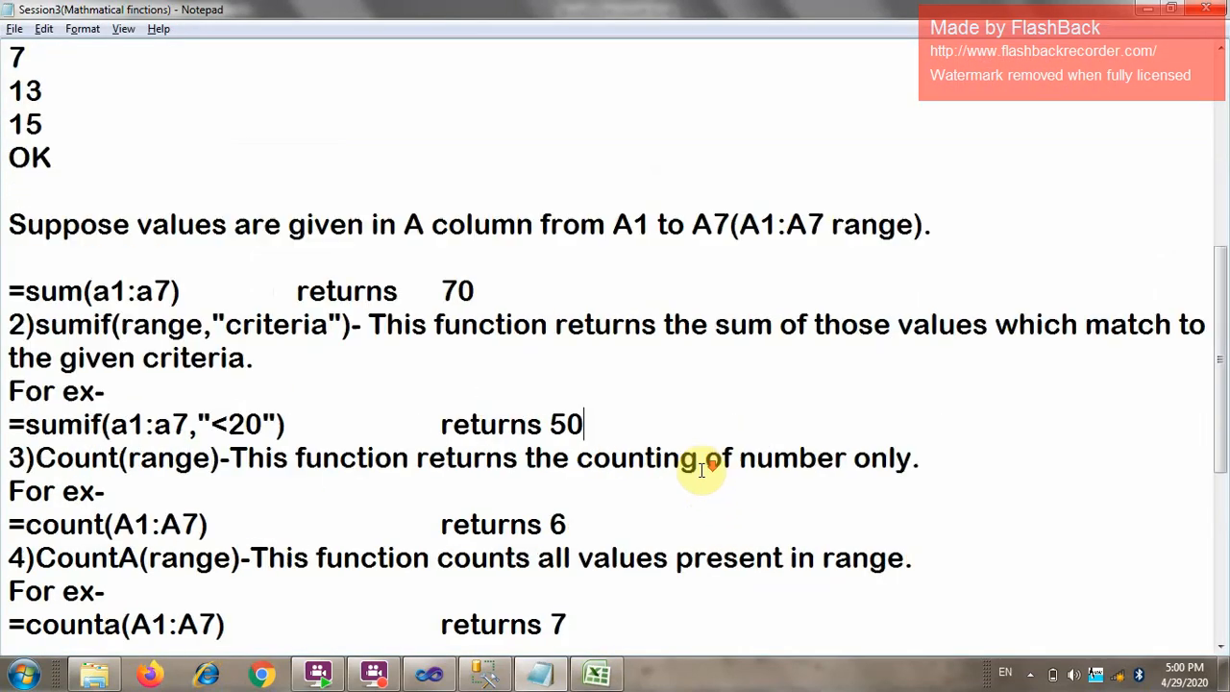
scroll(702, 471, down, 2)
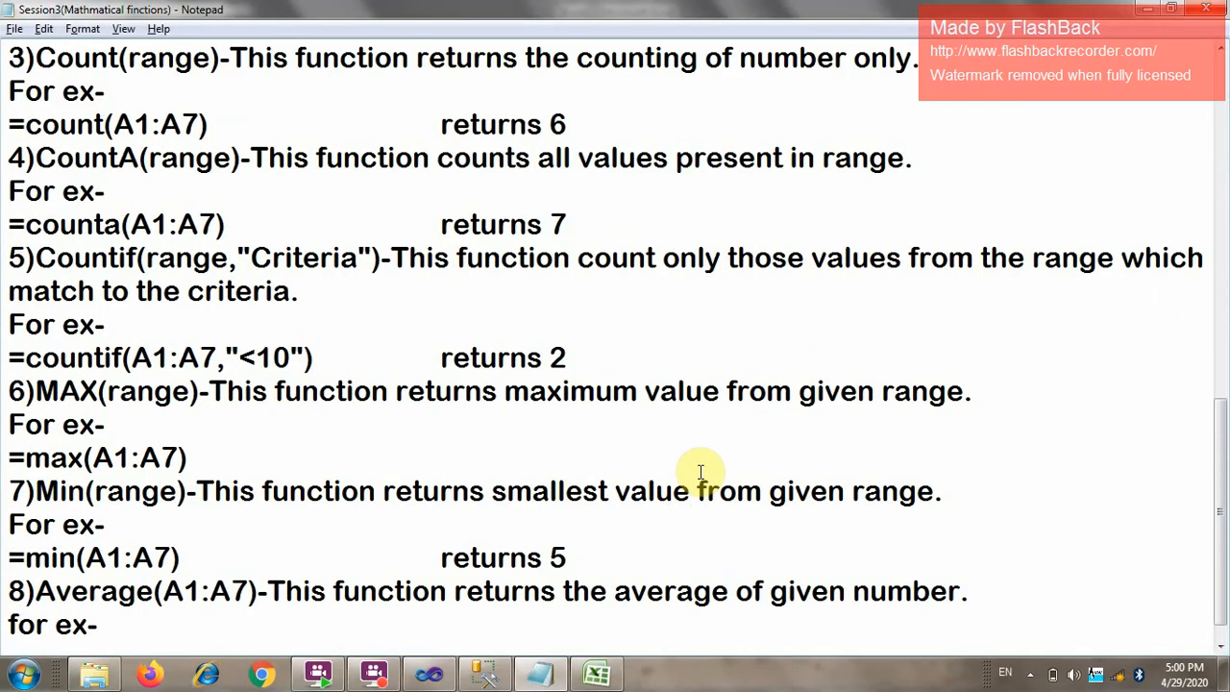
scroll(702, 471, down, 1)
scroll(214, 189, up, 1)
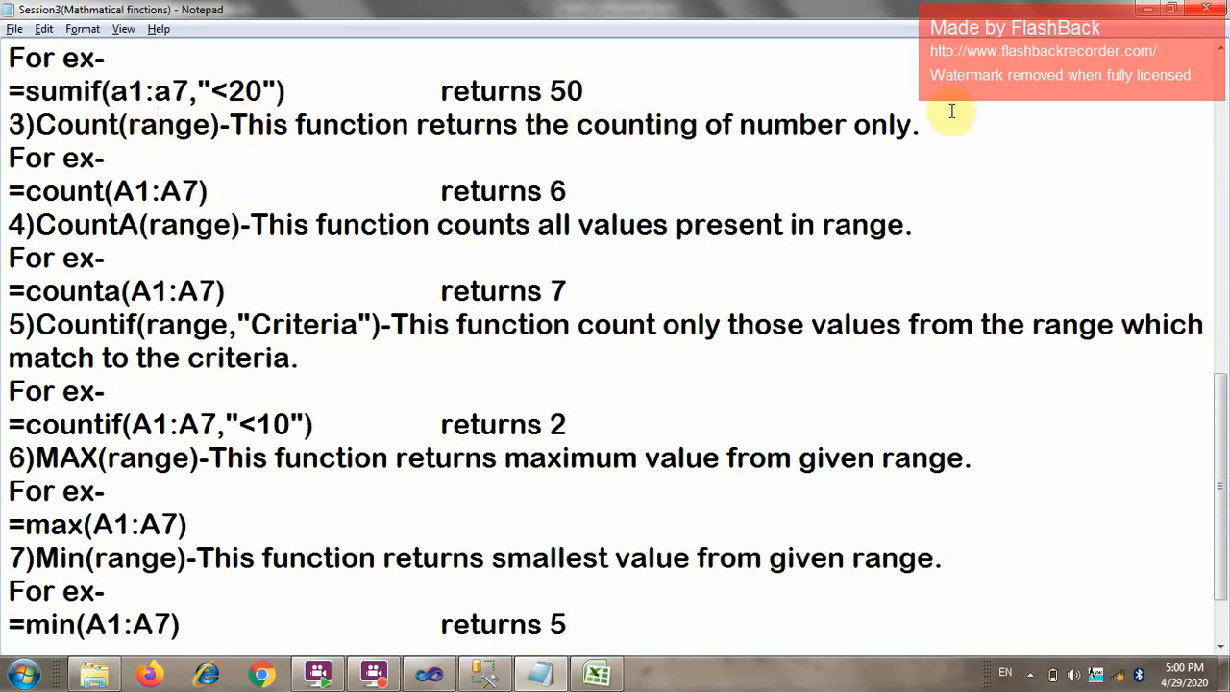
drag(924, 123, 5, 125)
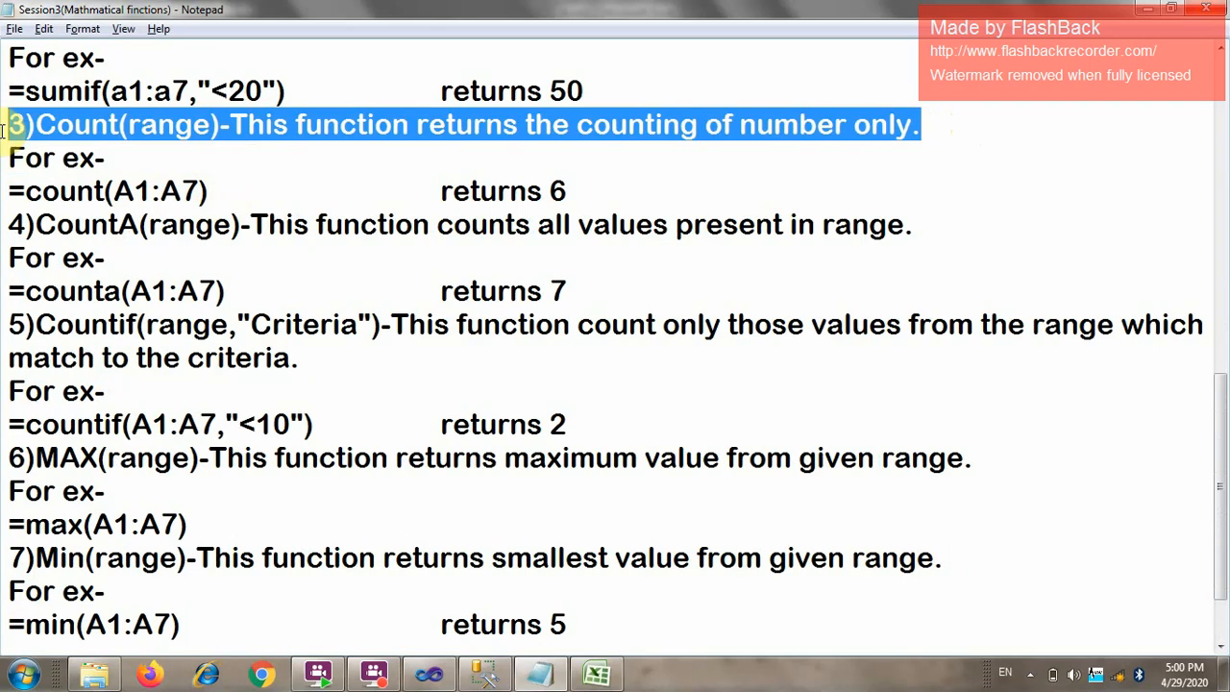
key(alt+Tab)
key(alt+Tab)
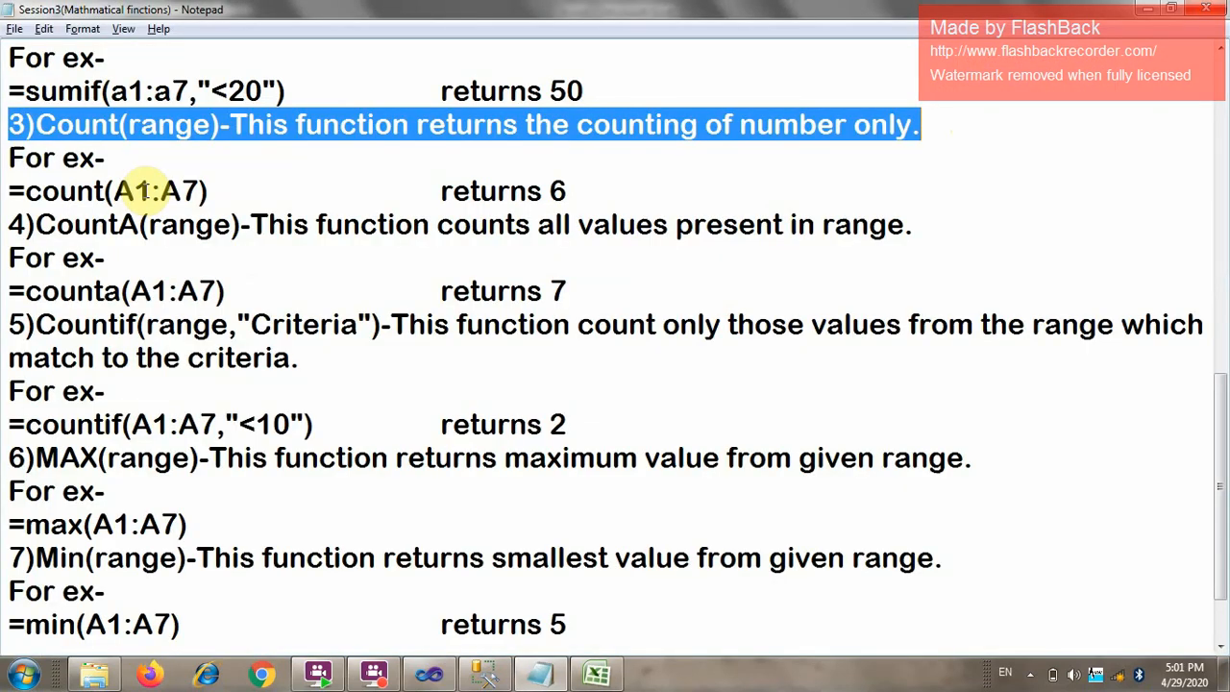
Switch to the Excel workbook, highlight A1:A10 and enter =count(a1:a10) in C5.
key(alt+Tab)
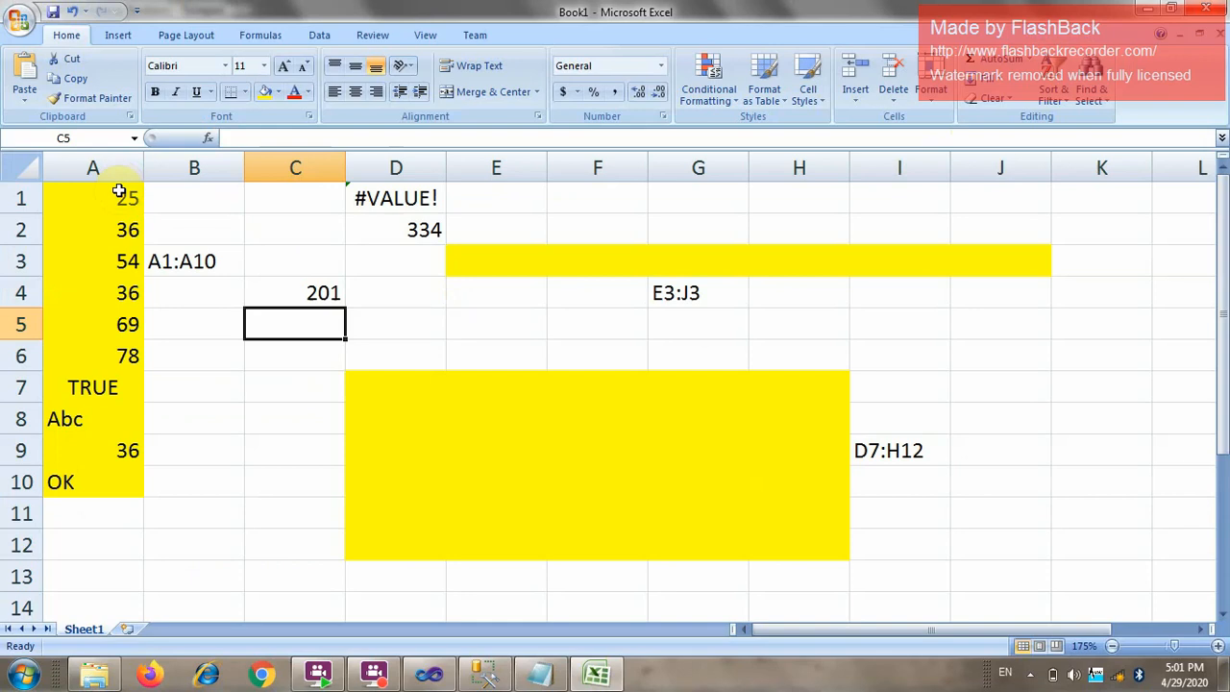
drag(118, 187, 102, 479)
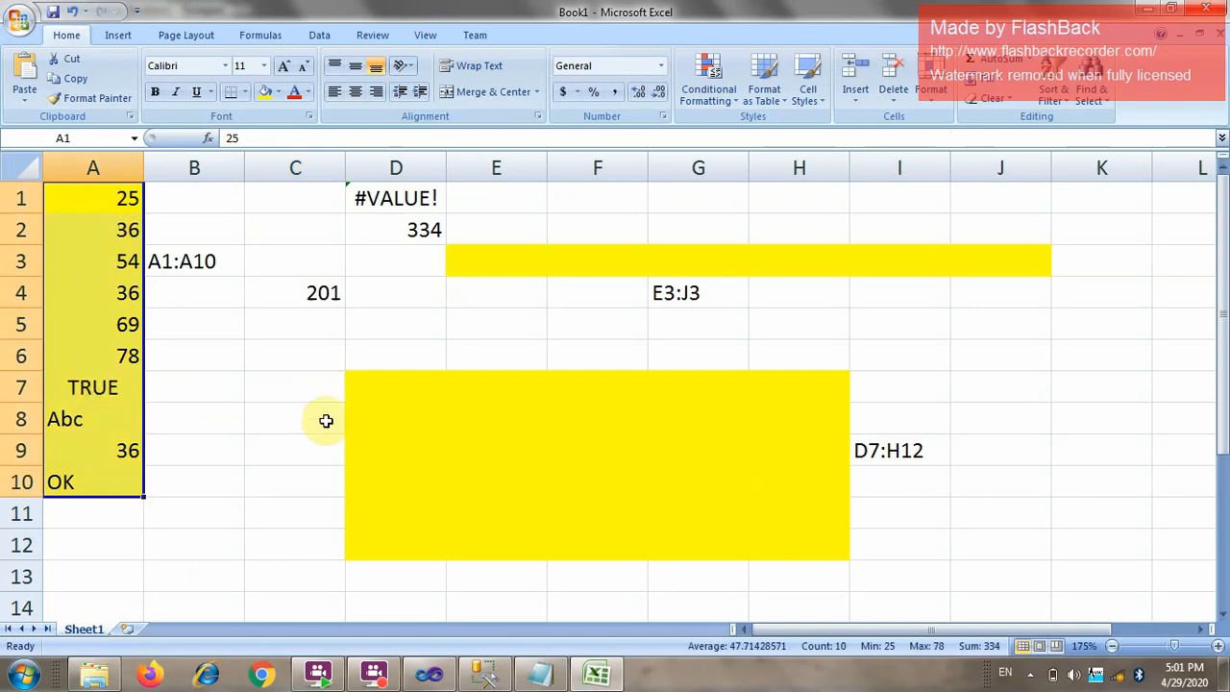
click(297, 324)
text(=)
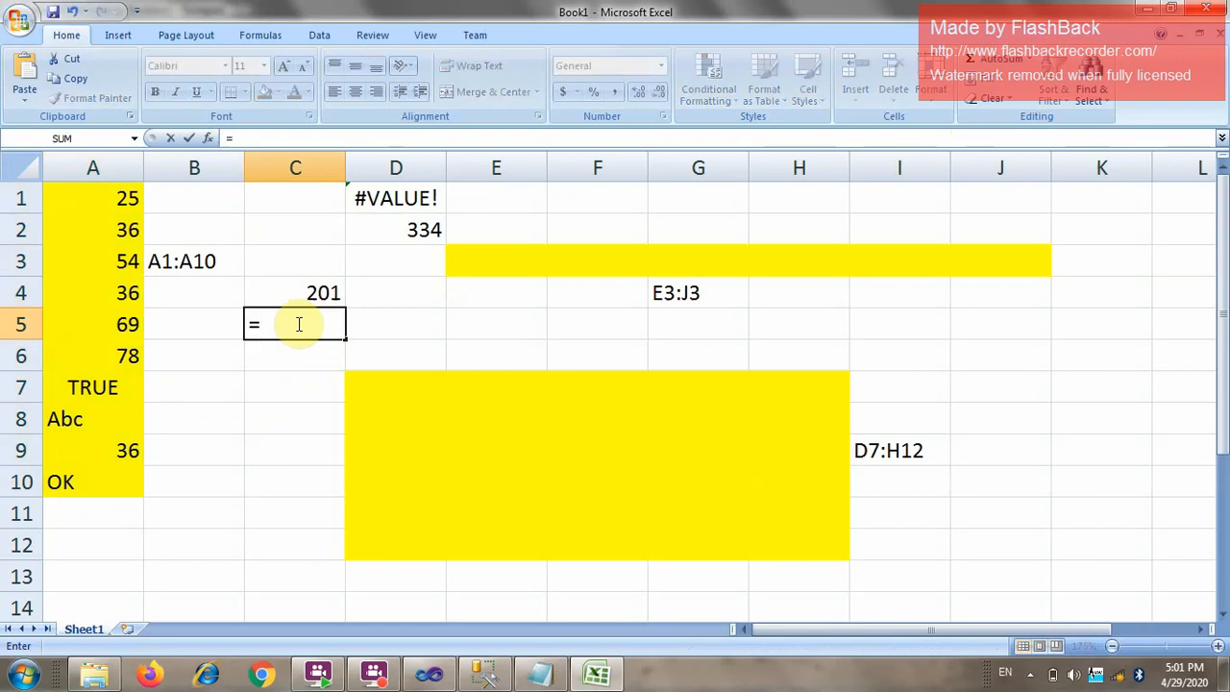
text(count)
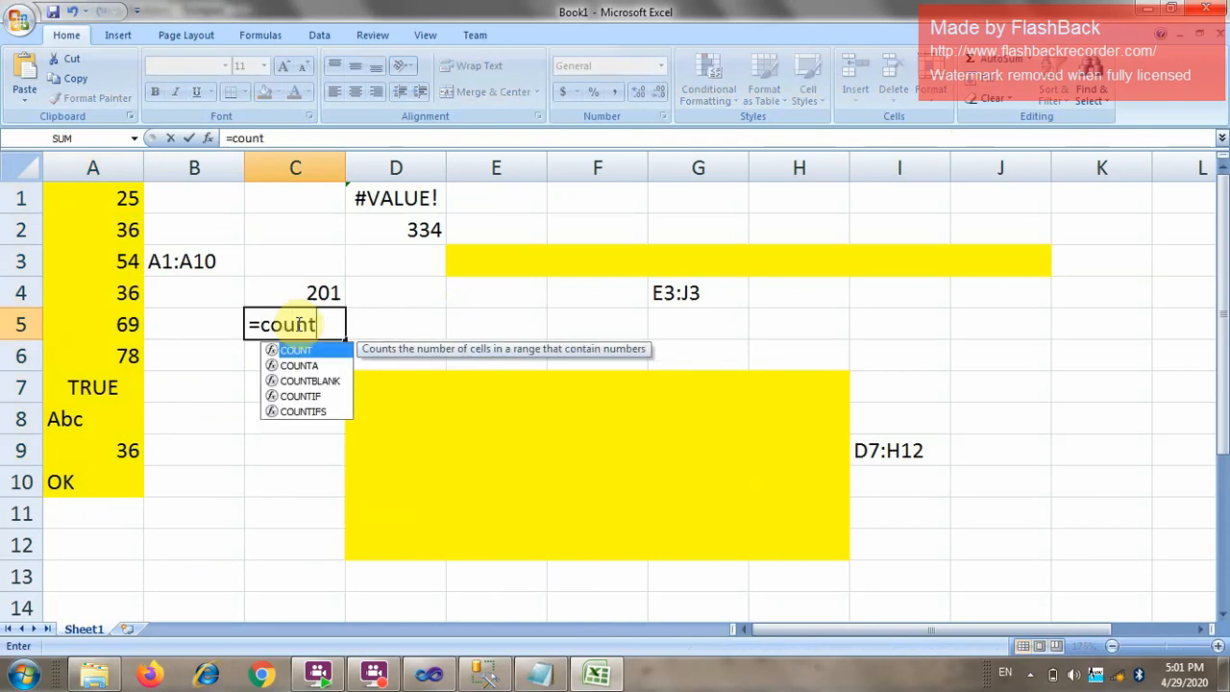
text((a1:)
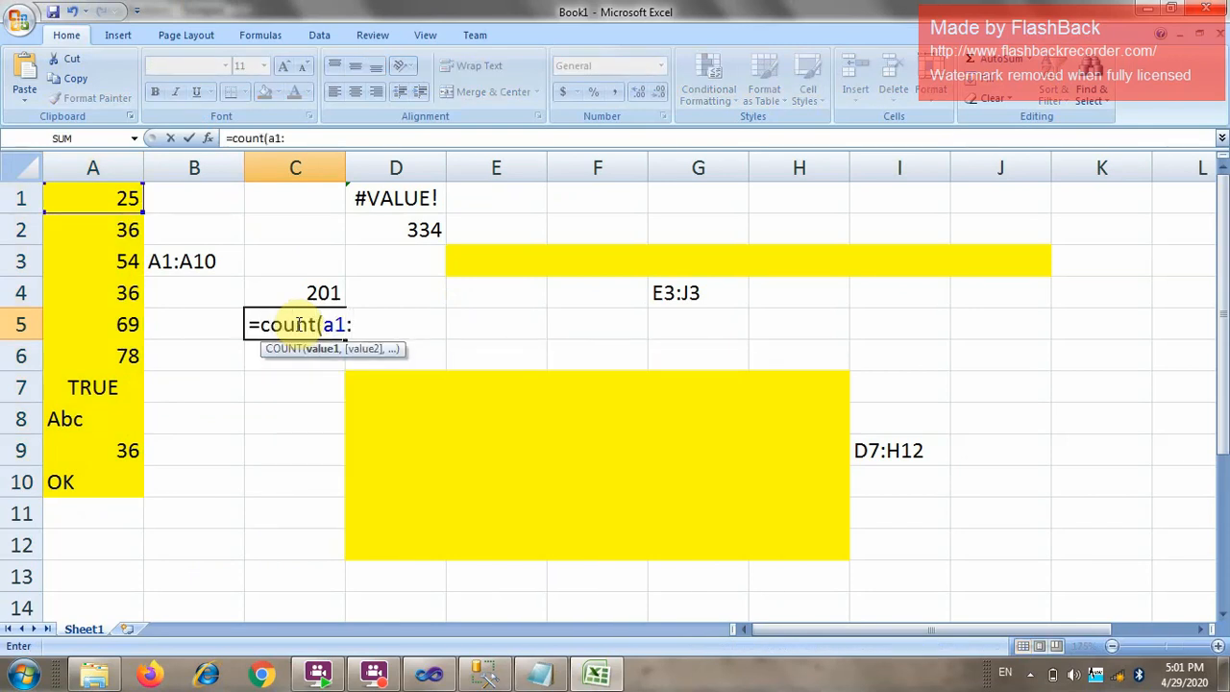
text(a10))
key(Return)
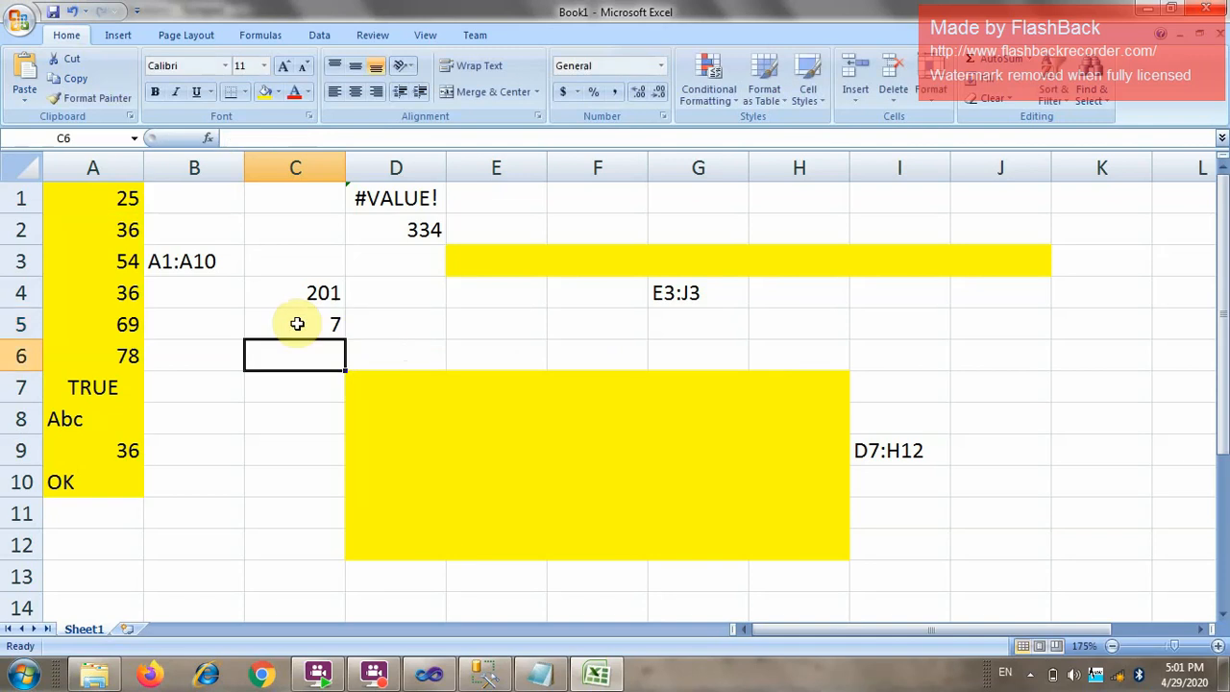
Switch to the Notepad notes and examine the CountA example against the entries of the column A list.
key(alt+Tab)
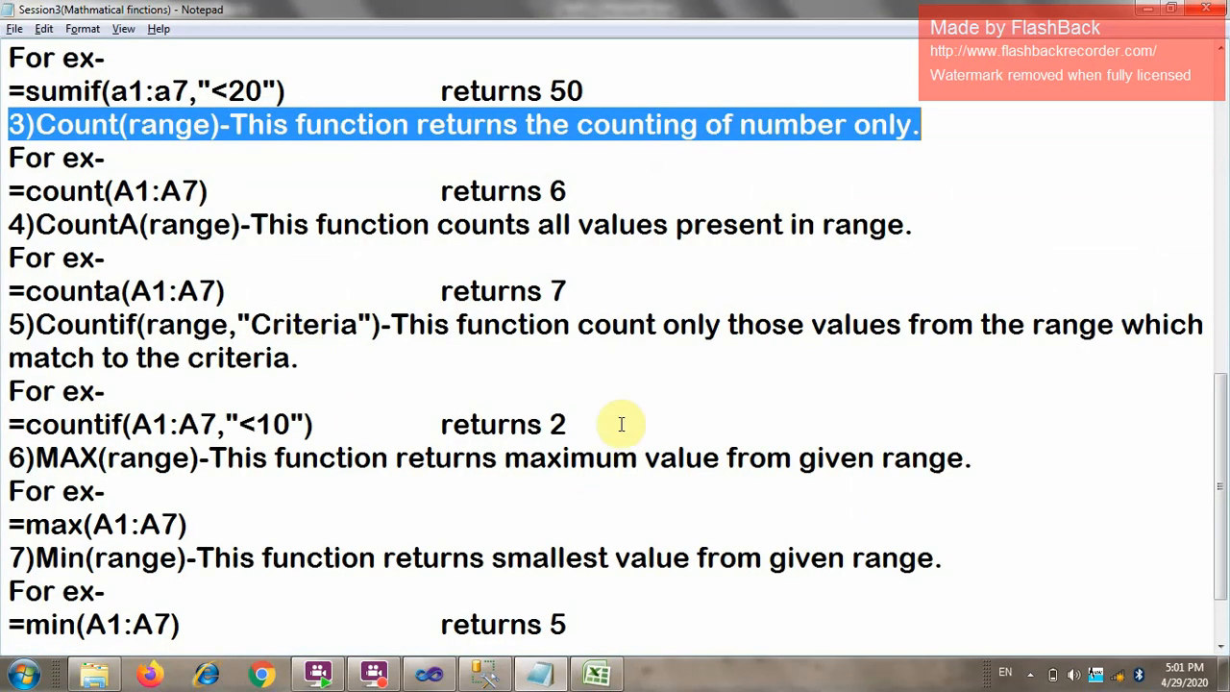
drag(221, 290, 171, 290)
scroll(650, 526, up, 4)
scroll(649, 526, up, 3)
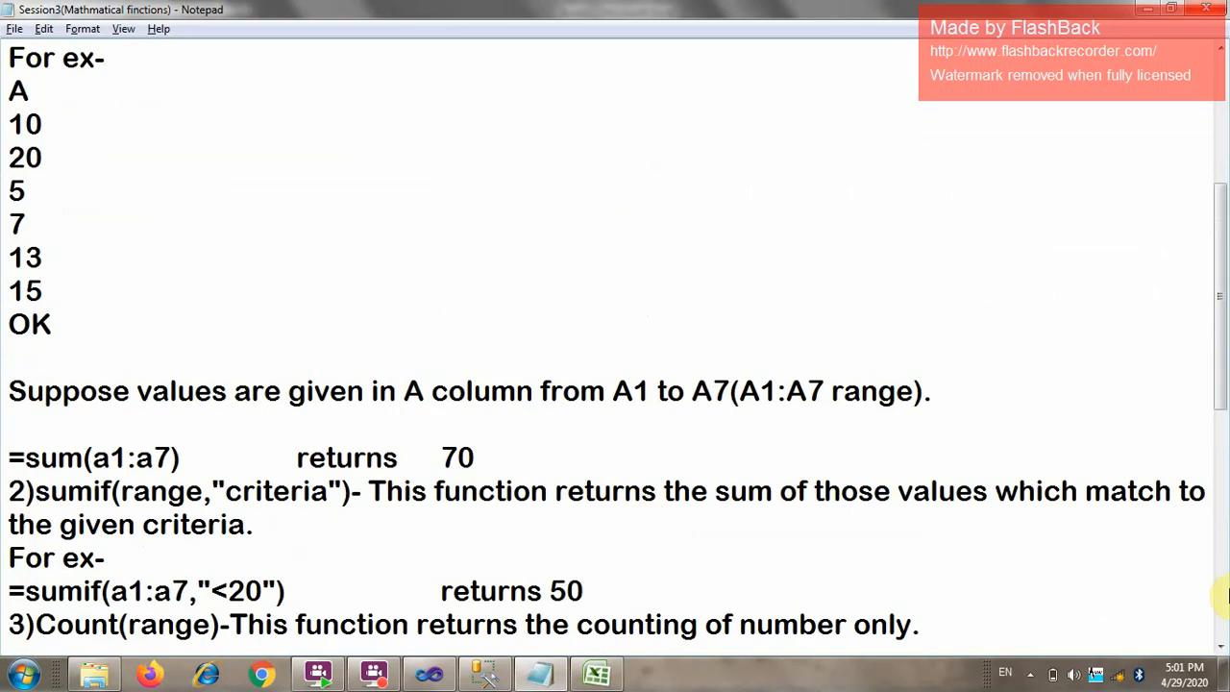
click(11, 86)
drag(38, 156, 68, 310)
scroll(447, 303, down, 4)
scroll(459, 319, down, 1)
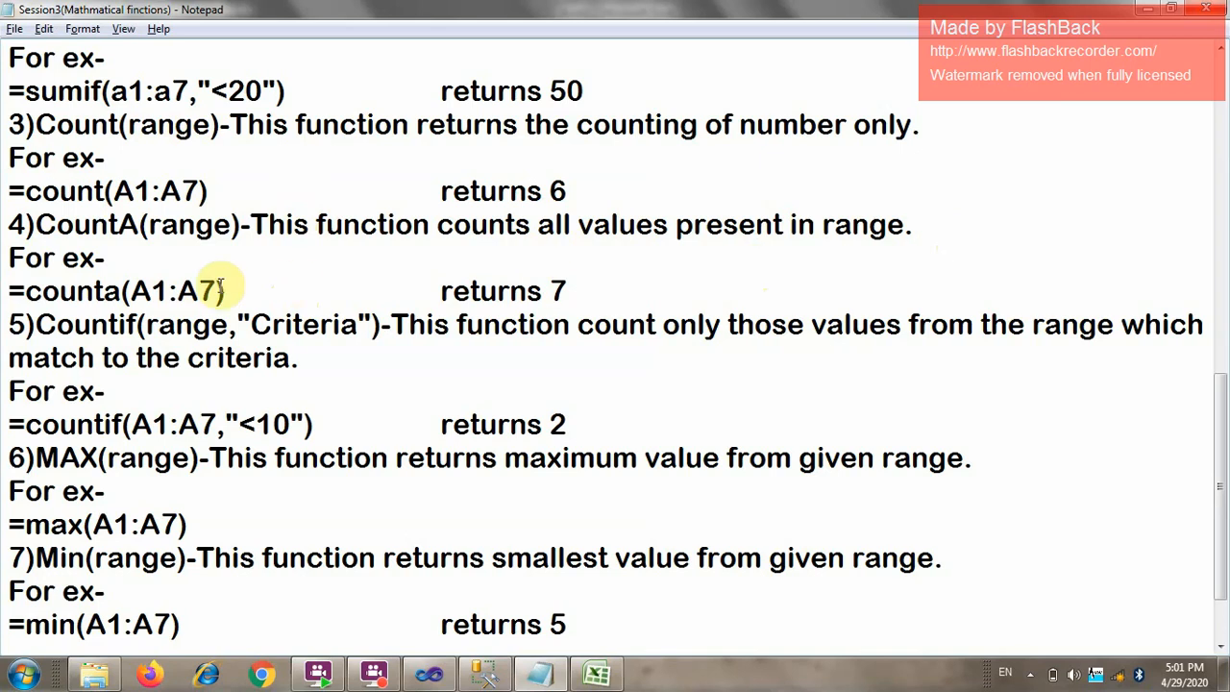
drag(585, 288, 13, 294)
click(584, 291)
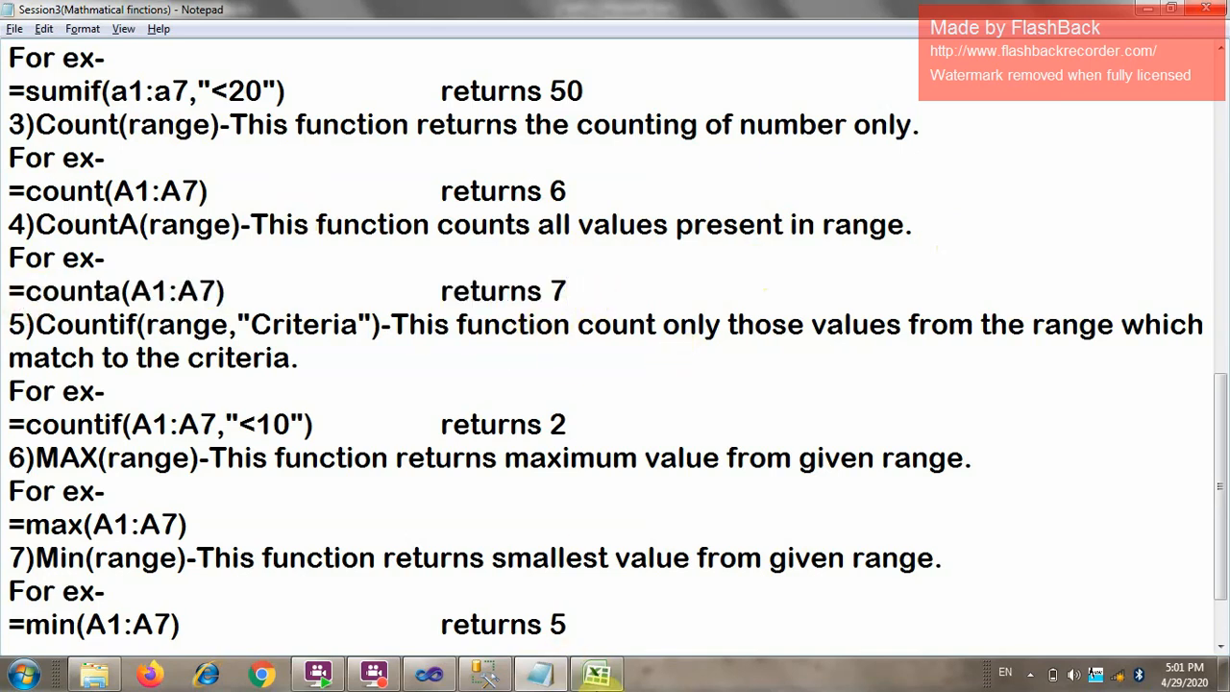
Switch to the Excel workbook and begin a formula in C6.
click(597, 673)
text(=)
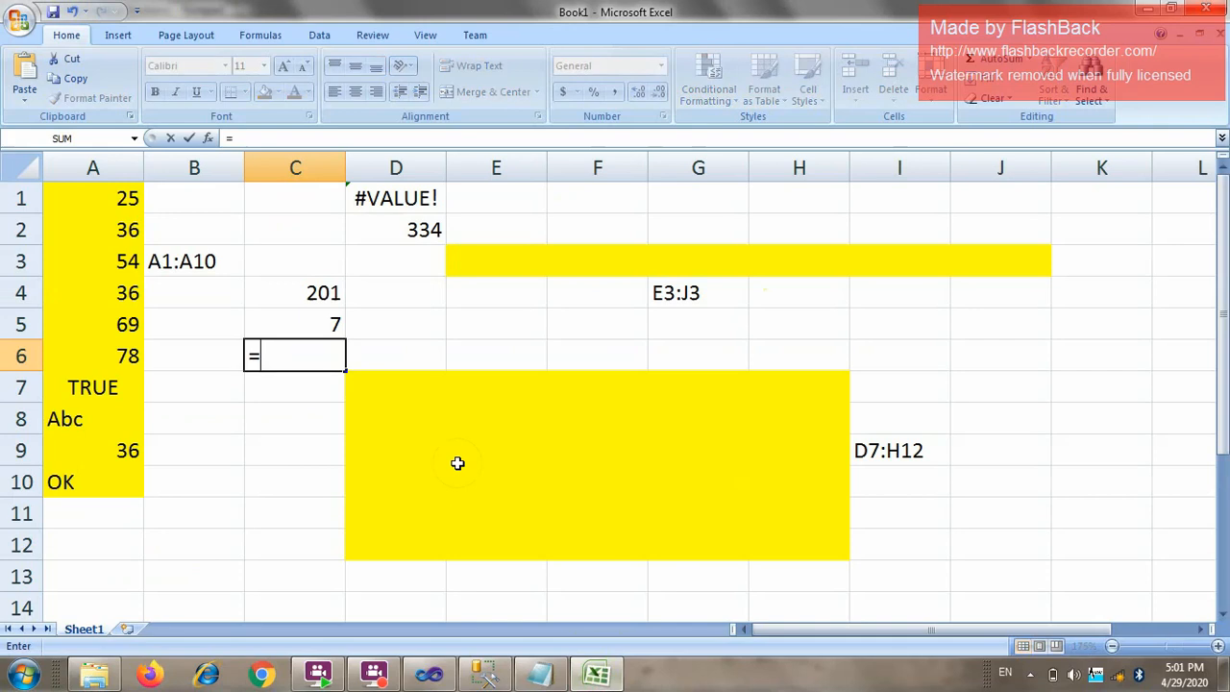
text(a1:a)
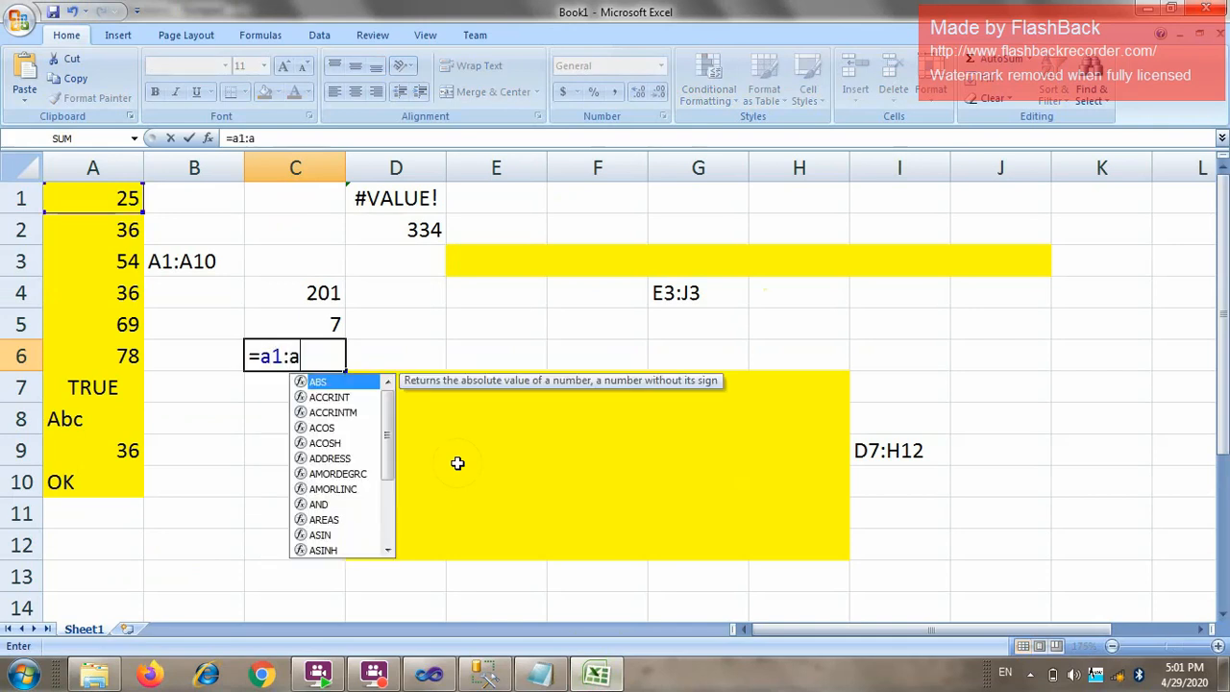
text(8)
key(BackSpace)
key(BackSpace)
key(BackSpace)
key(BackSpace)
key(BackSpace)
Enter =counta(a1:a10) in C6.
text(coun)
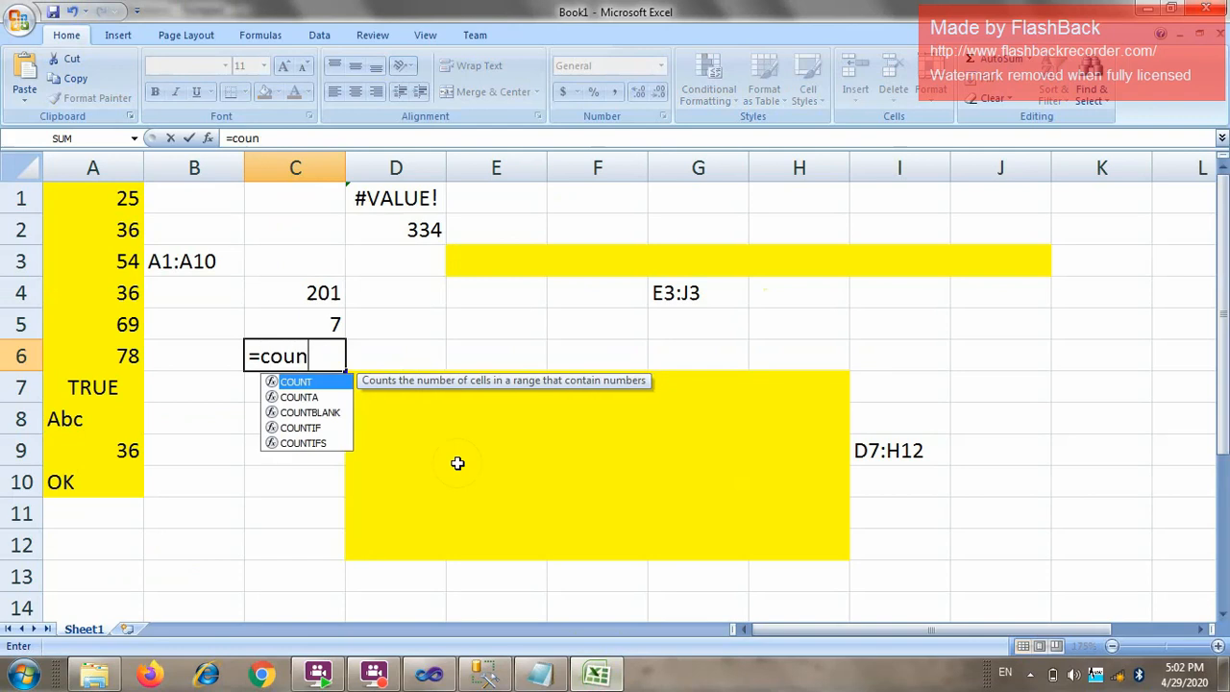
text(ta(a1)
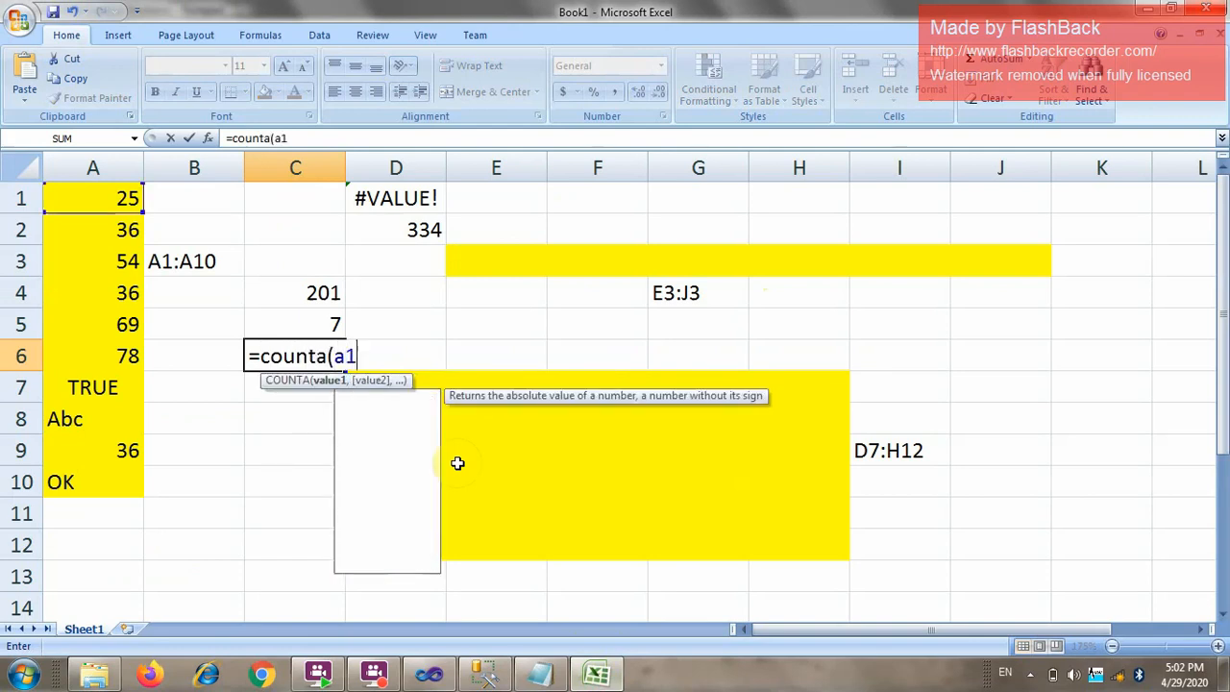
text(:a1)
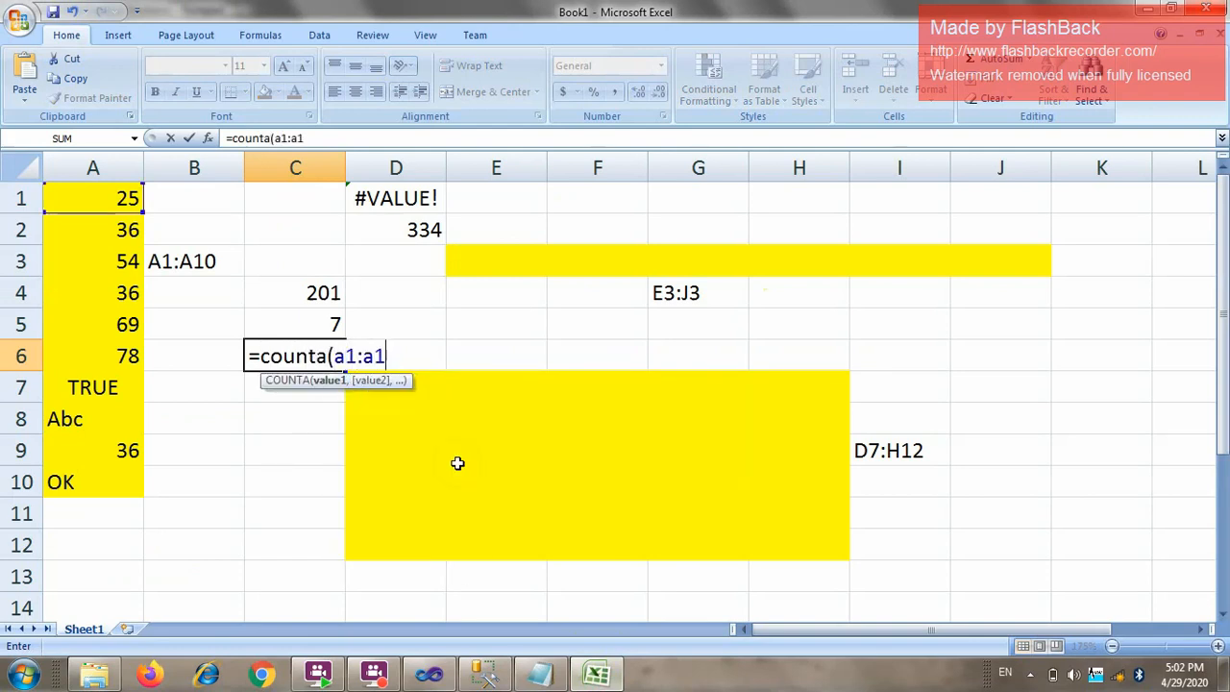
text(0,")
key(BackSpace)
key(BackSpace)
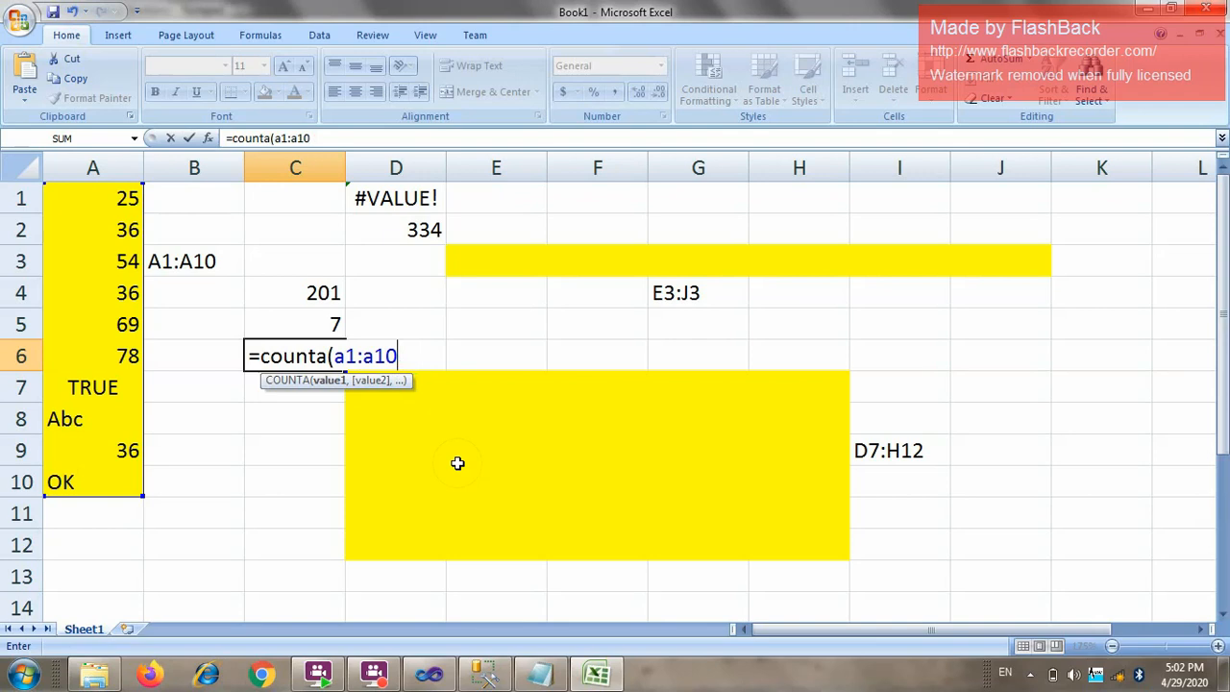
text())
key(Return)
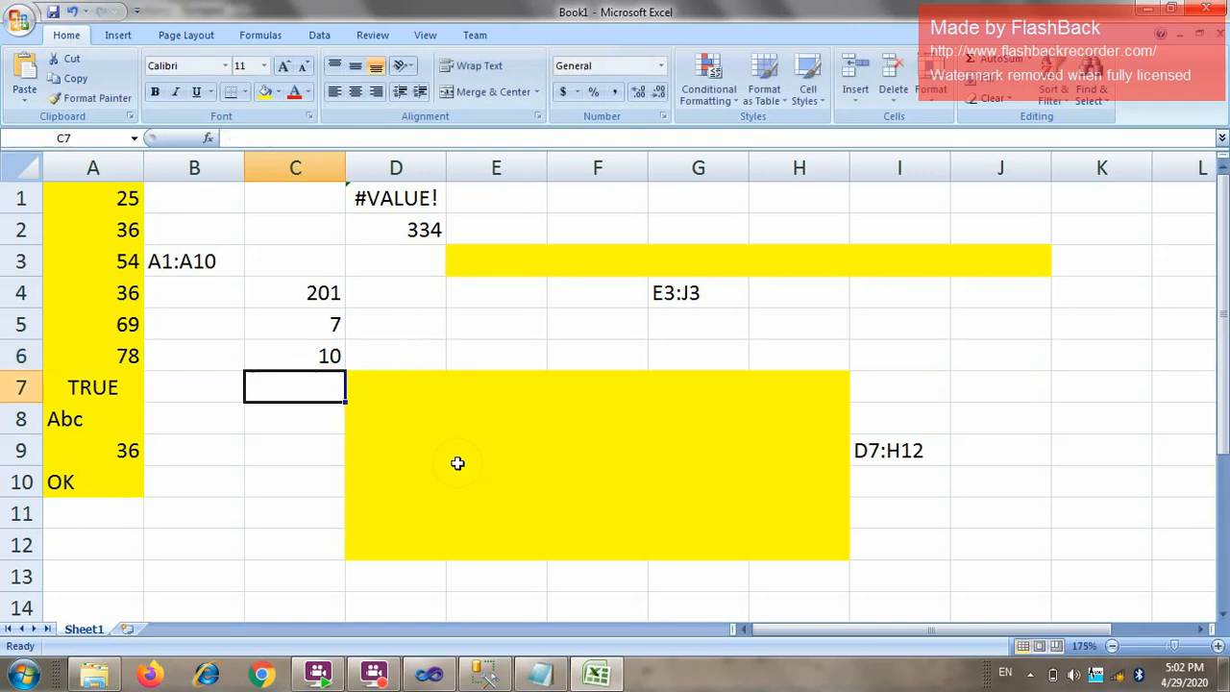
Fill the first cells of the D7:H12 block with 54 in D7, 65 in E7 and 67 in E8.
key(Right)
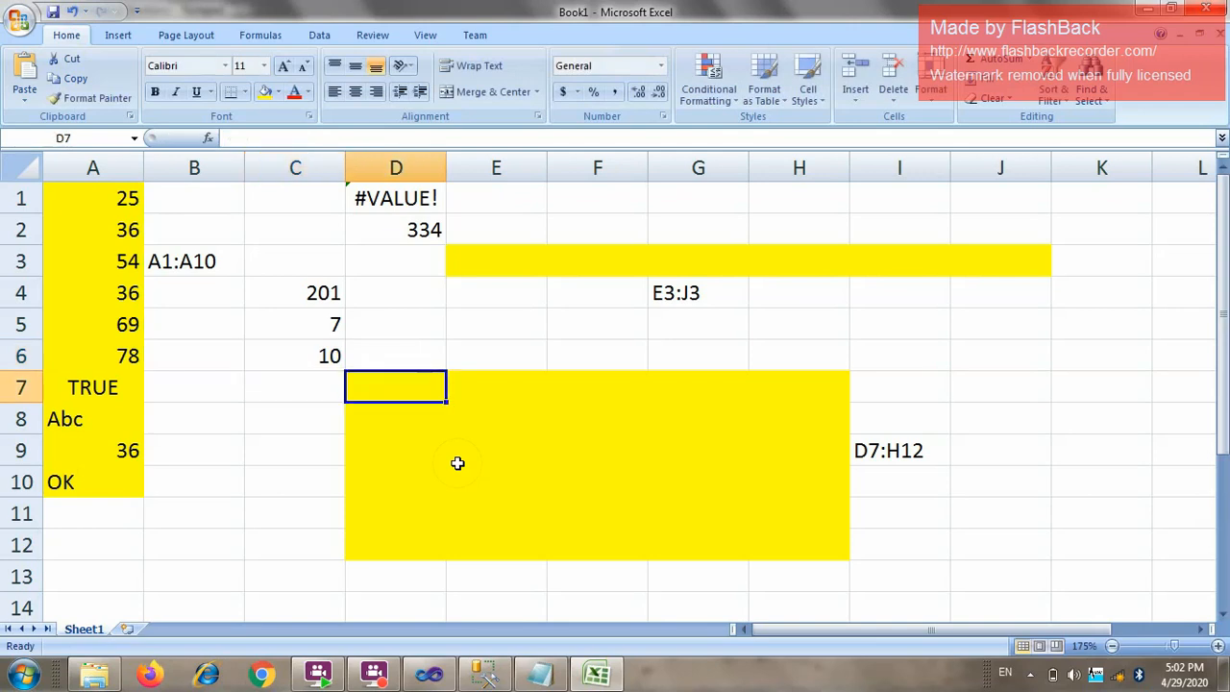
text(54)
key(Right)
text(65)
key(Down)
text(67)
key(Down)
key(Left)
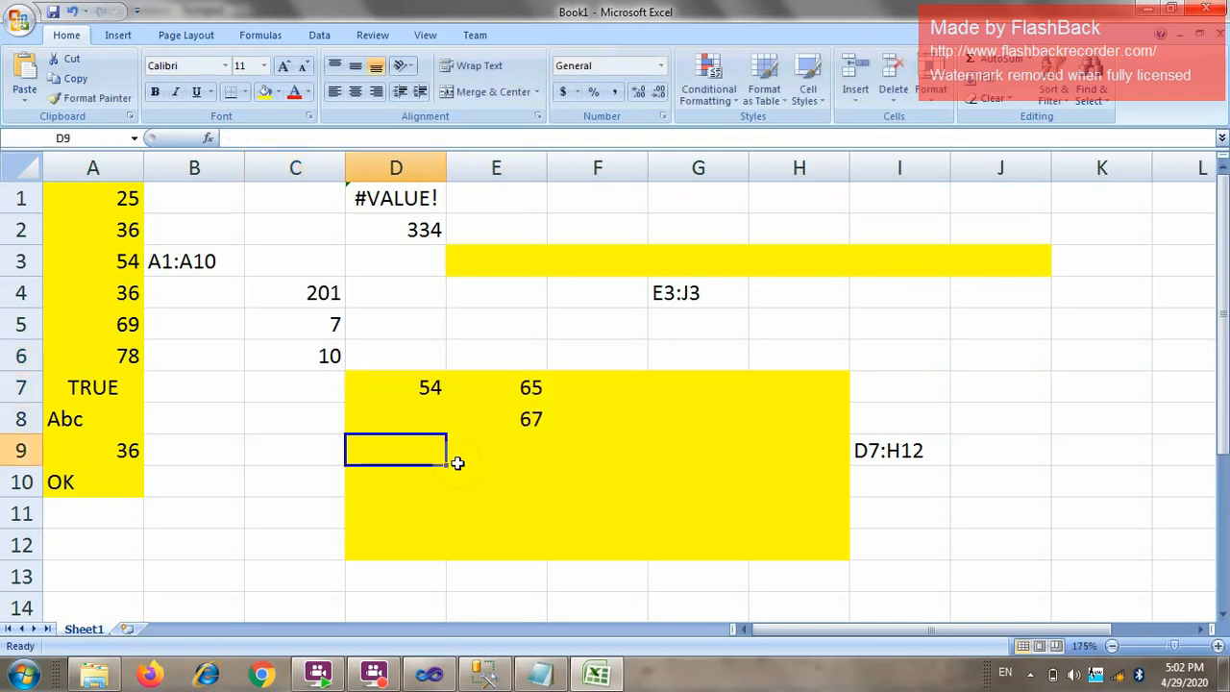
Enter 8 in D9 and 78 in both E8 and E9.
text(8)
key(Right)
key(Up)
text(78)
key(Right)
key(Right)
key(Up)
key(Up)
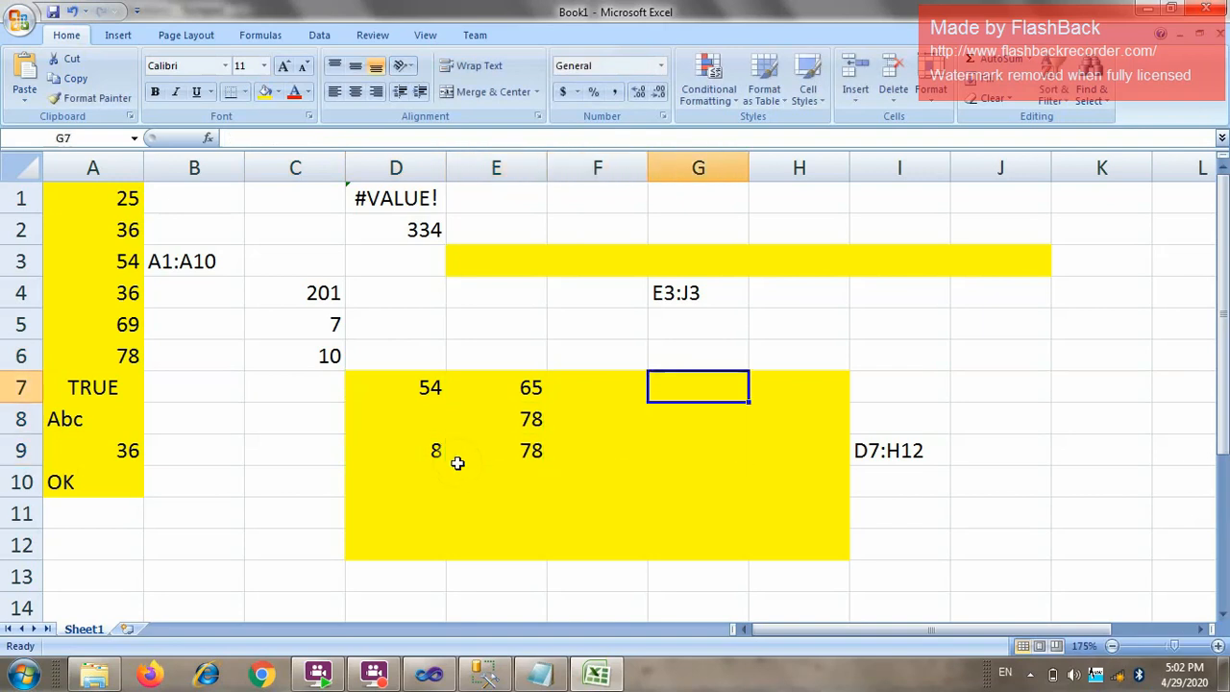
Enter 78 in G7, 87 in F8, and 8 in both F7 and F10.
text(78)
key(Down)
key(Left)
text(87)
key(Up)
text(8)
key(Down)
key(Down)
key(Down)
text(8)
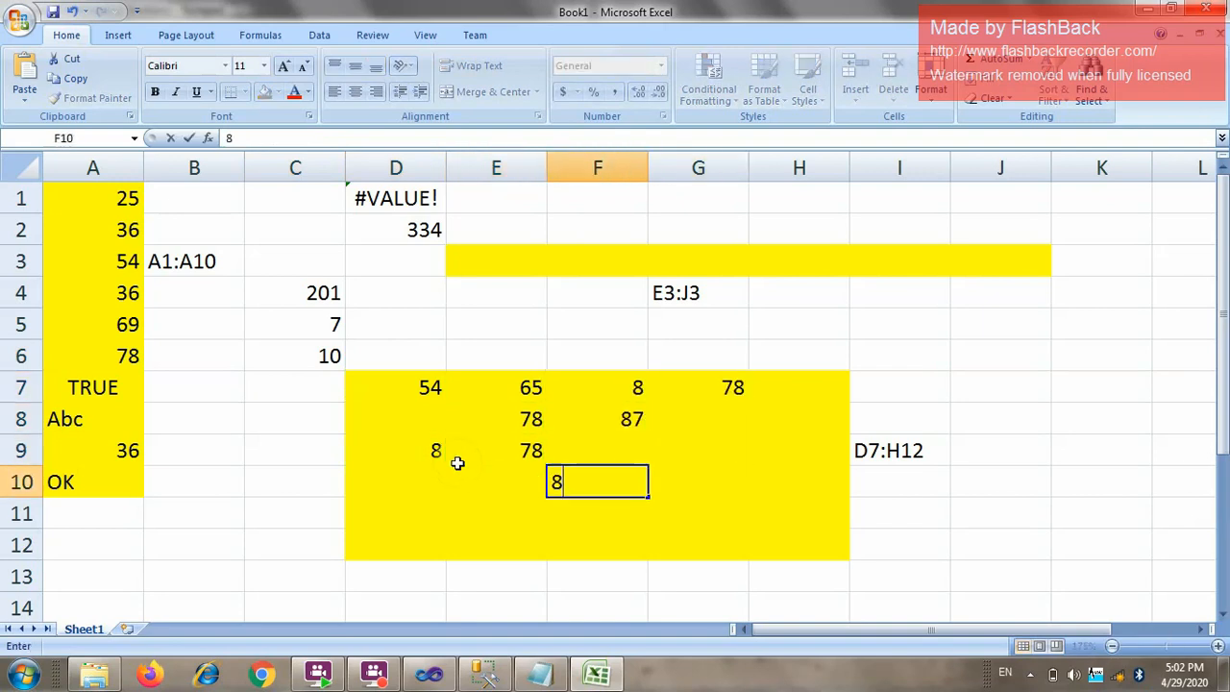
Enter 7 in G10 and 8 in each of G9, H7, H8 and H9.
key(Right)
text(7)
key(Up)
text(8)
key(Right)
key(Up)
text(8)
key(Up)
text(8)
key(Down)
key(Down)
key(Down)
key(Down)
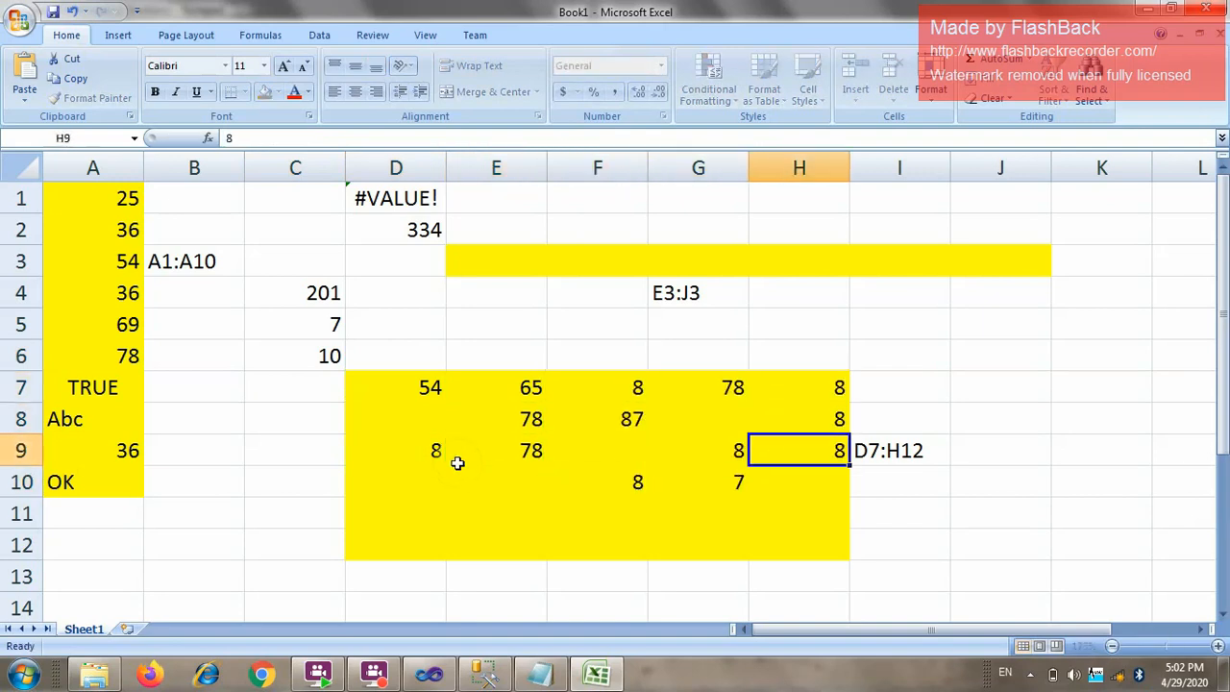
Enter 78 in H11 and 88 in F11.
text(78)
key(Left)
key(Left)
text(88)
key(Left)
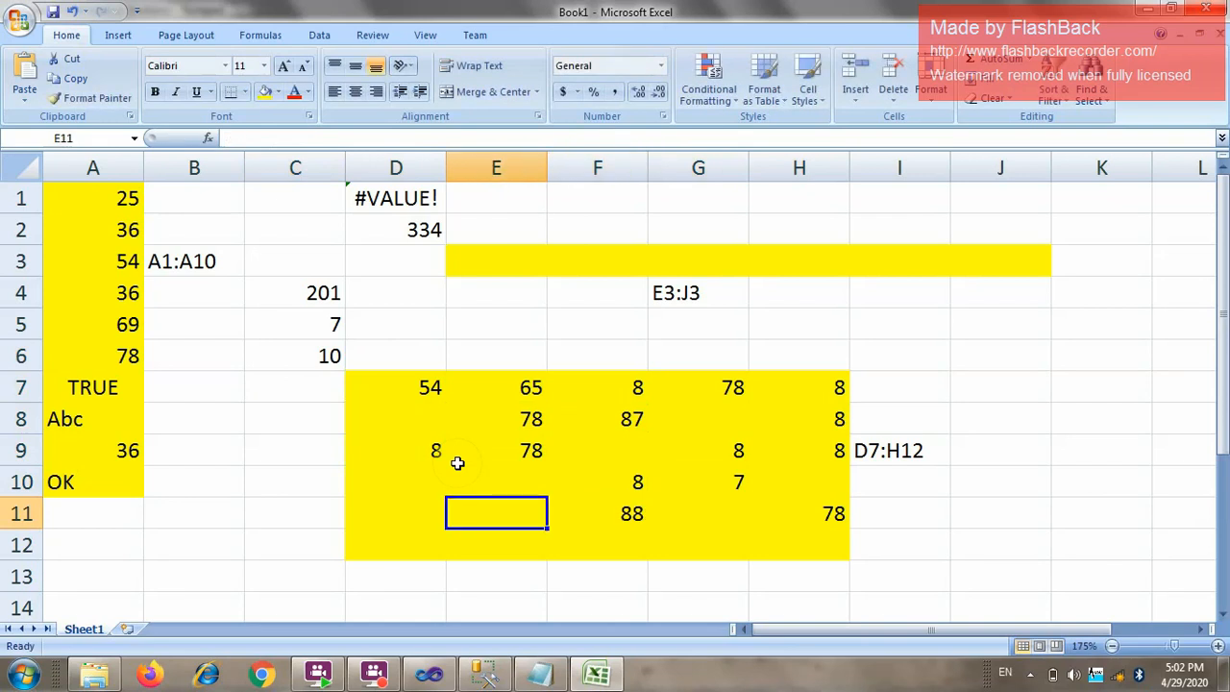
Enter the text PS in E11, the text AK in D11 and the number 0 in D12.
text(PS)
key(Left)
key(Left)
key(Right)
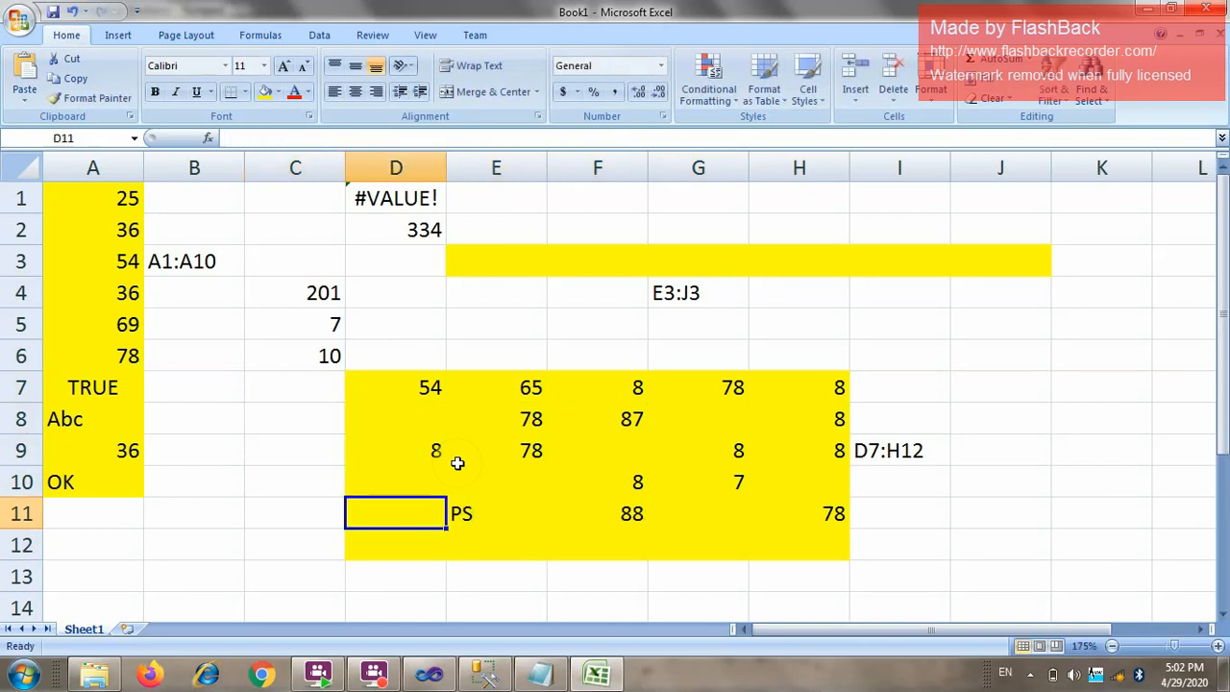
text(AK)
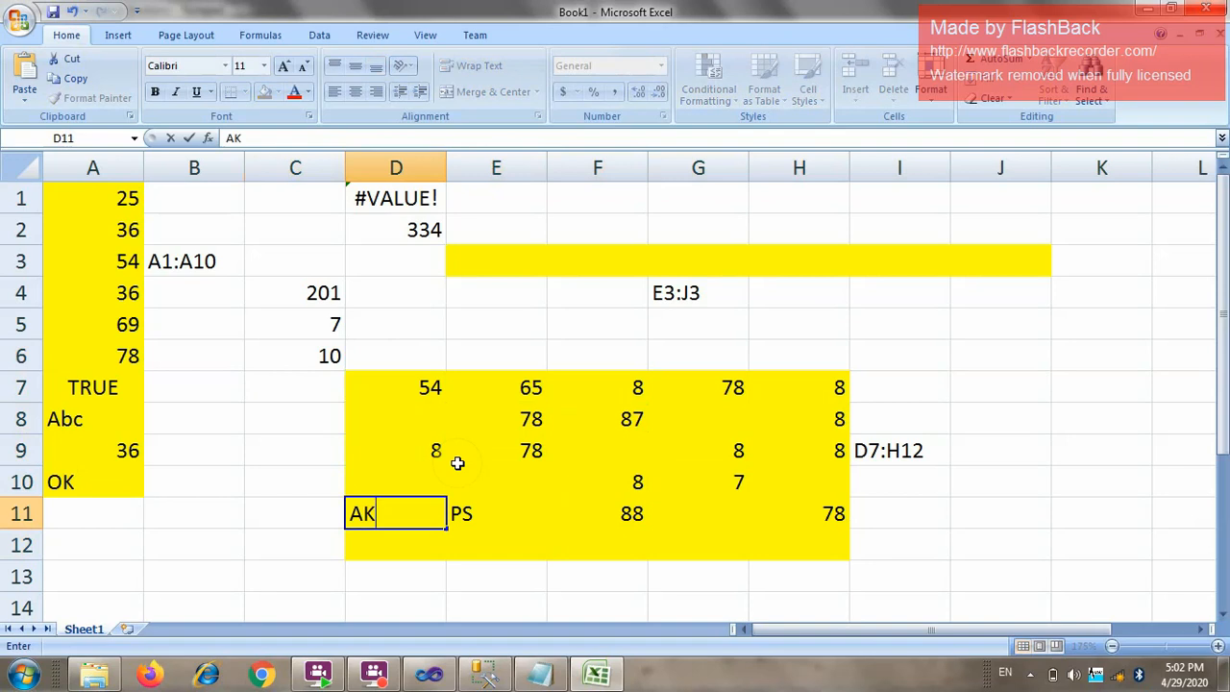
key(Return)
text(0)
key(Right)
Enter =counta(d7:h12) in J9, beside the D7:H12 label.
key(Right)
key(Right)
key(Right)
key(Right)
key(Right)
key(Up)
key(Up)
key(Up)
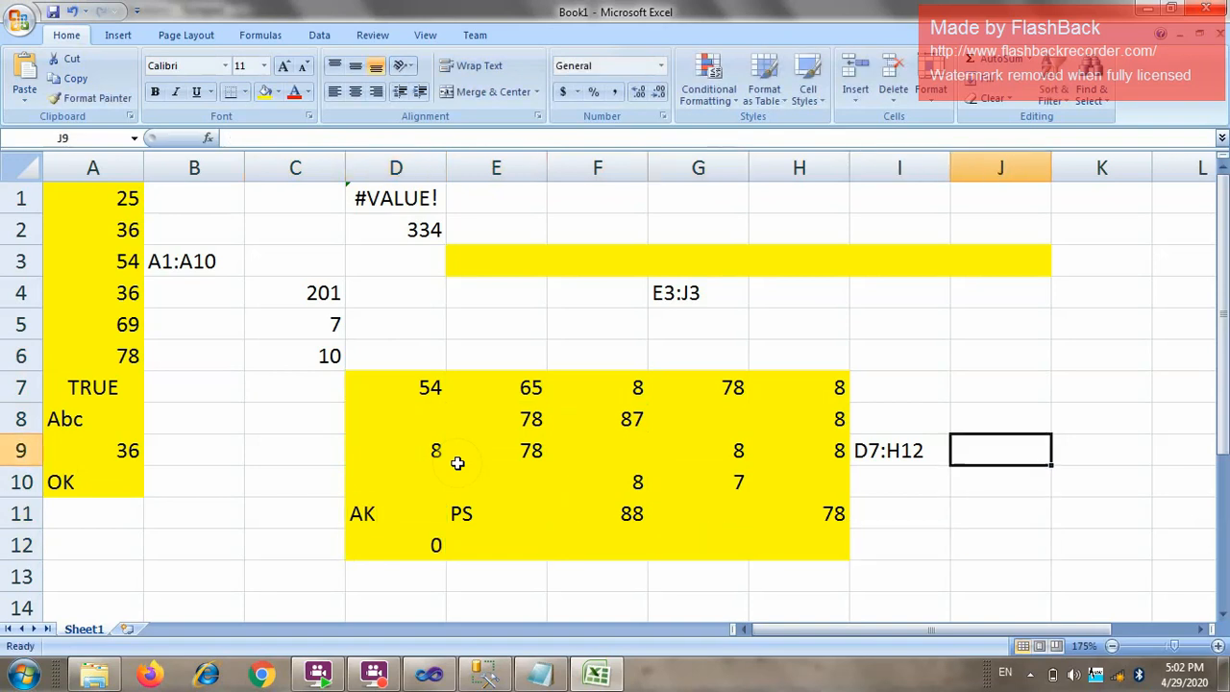
key(Left)
key(Left)
key(Up)
key(Right)
key(Right)
key(Down)
text(=count)
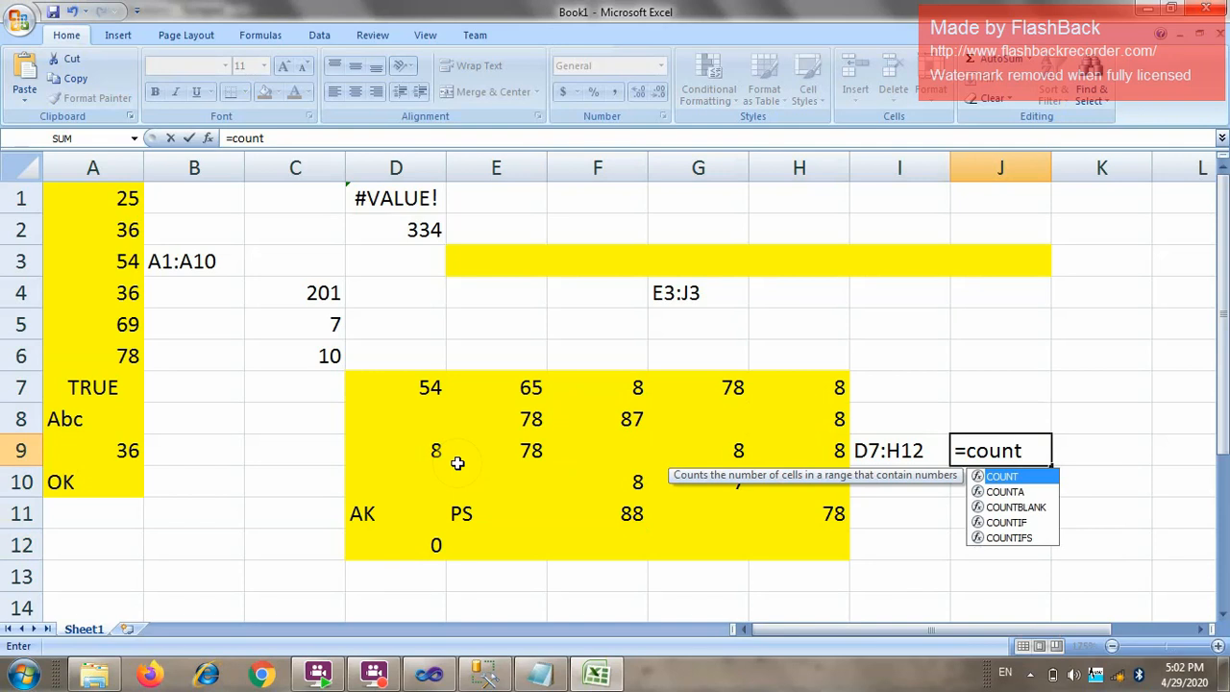
text(a()
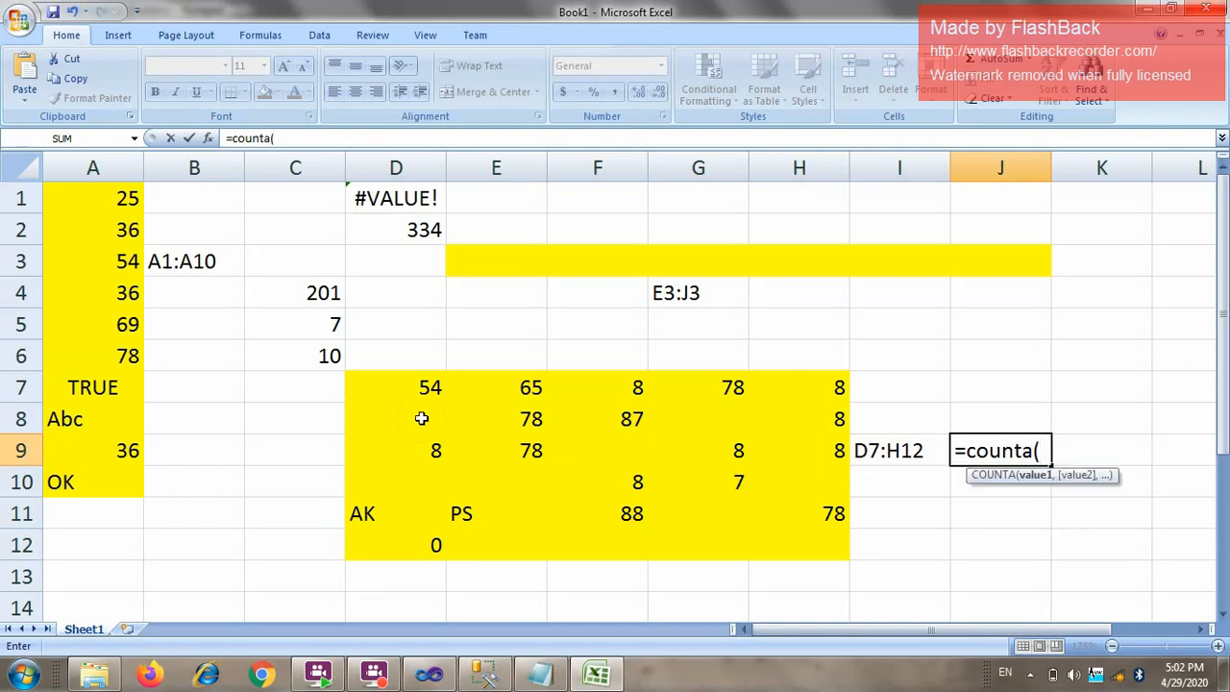
text(d7)
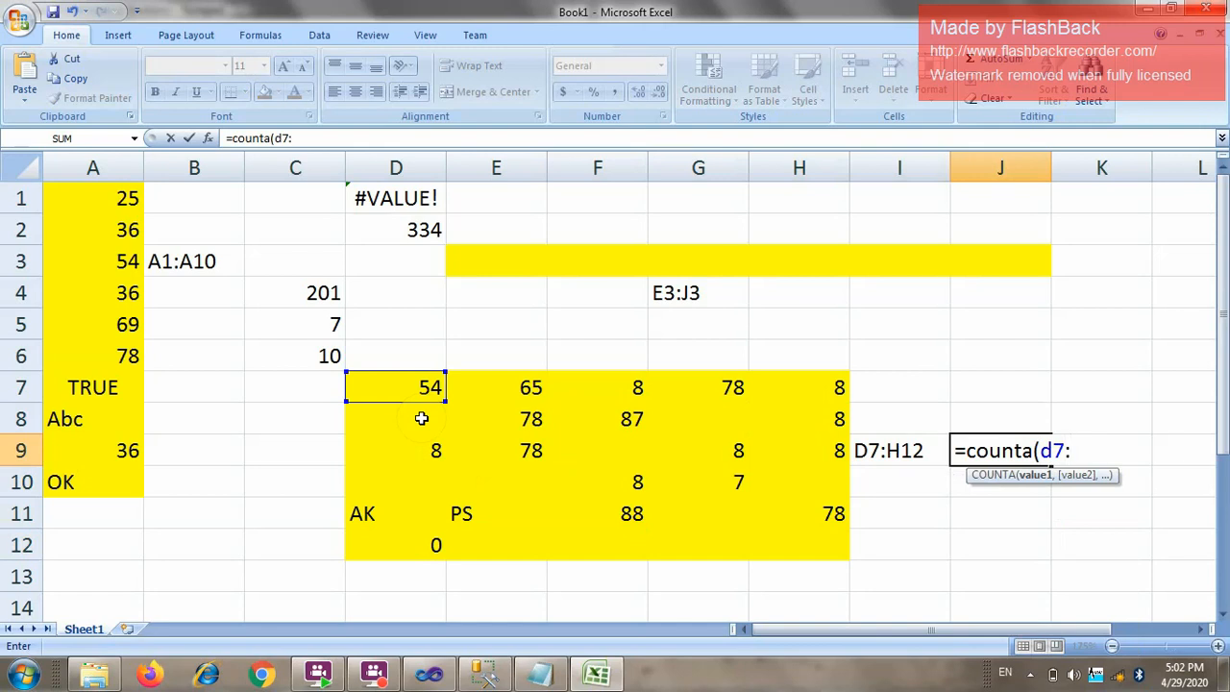
text(:h1)
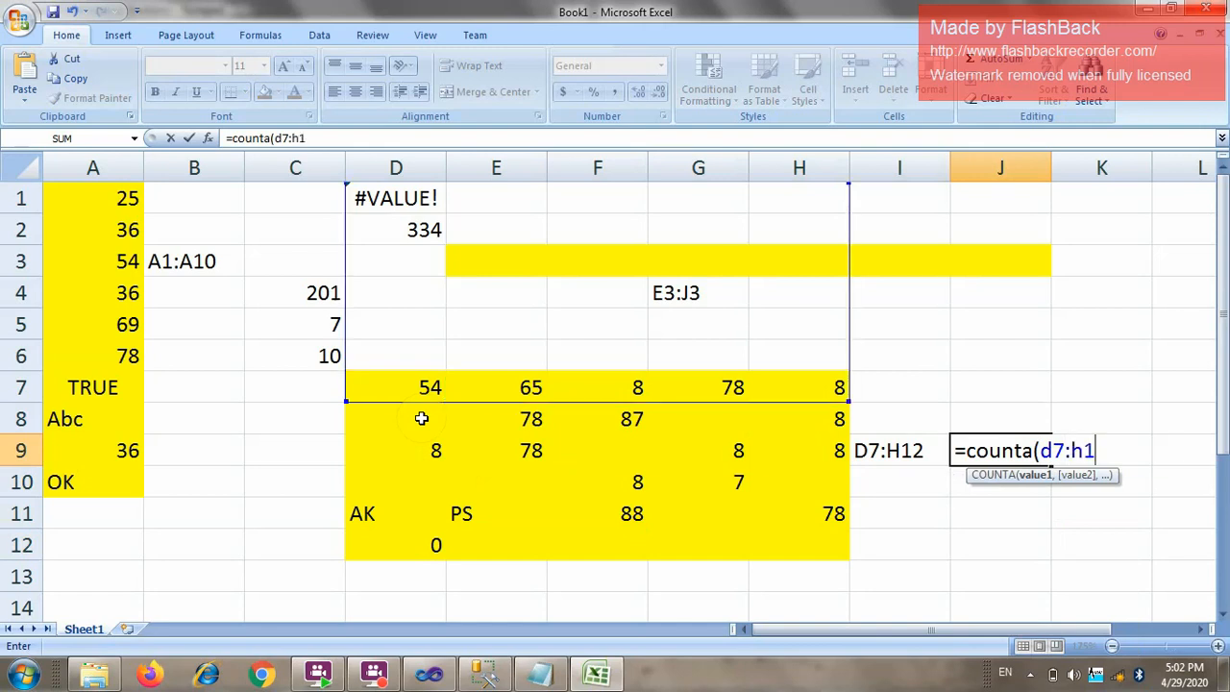
text(2))
key(Return)
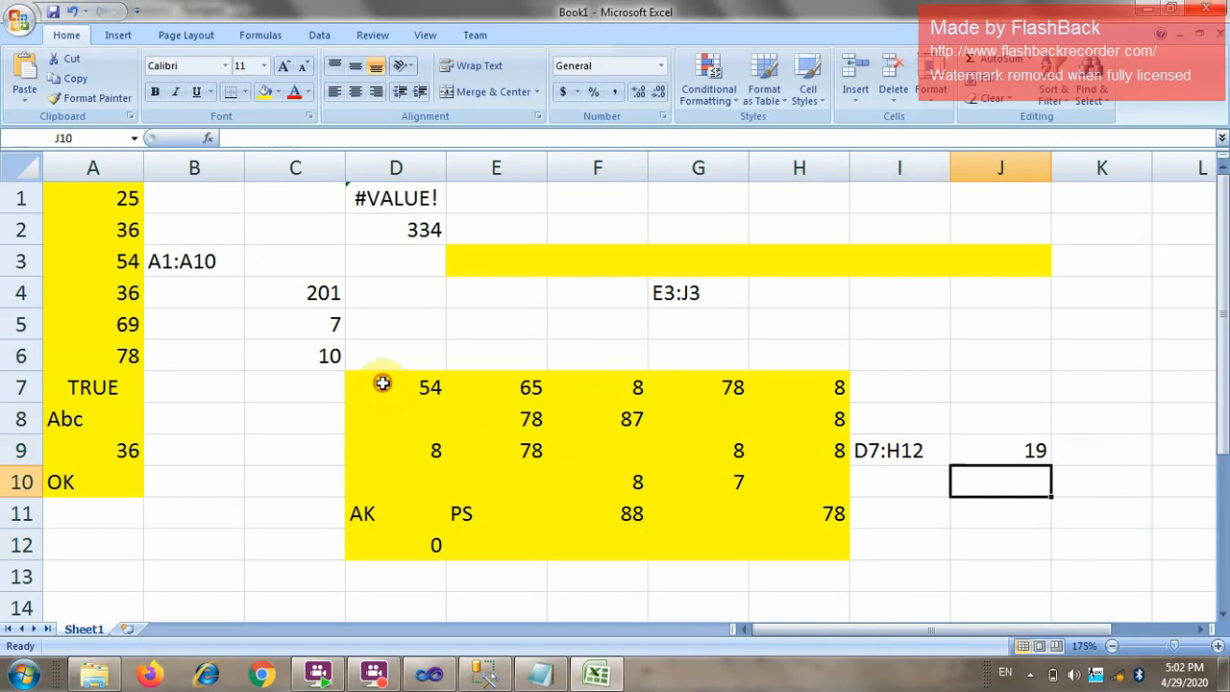
Highlight D7:H12 to check its count of filled cells against J9, and review the formula in J9.
drag(382, 381, 797, 552)
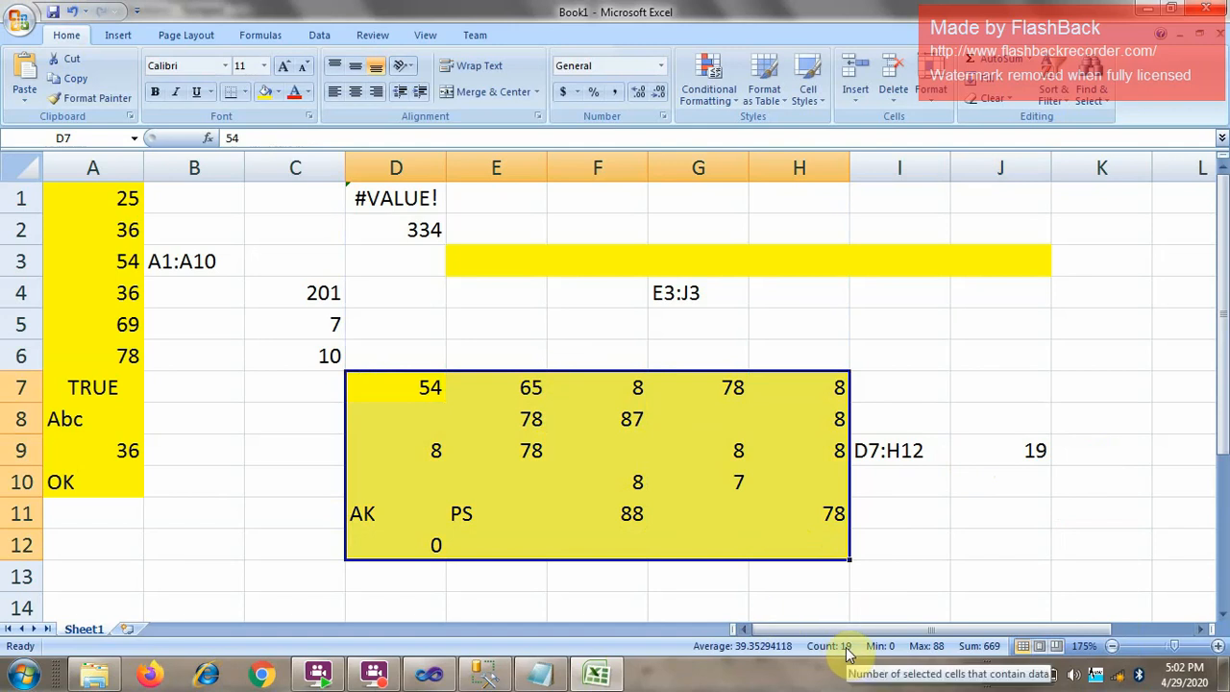
click(1034, 447)
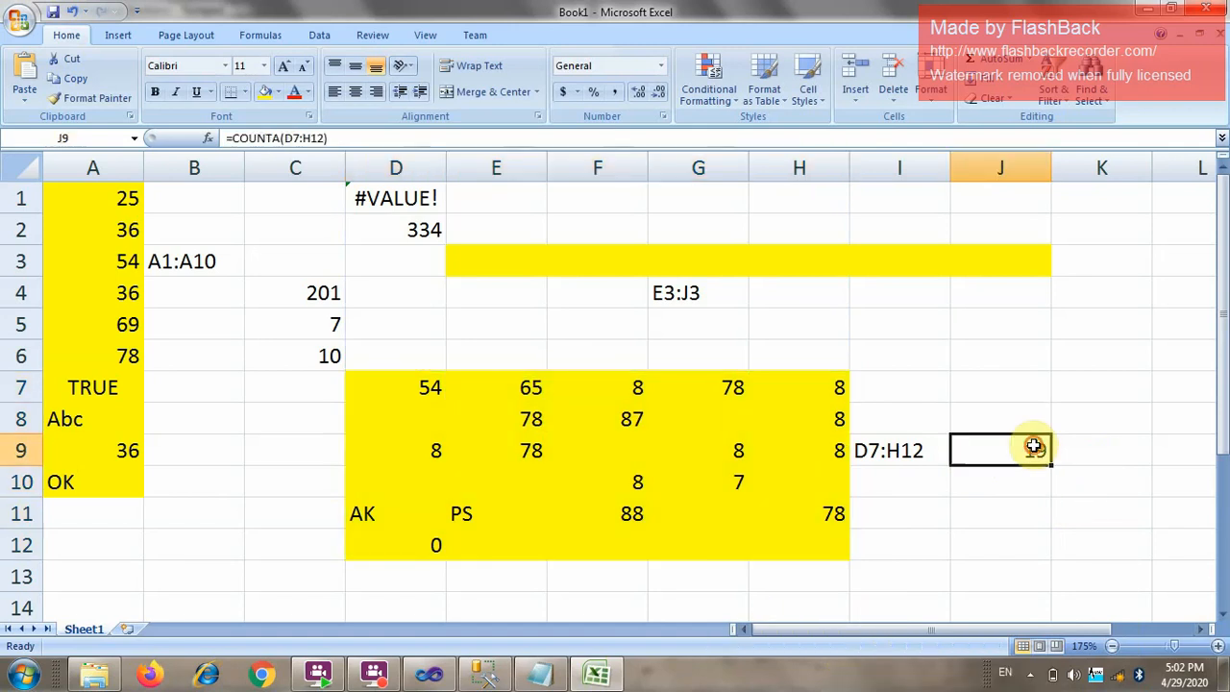
key(F2)
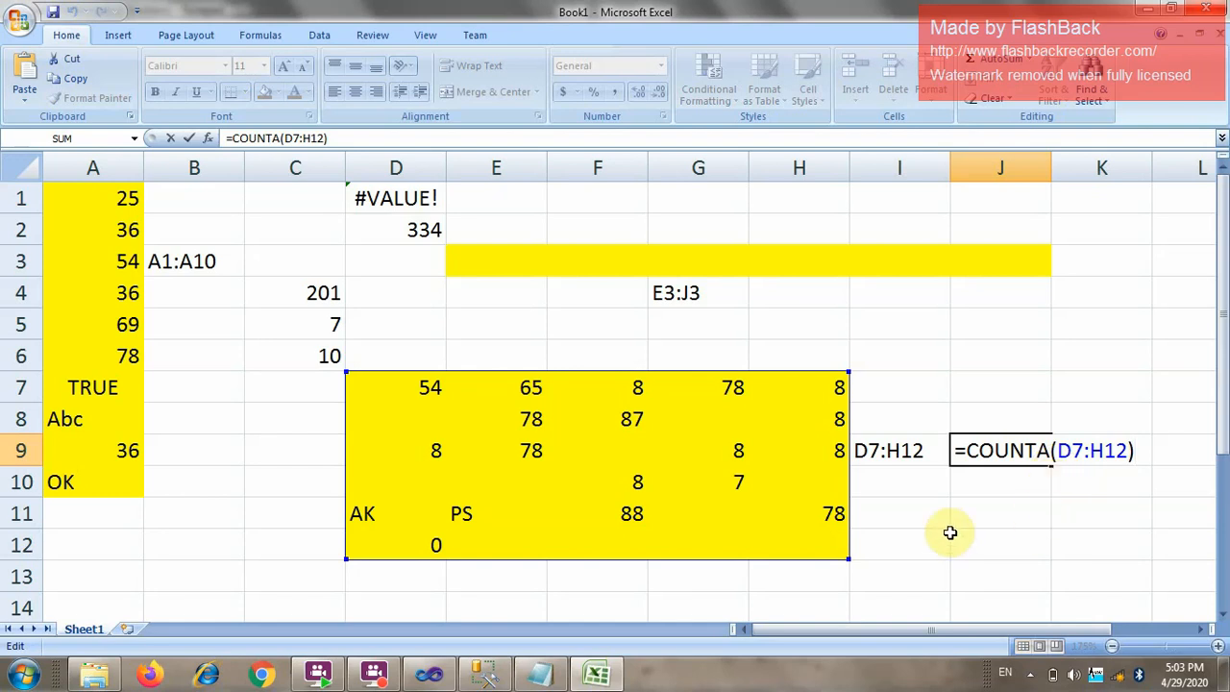
click(1000, 519)
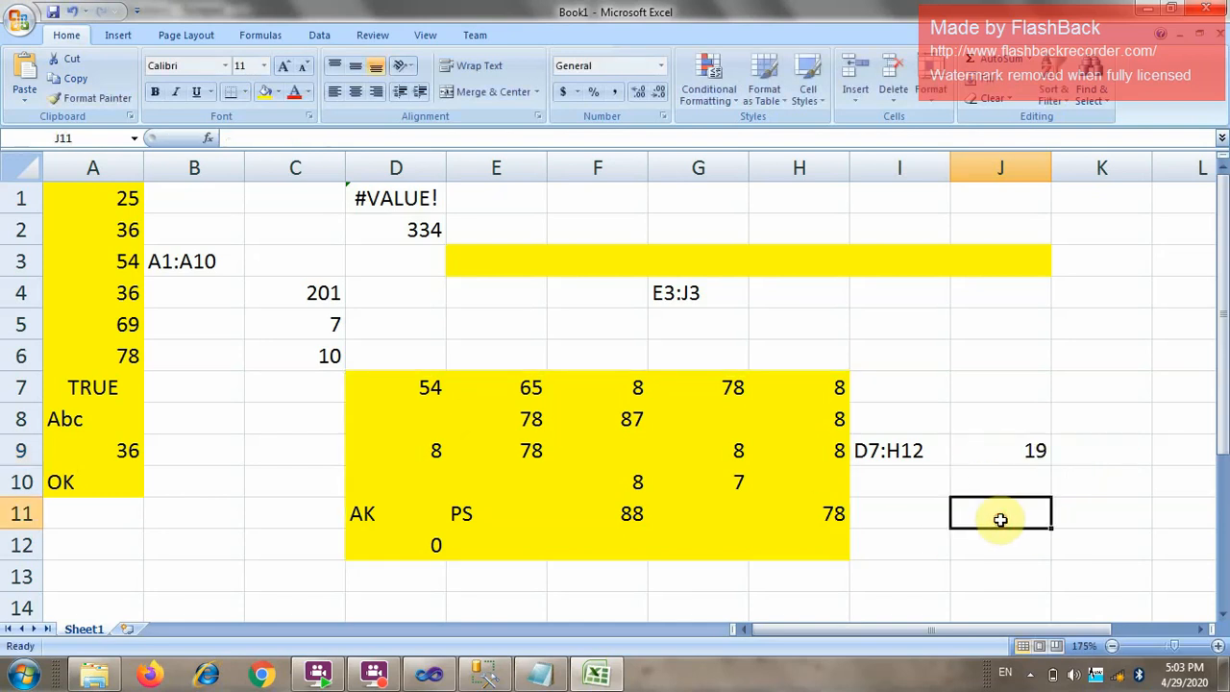
Switch to the Notepad notes and highlight the range argument and description in the Countif(range,"Criteria") definition.
key(alt+Tab)
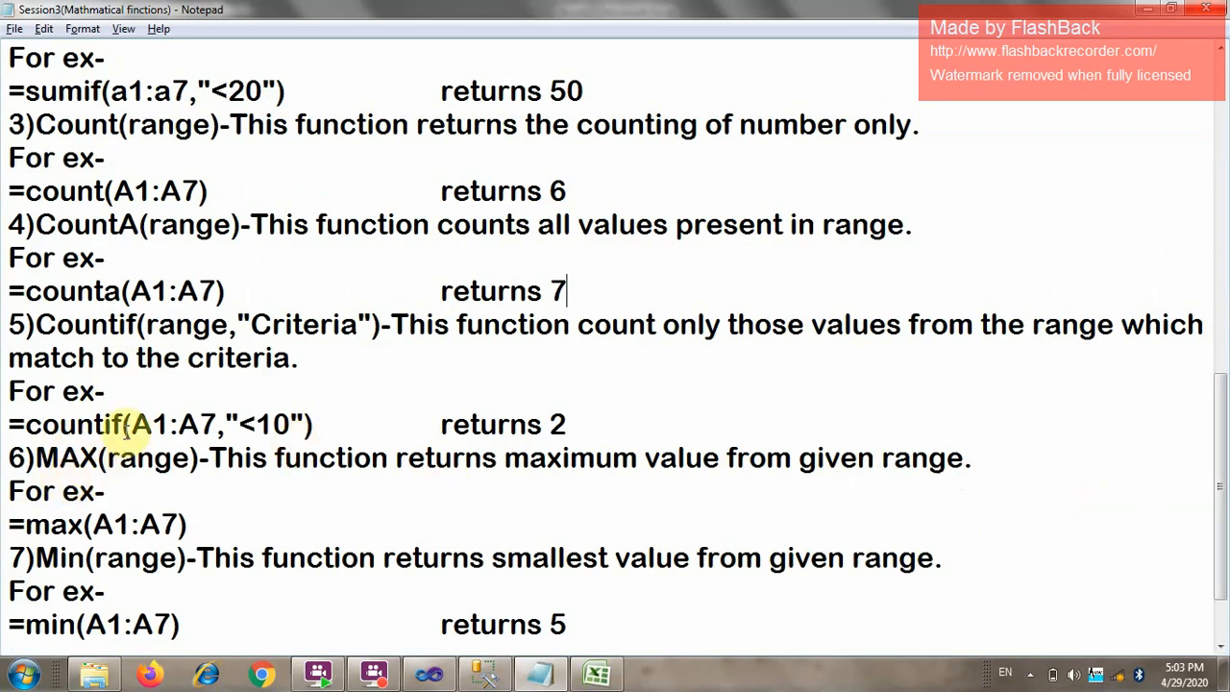
click(108, 323)
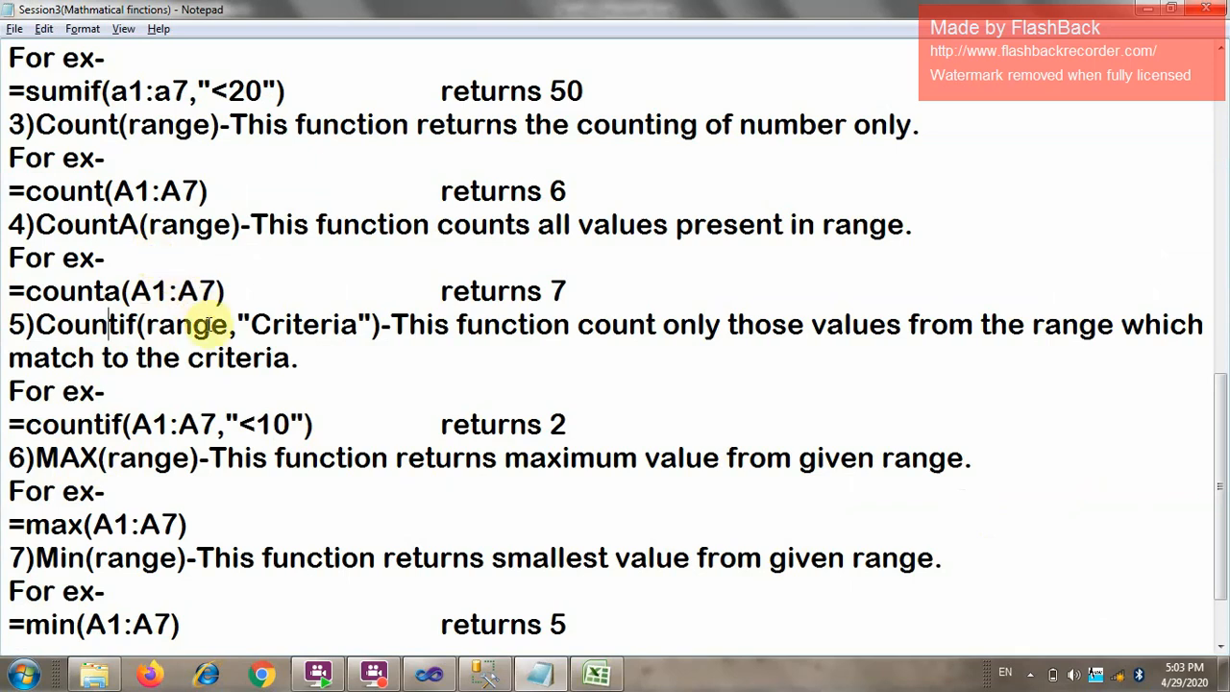
drag(231, 325, 149, 324)
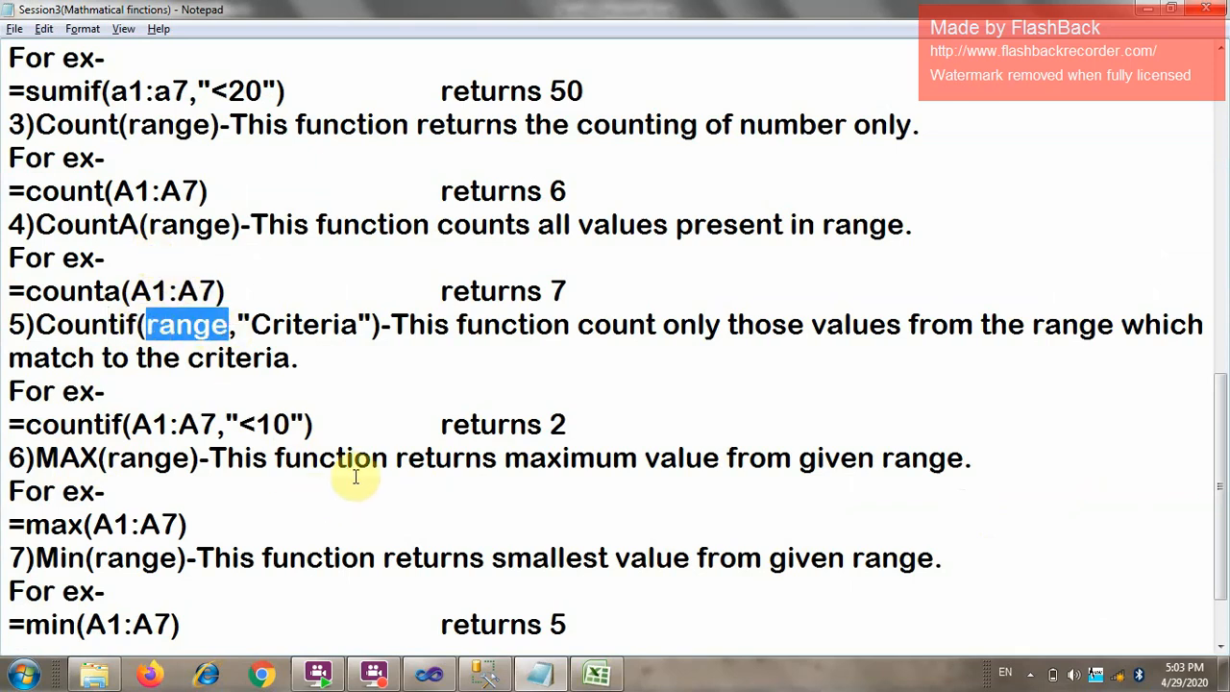
drag(407, 323, 1172, 323)
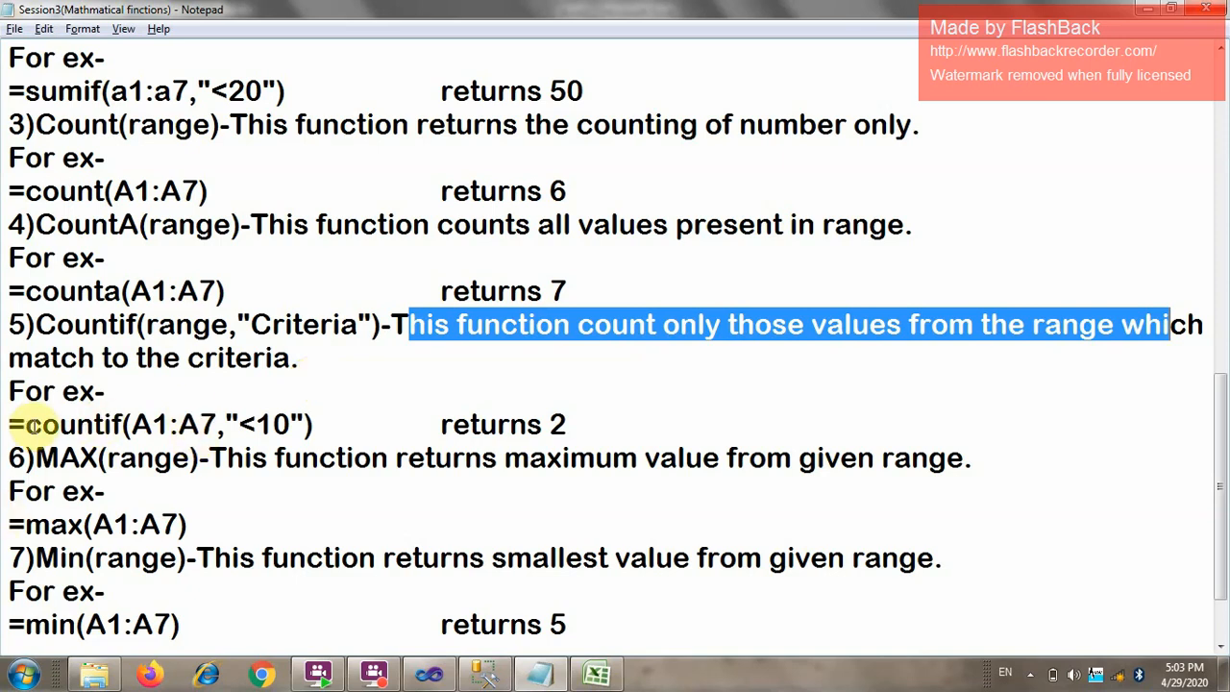
Examine the =countif(A1:A7,"<10") example and highlight the matching values 5 and 7 in the column A list.
drag(26, 429, 252, 429)
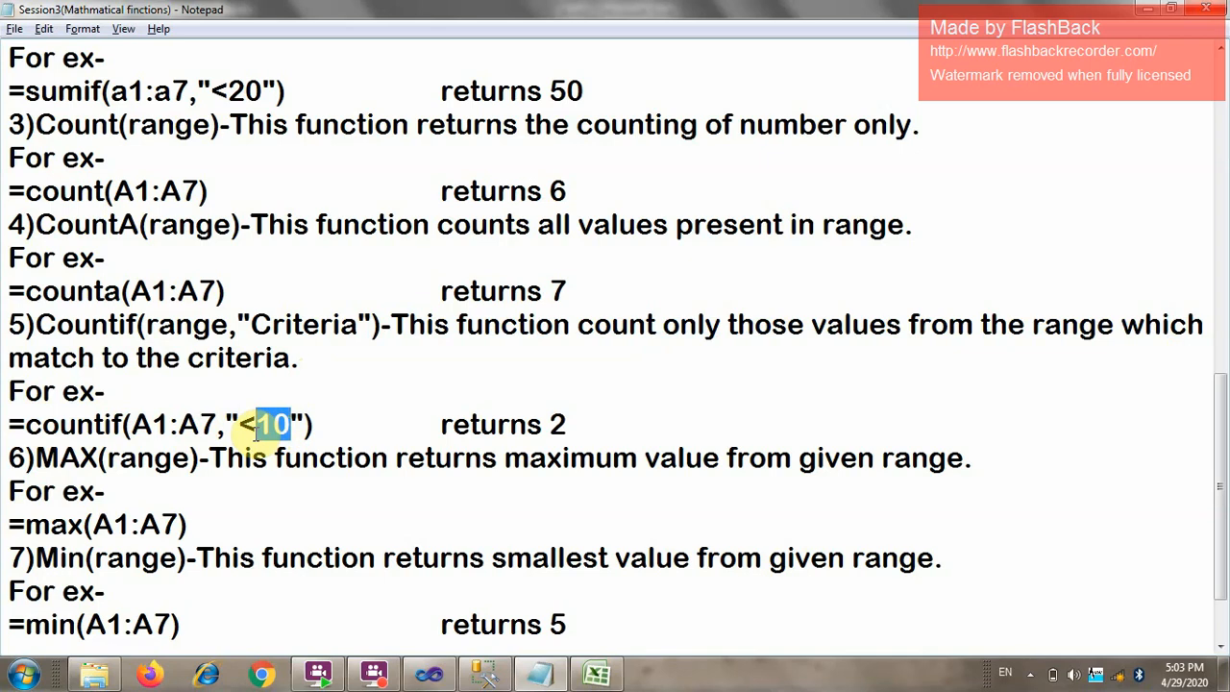
drag(567, 422, 555, 428)
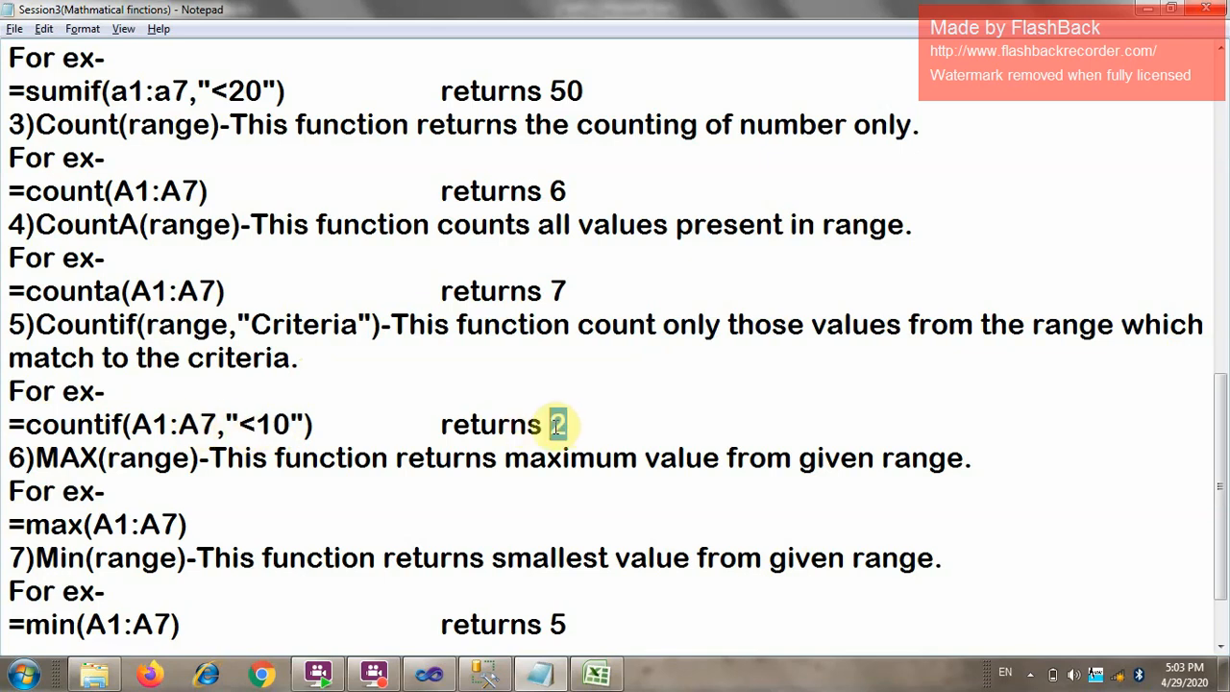
scroll(336, 371, up, 6)
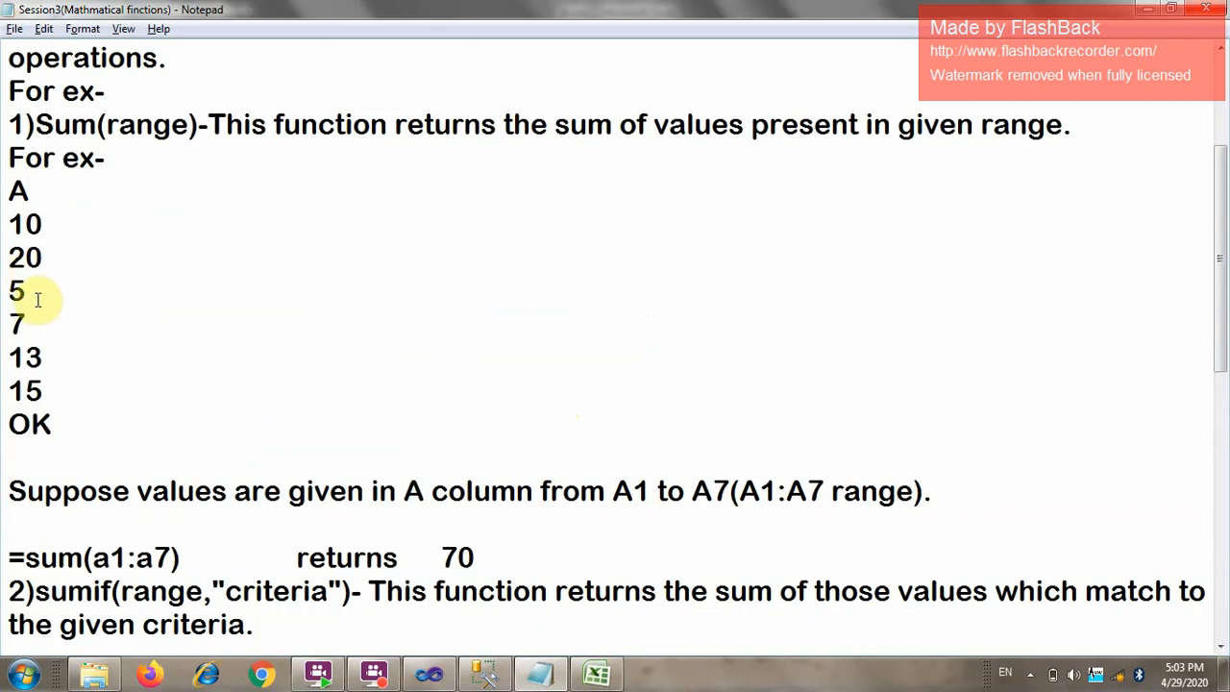
drag(32, 294, 8, 325)
scroll(384, 365, down, 3)
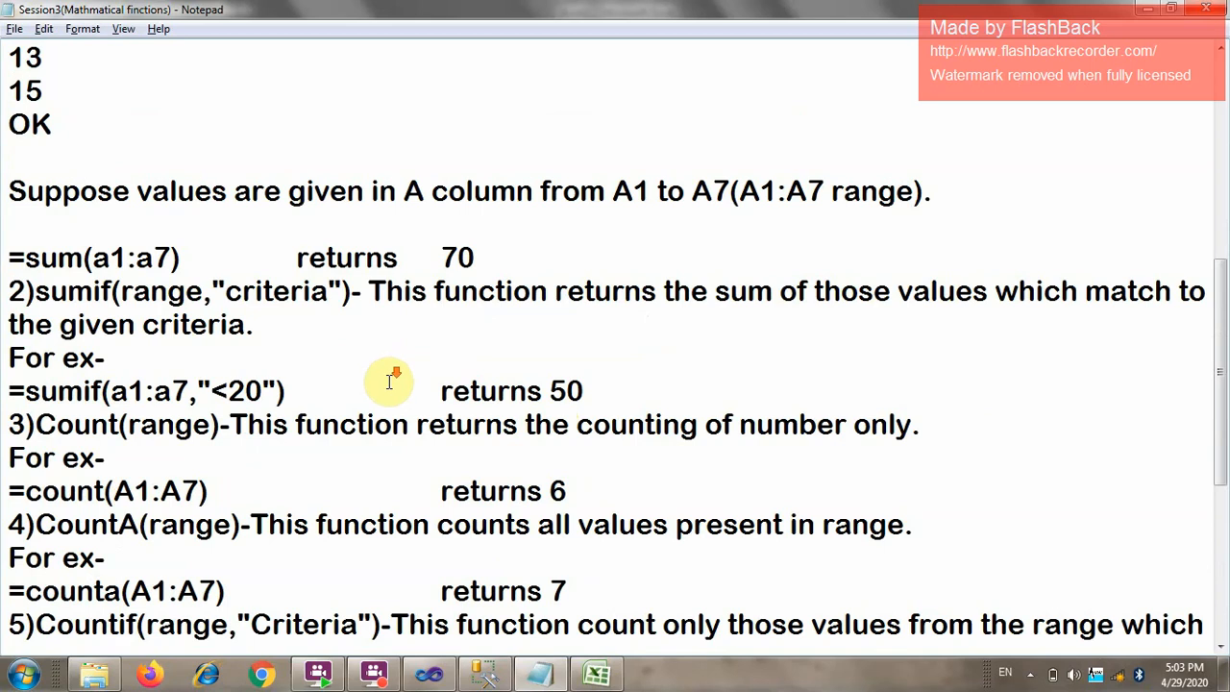
scroll(389, 382, down, 3)
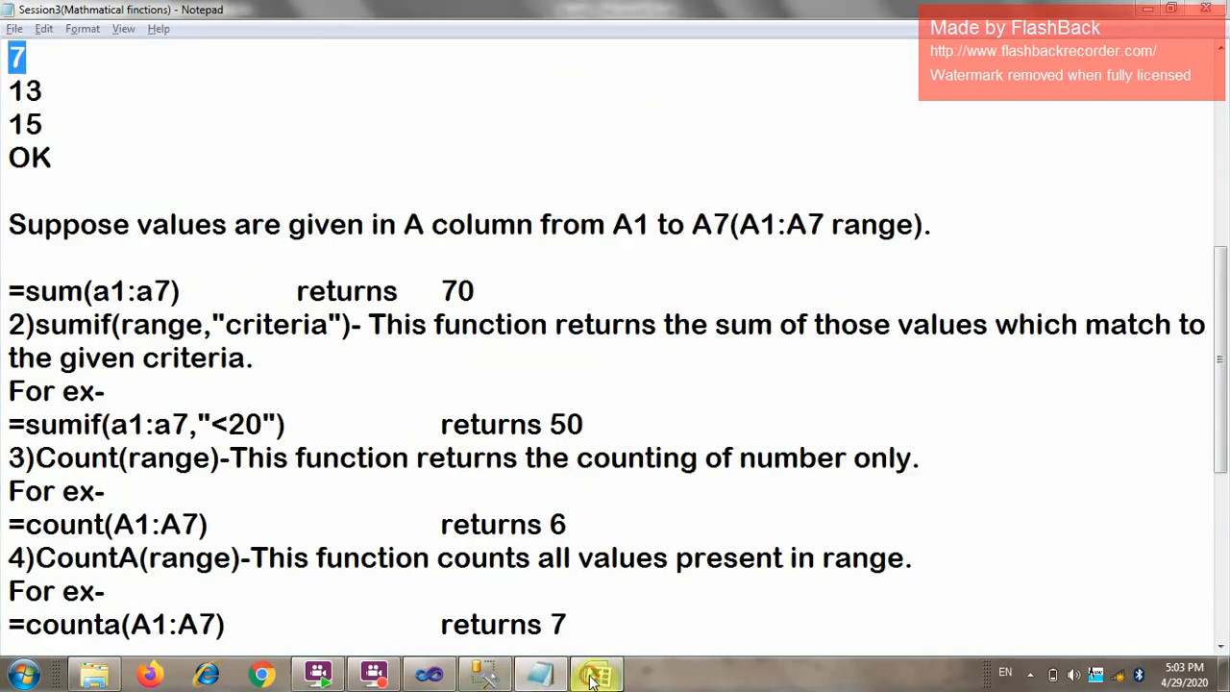
Switch to the Excel workbook and enter =countif(a1:a10,">50") in B9.
click(594, 675)
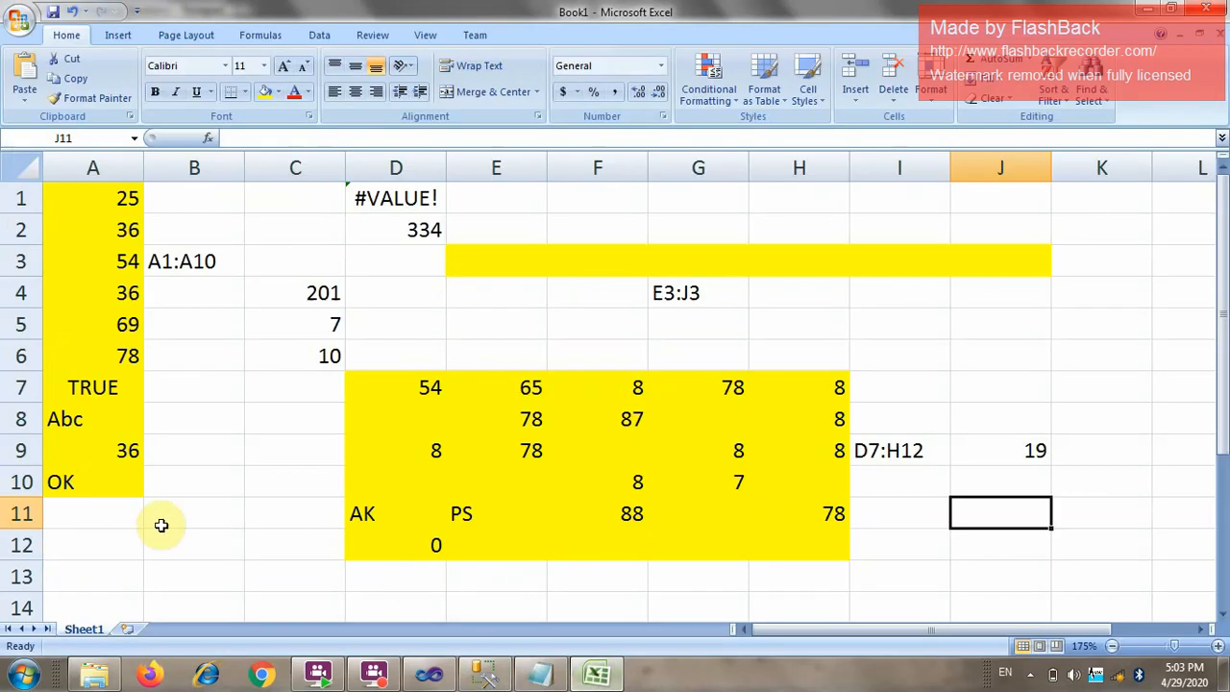
click(208, 434)
text(=)
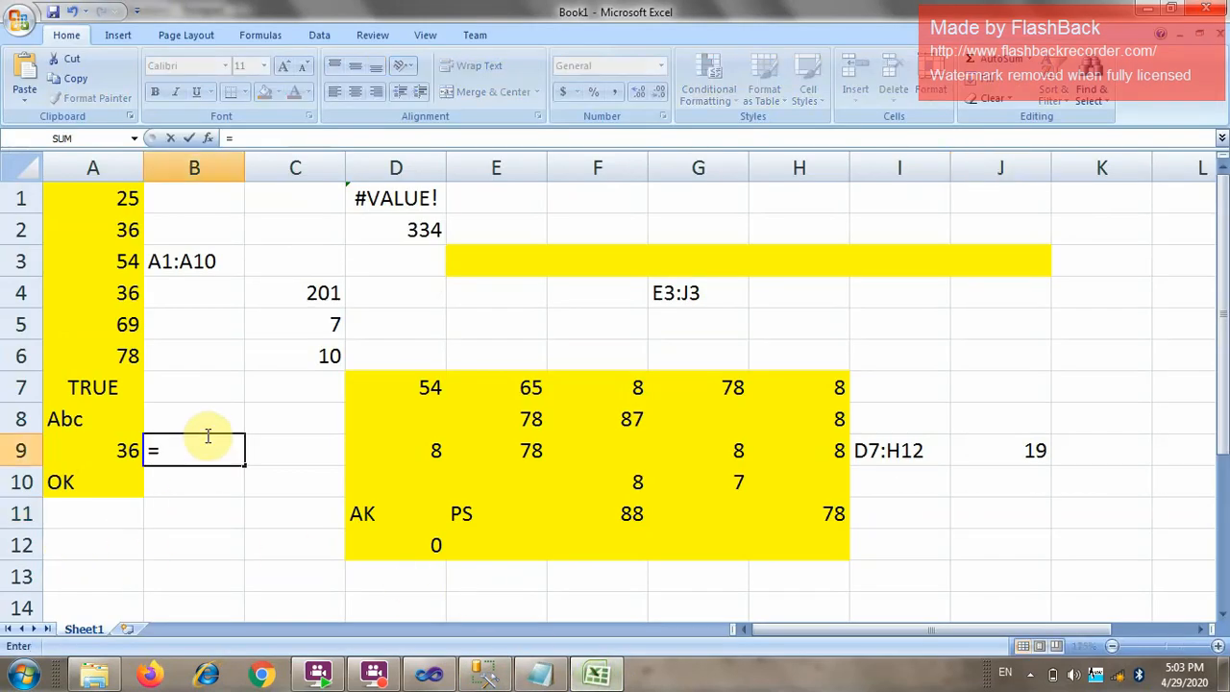
text(countif()
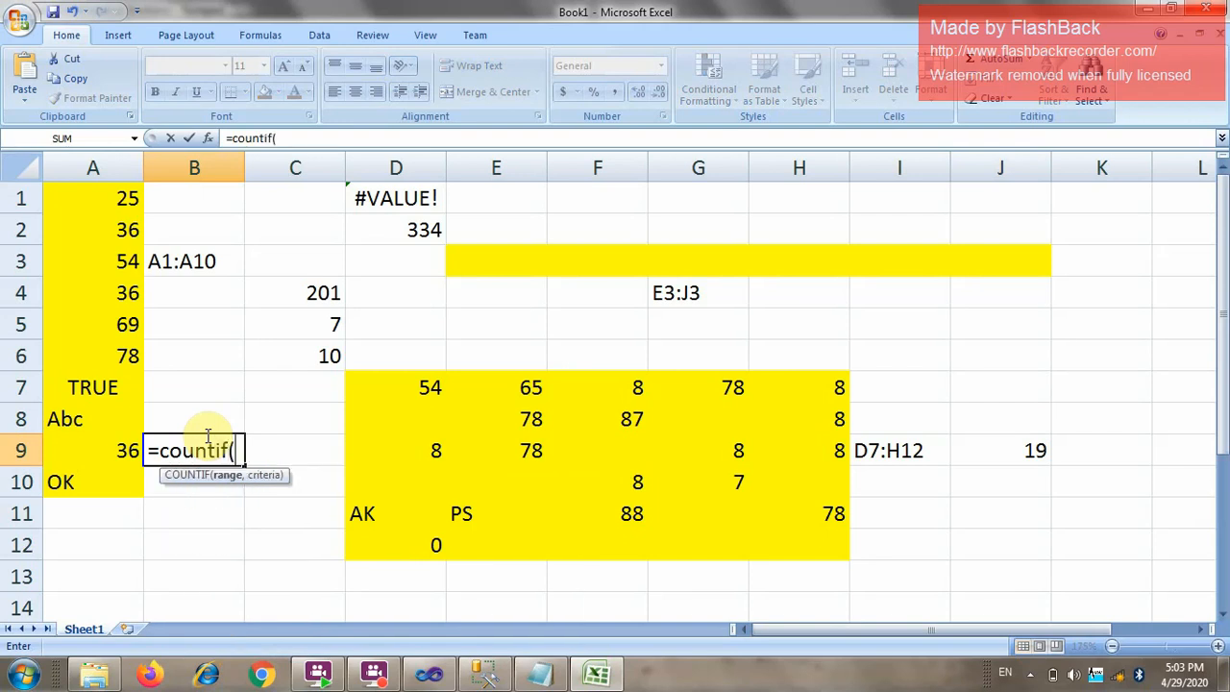
text(a1:a10)
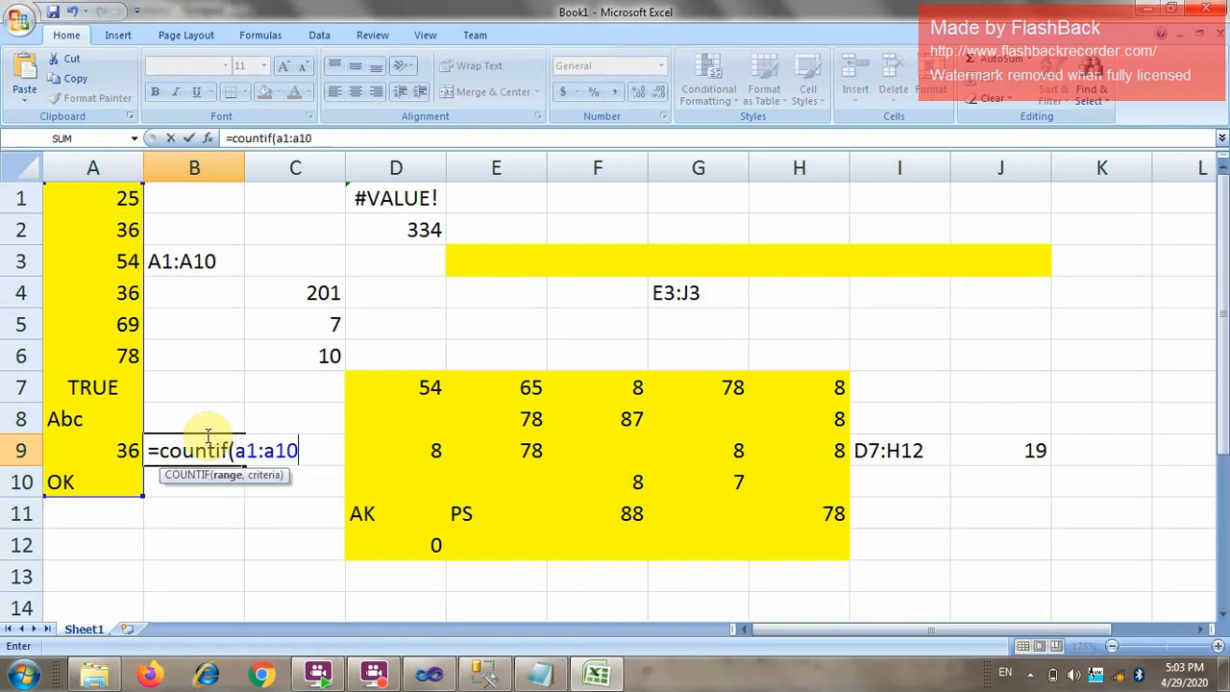
text(,"<)
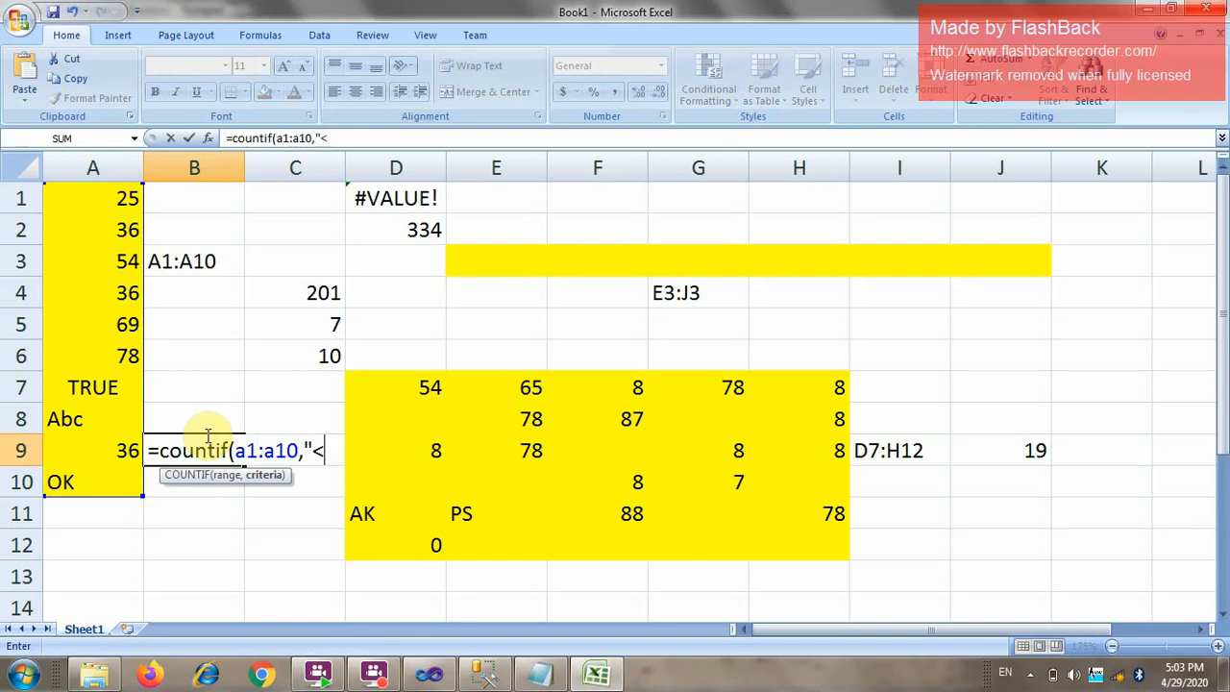
key(BackSpace)
text(>50"))
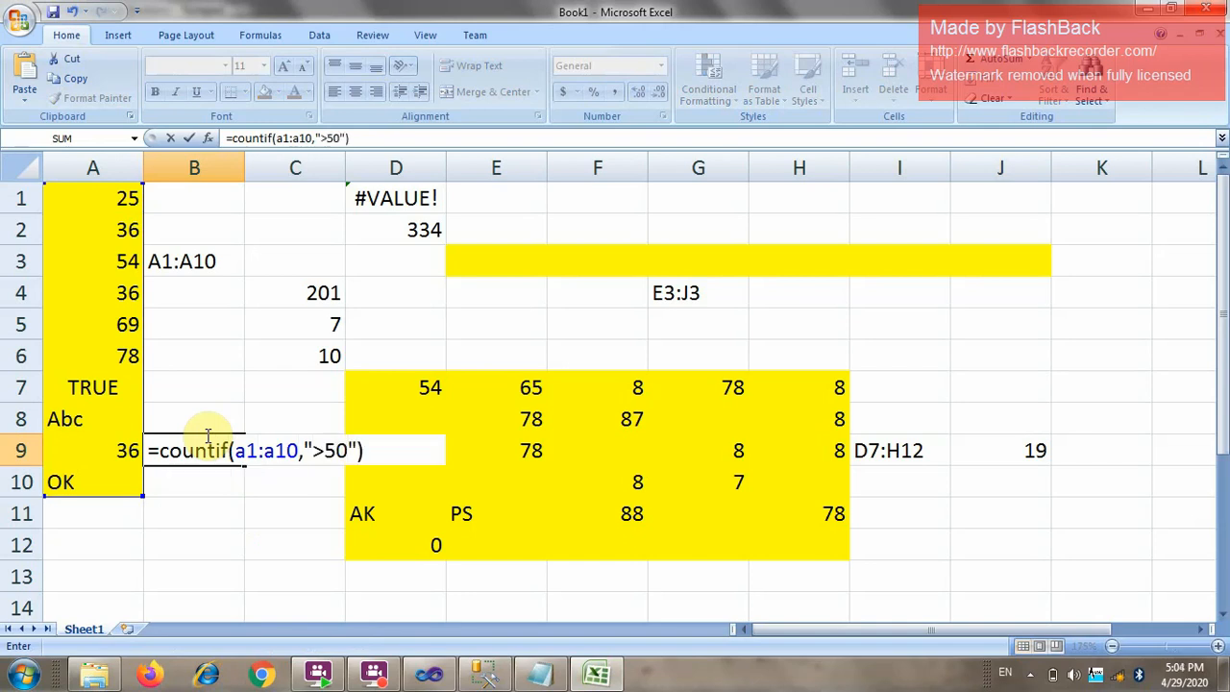
key(Return)
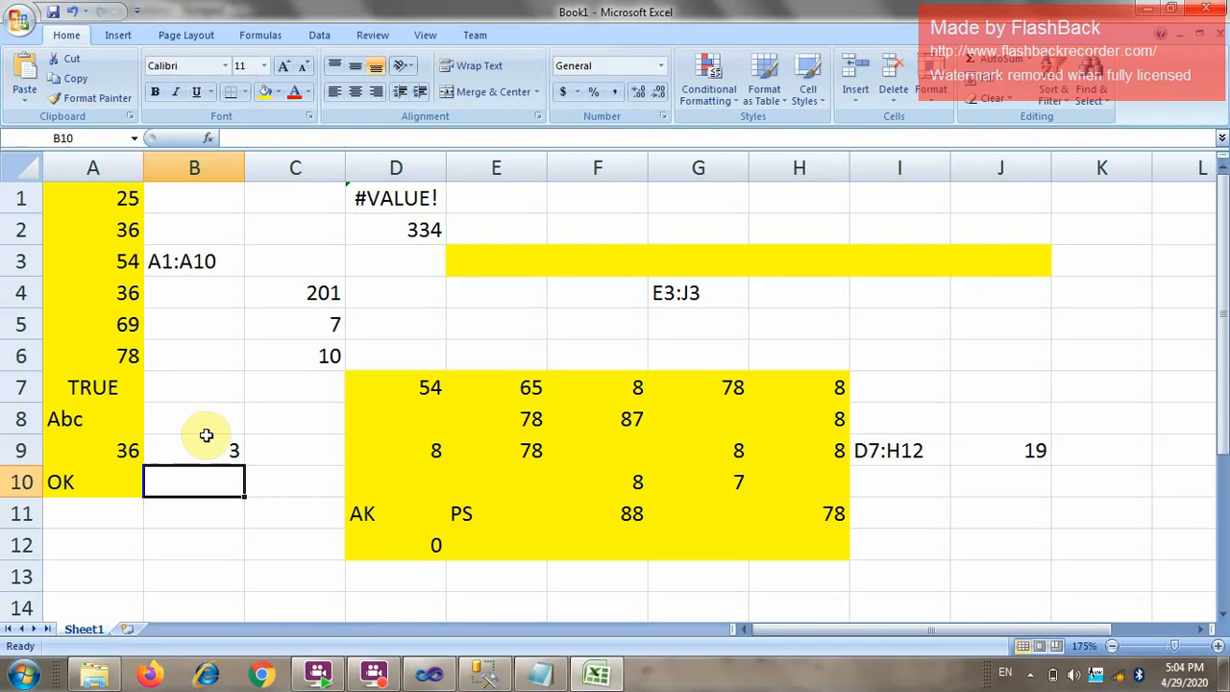
Check the column A values above 50 by selecting A6, A5 and A3 one after another.
click(106, 355)
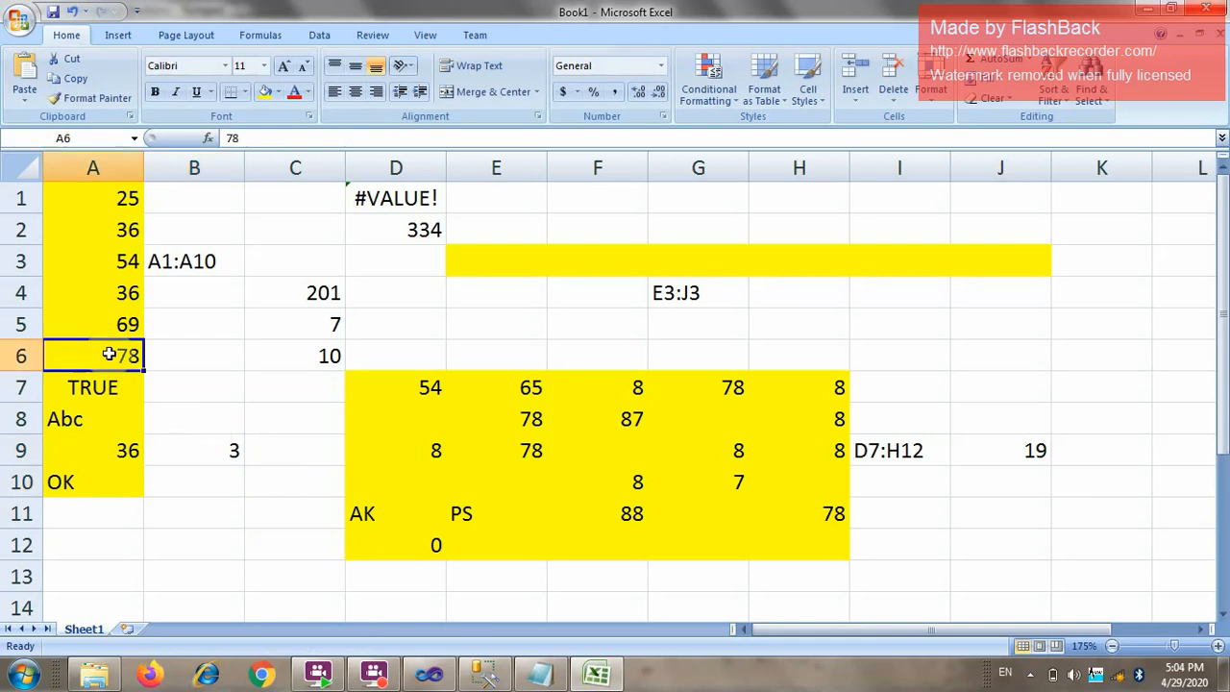
click(122, 323)
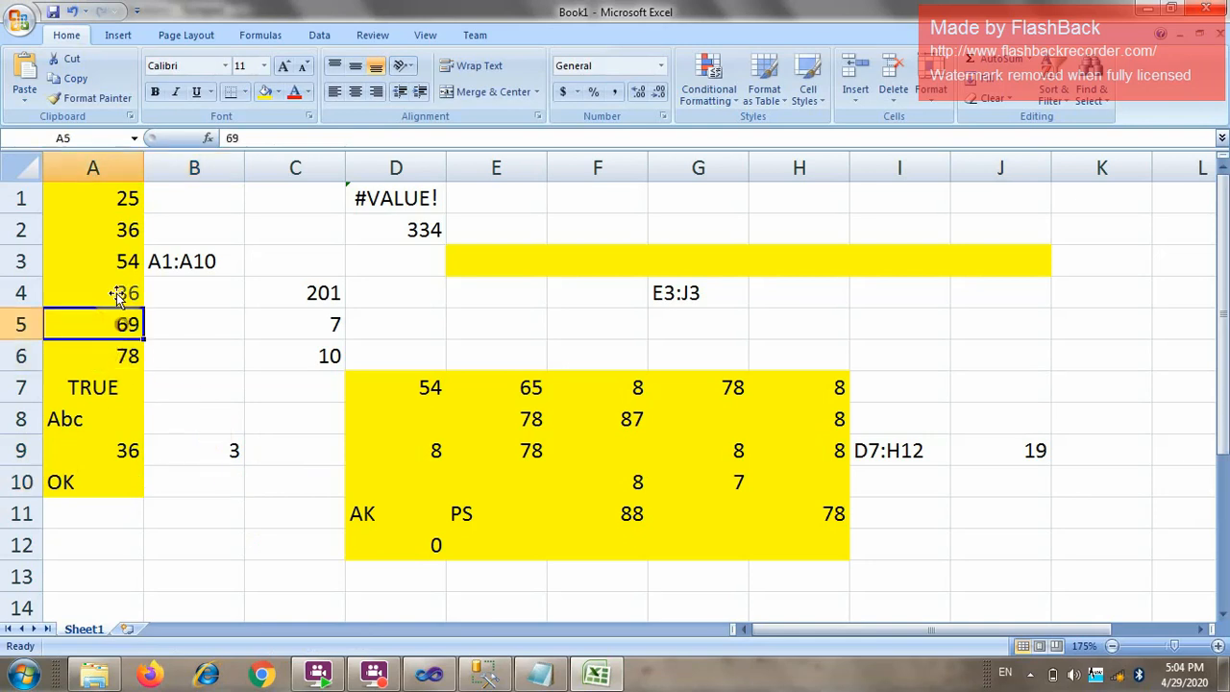
click(116, 261)
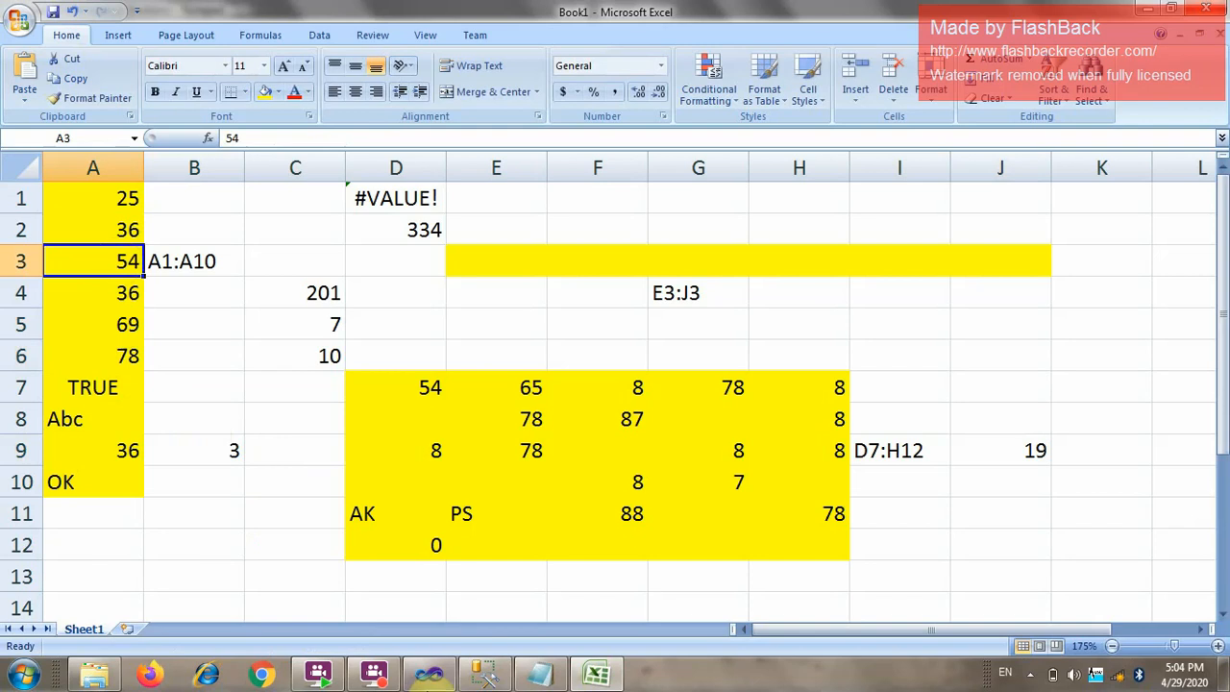
Switch to the Notepad notes and highlight the MAX(range) definition together with its =max(A1:A7) example.
click(540, 676)
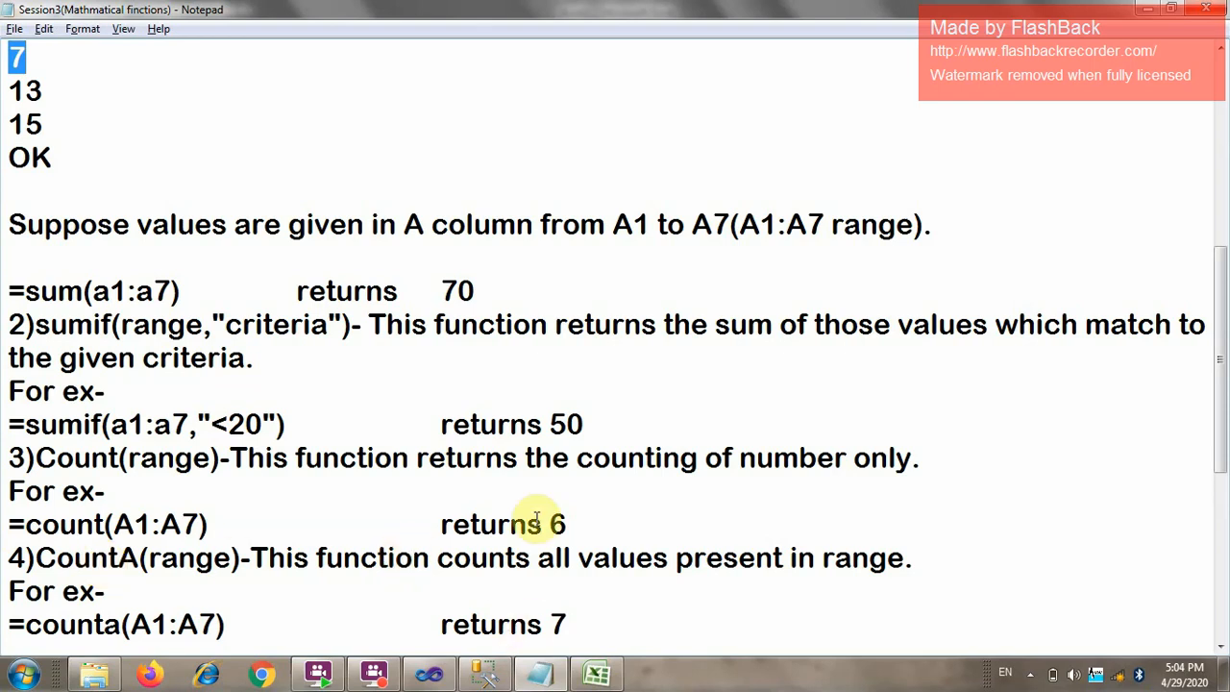
scroll(411, 546, down, 3)
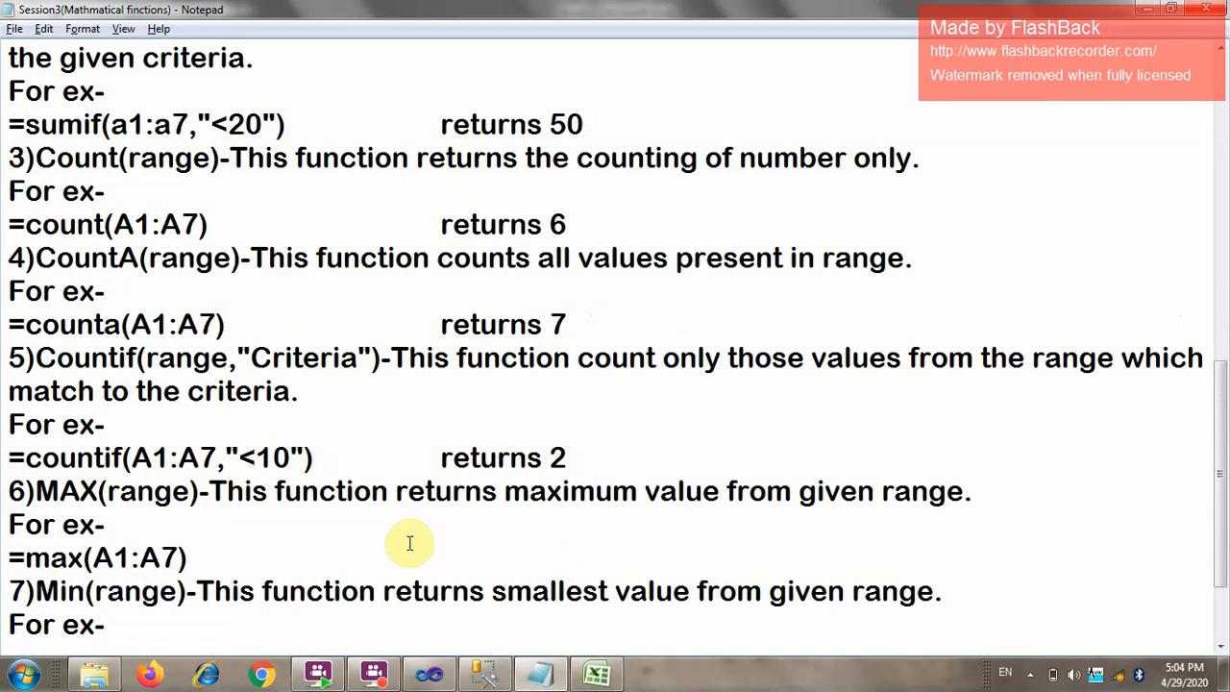
scroll(409, 543, down, 2)
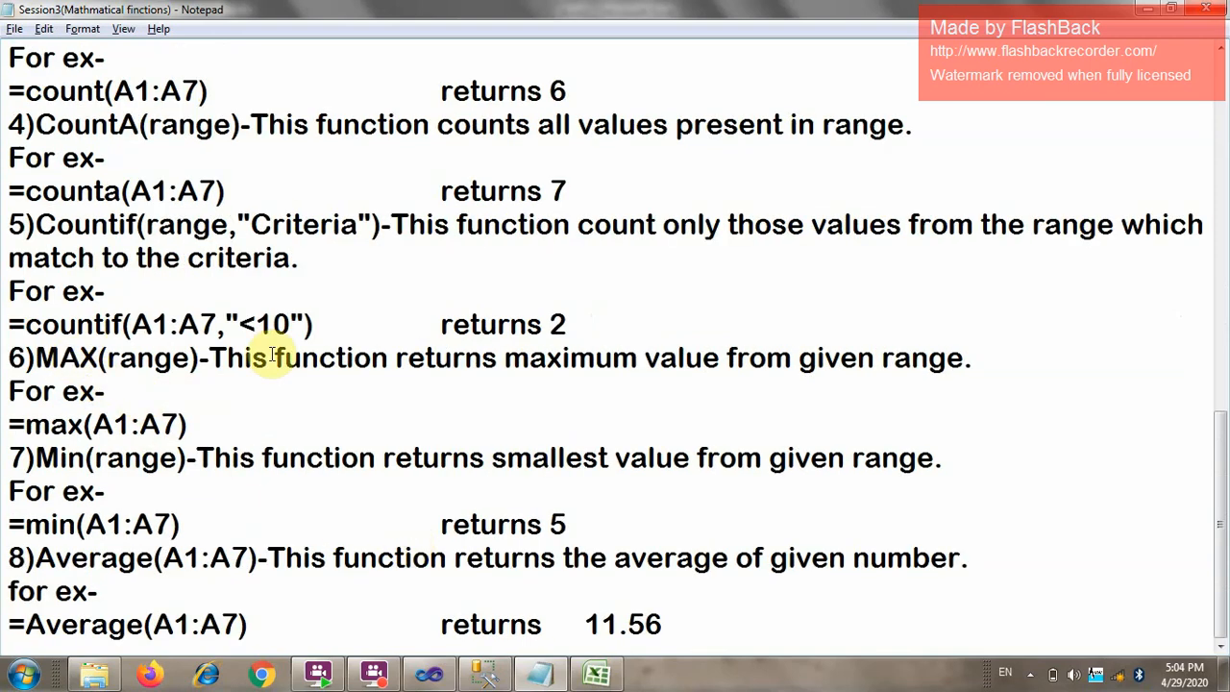
drag(189, 426, 4, 368)
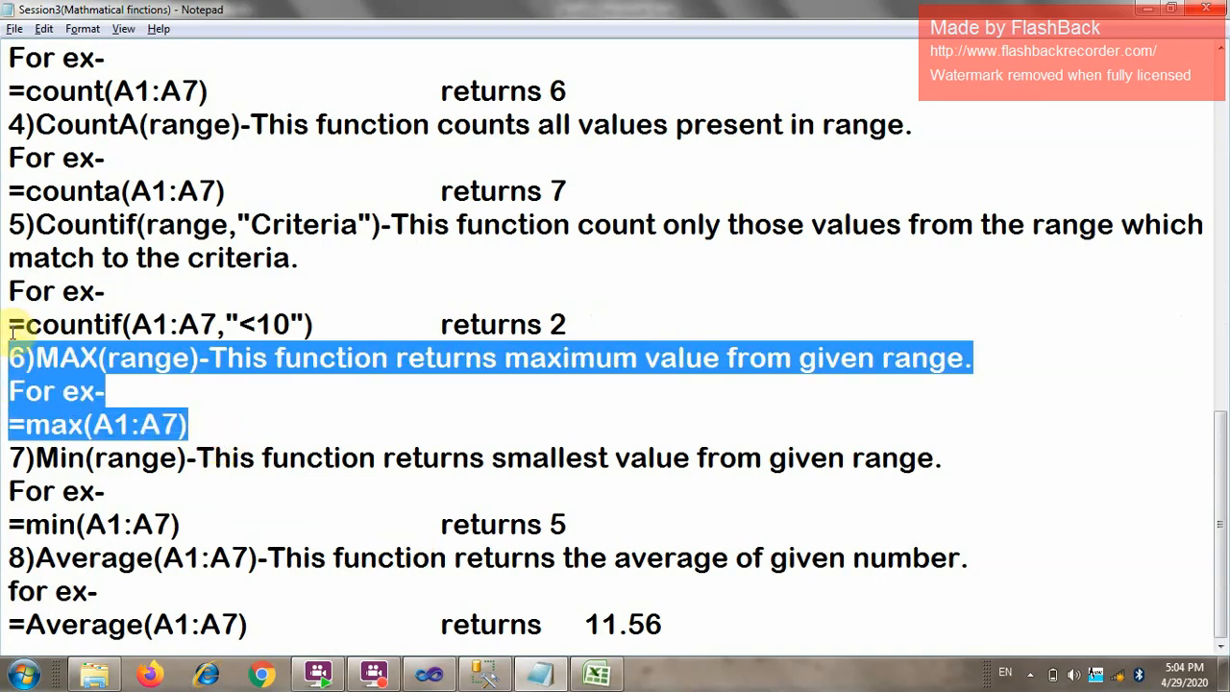
Switch back to the Excel workbook and enter =max(a1:a10) in B5.
key(alt+Tab)
key(alt+Tab)
key(alt+Tab)
click(207, 314)
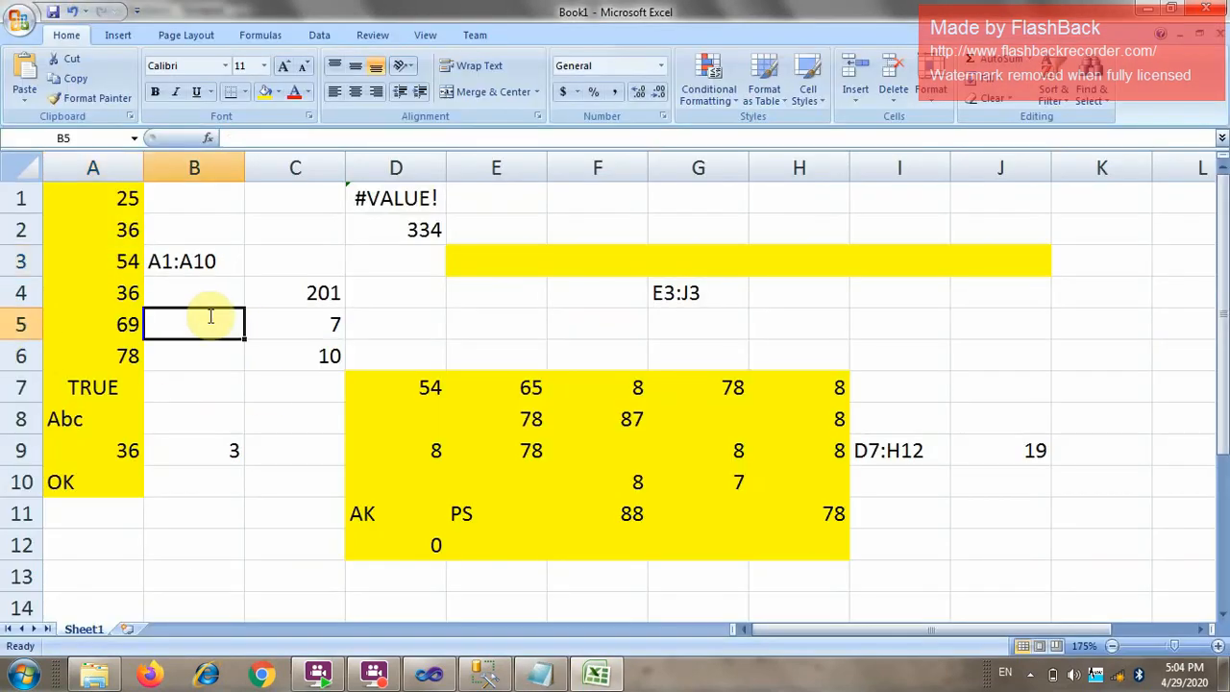
text(=max(a)
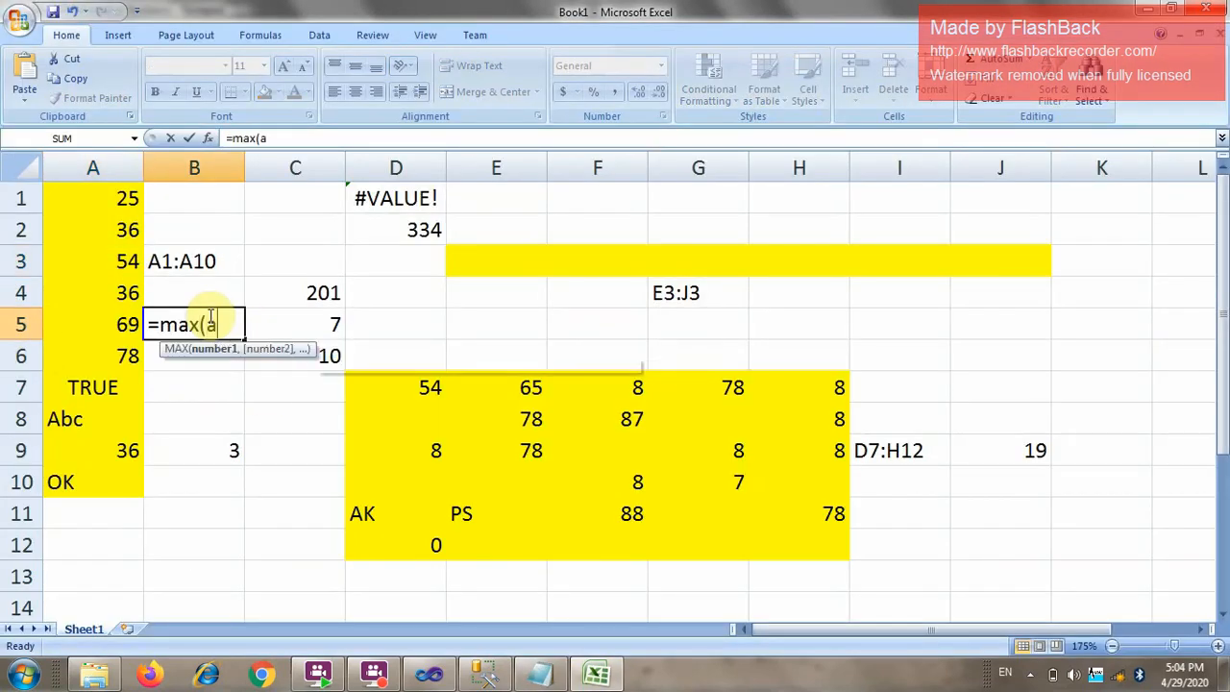
text(1:a10))
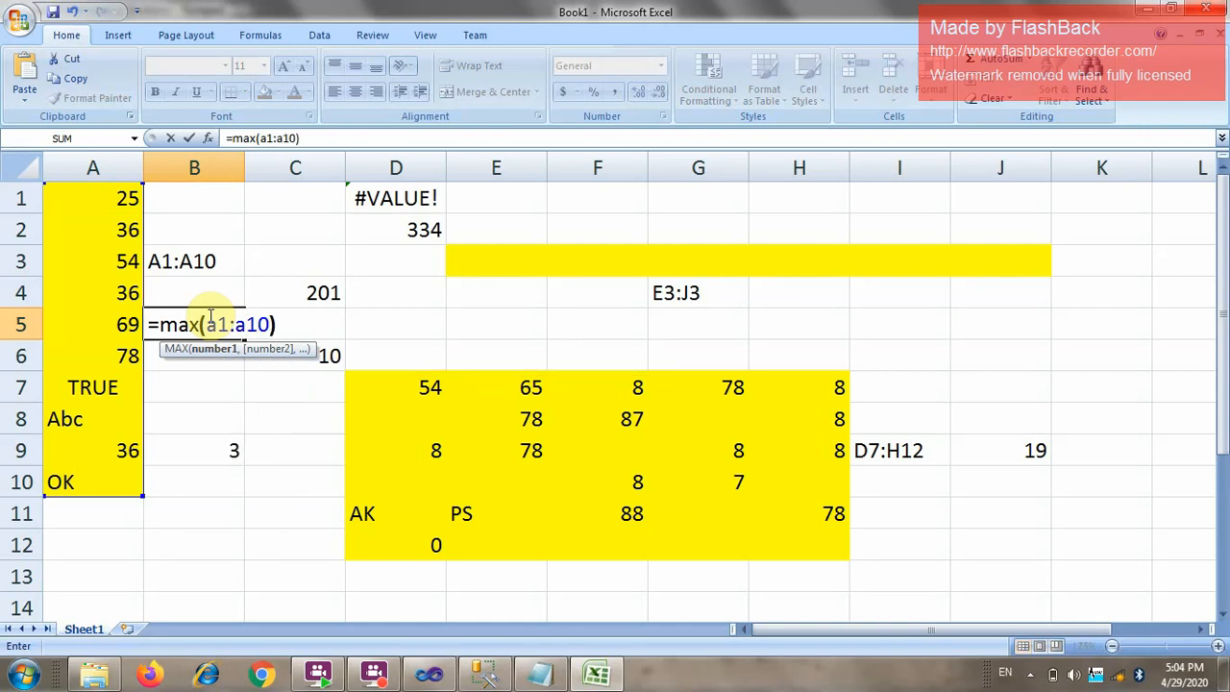
key(Return)
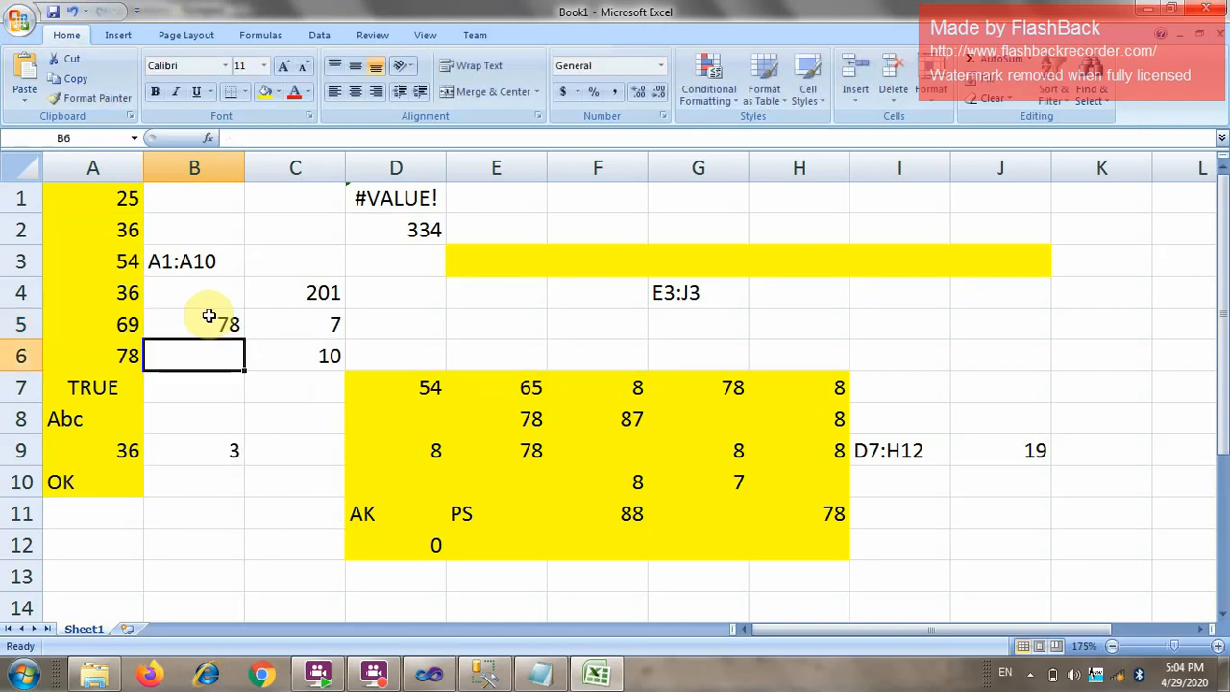
Consult the Min function in the Notepad notes, then enter =min(a1:a10) in B6 of the Excel workbook.
key(alt+Tab)
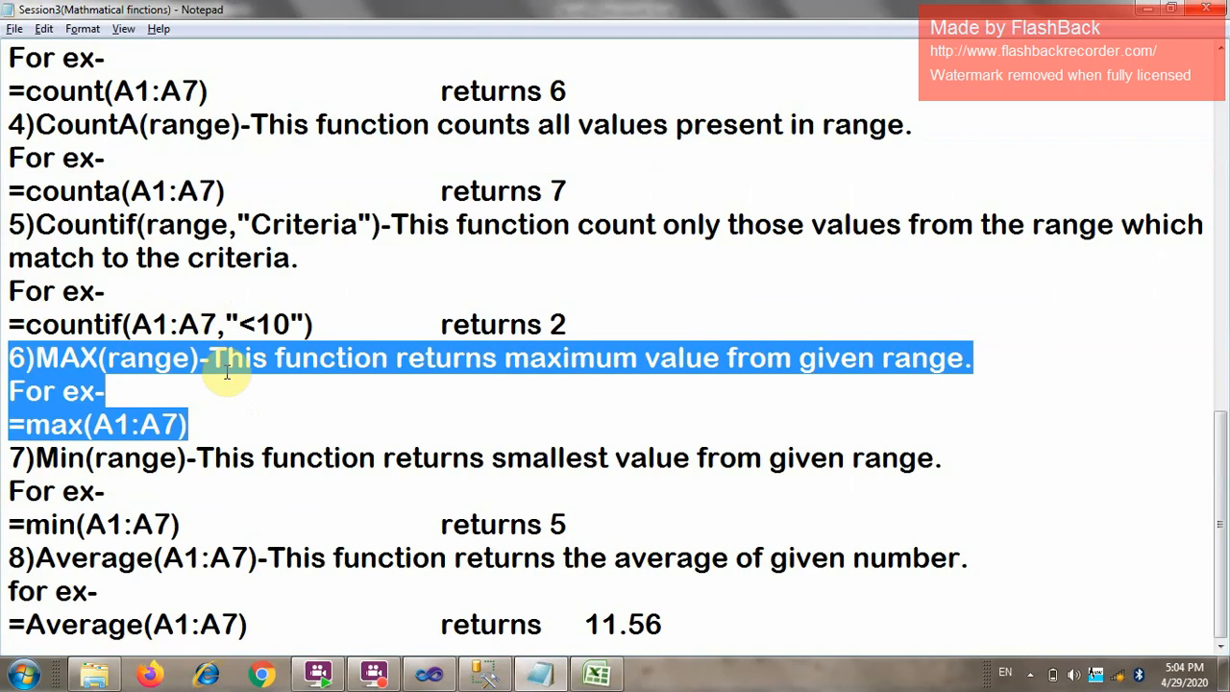
key(alt+Tab)
text(=)
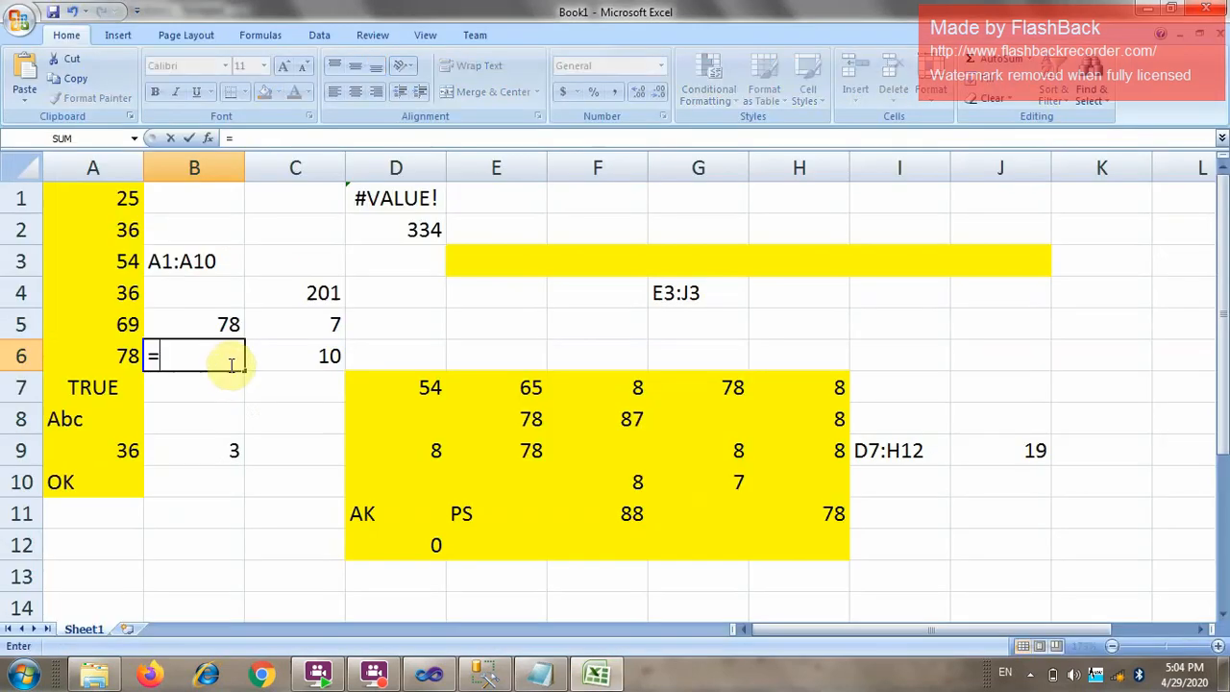
text(min(a)
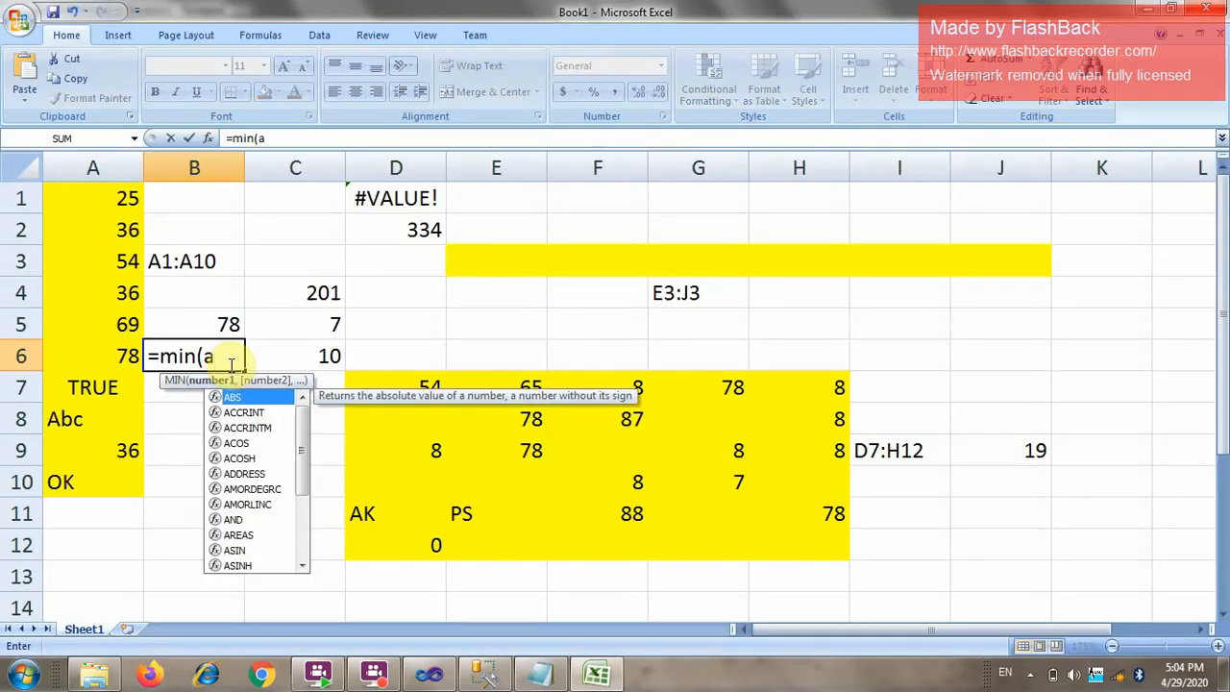
text(1:a10))
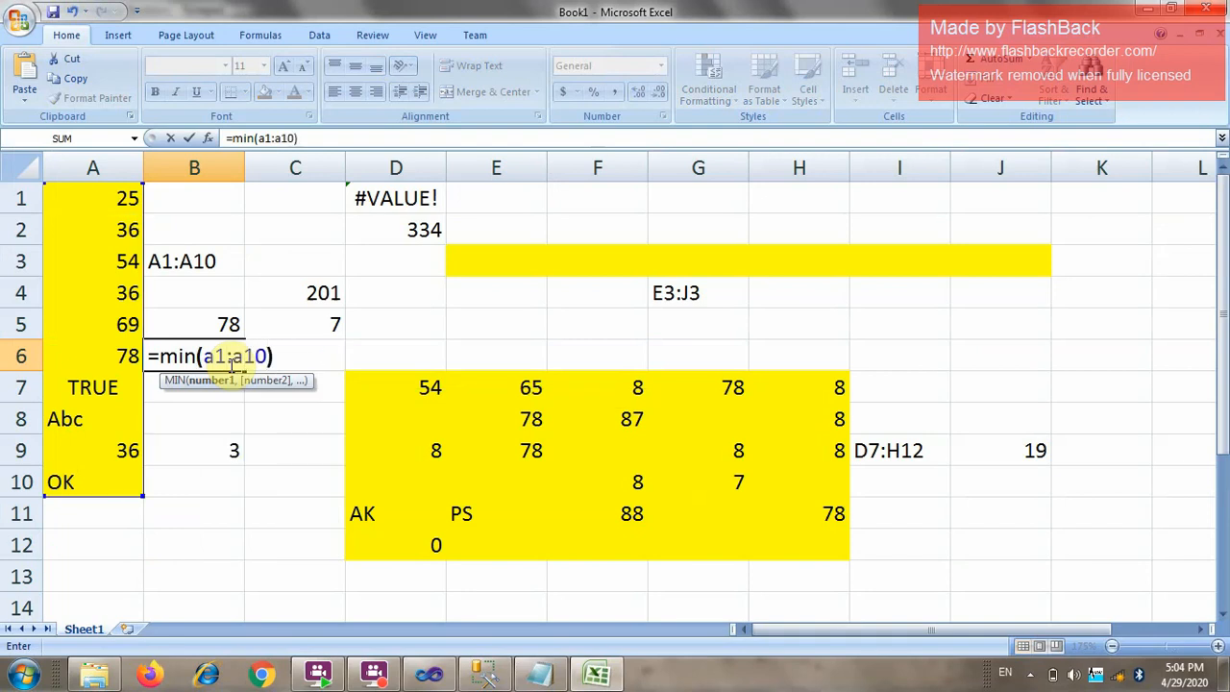
key(Return)
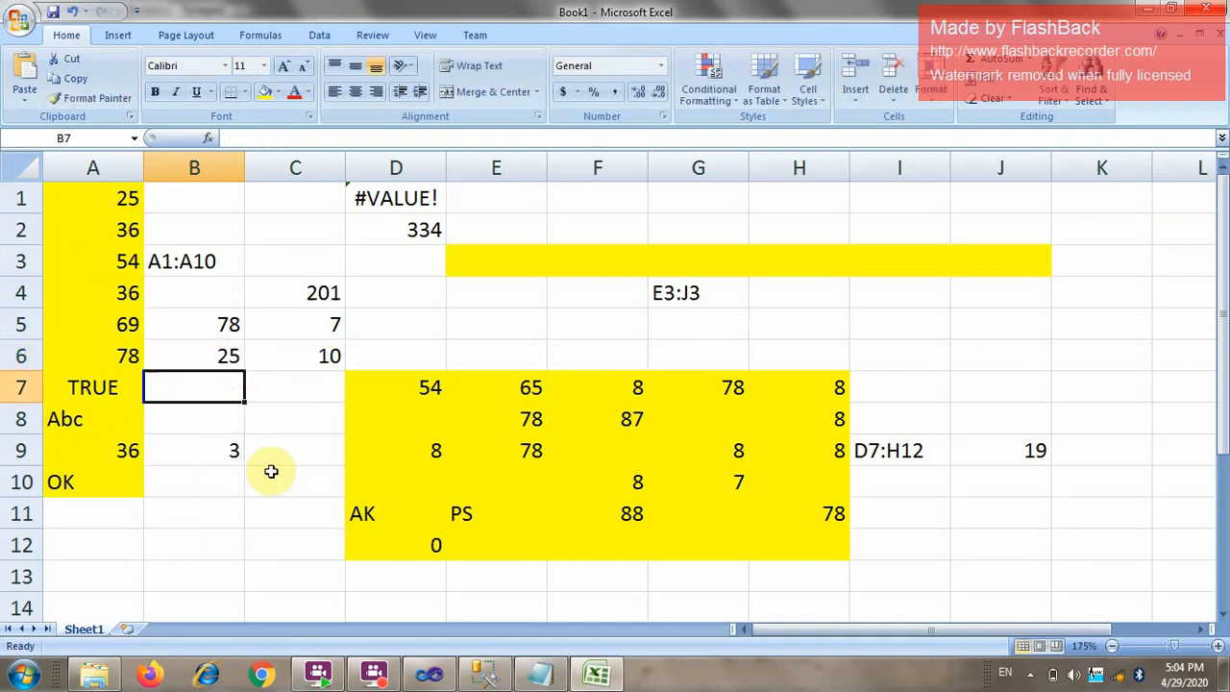
Point out the first and last cells of A1:A10 and review the MIN formula in B6.
click(83, 198)
click(97, 483)
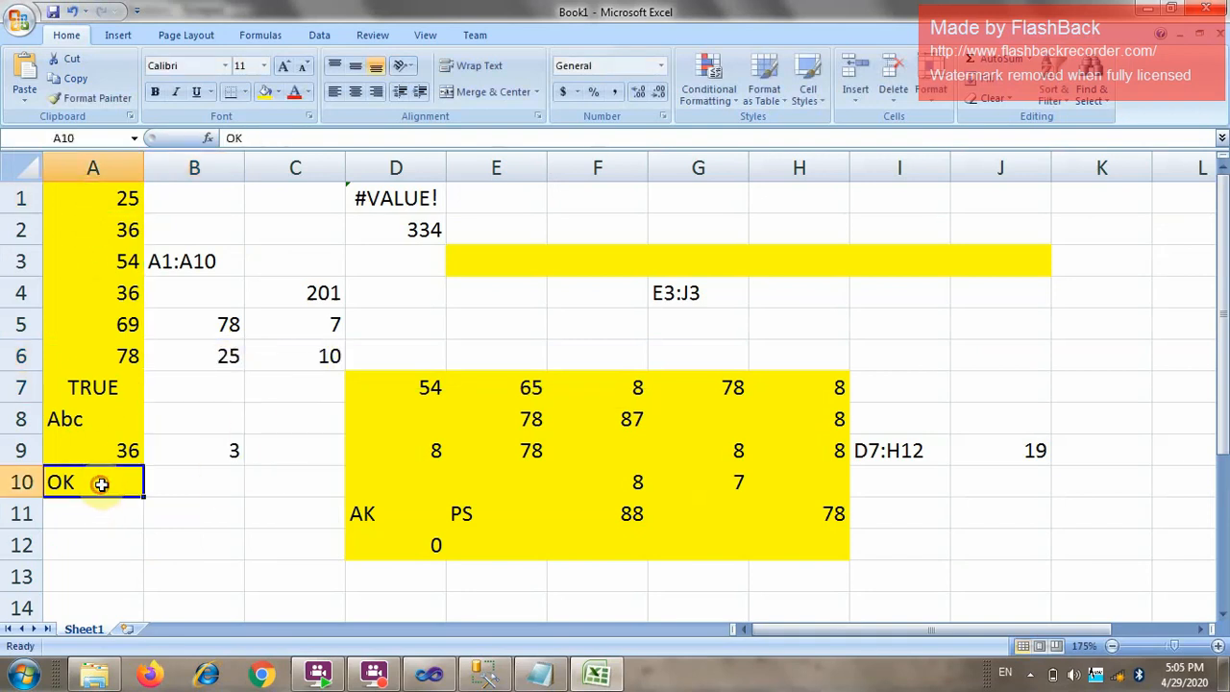
click(200, 356)
Switch to the Notepad notes and highlight the Average definition together with its =Average(A1:A7) example.
key(alt+Tab)
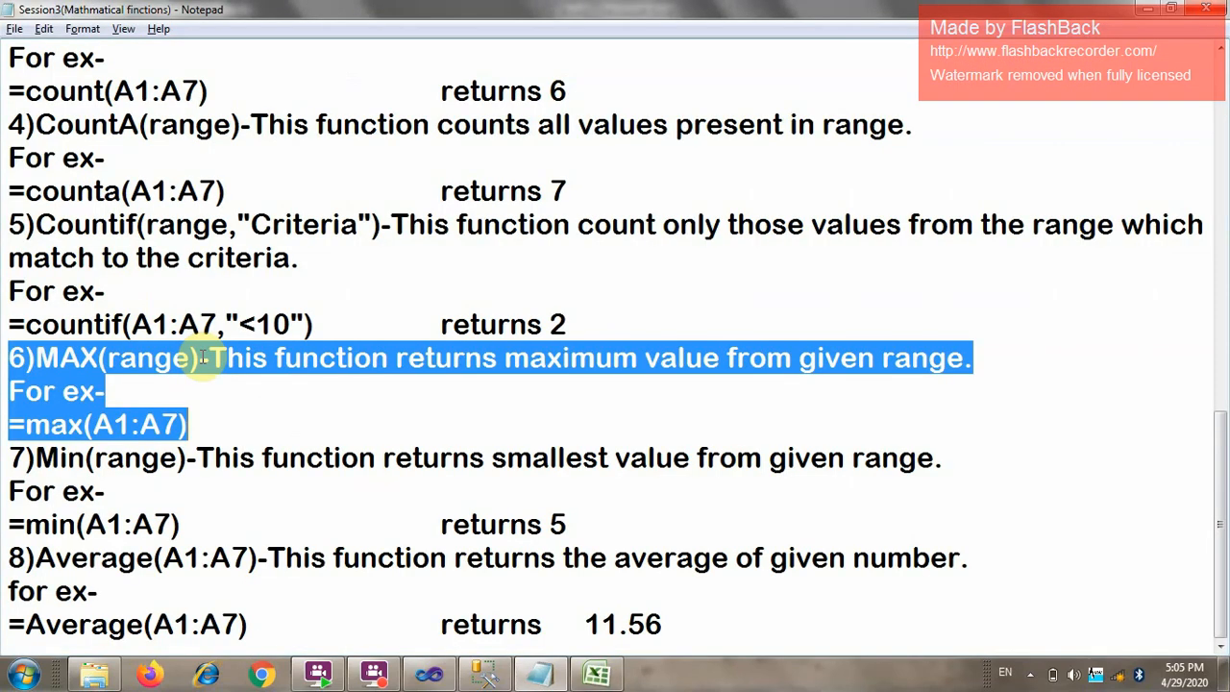
key(alt+Tab)
key(alt+Tab)
click(123, 584)
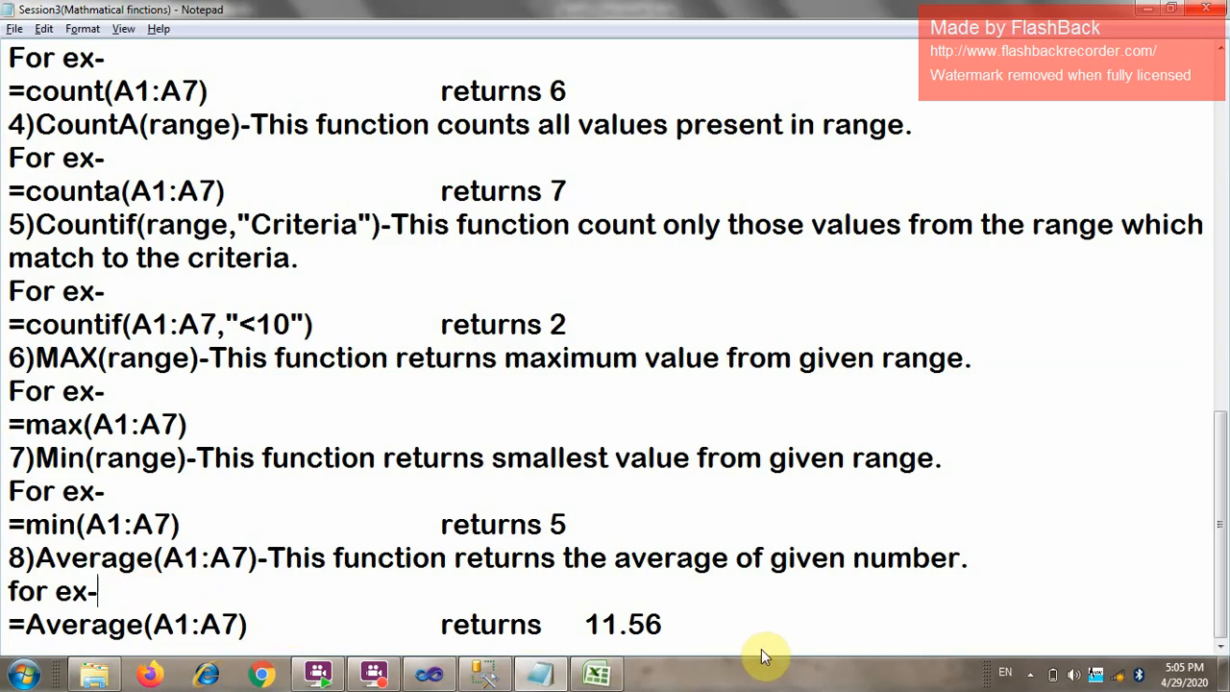
drag(662, 624, 11, 559)
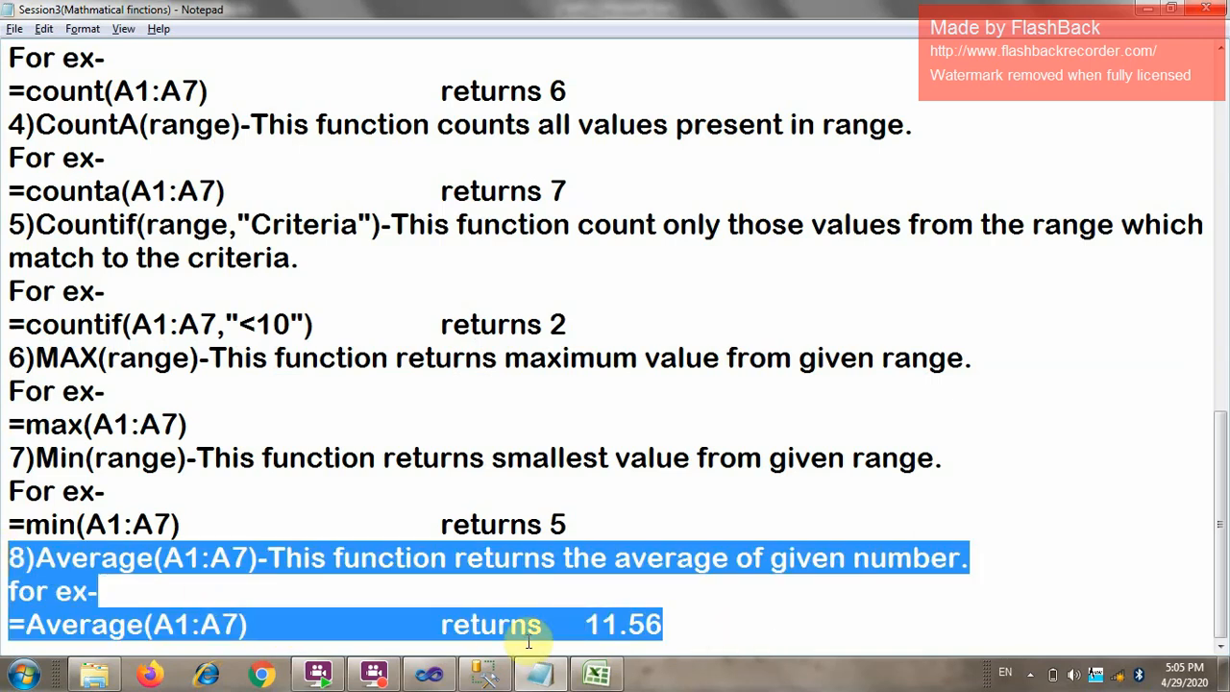
Return to the Excel workbook and enter =average(a1:a10) in B7.
key(alt+Tab)
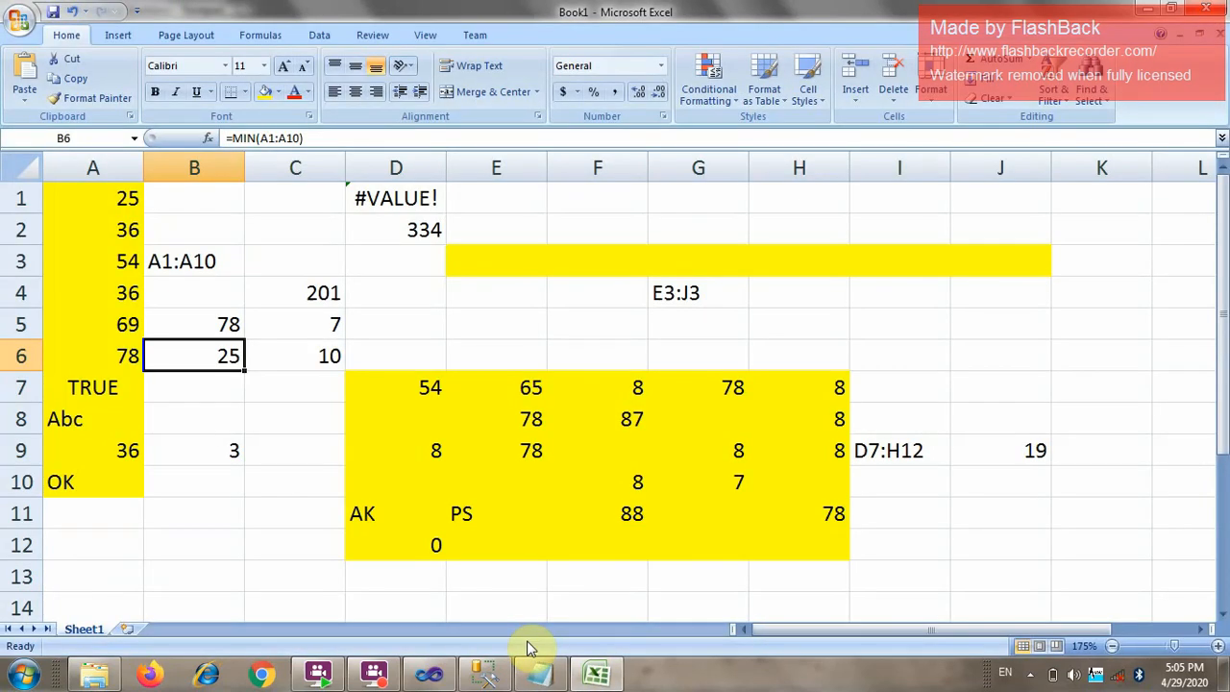
key(alt+Tab)
key(alt+Tab)
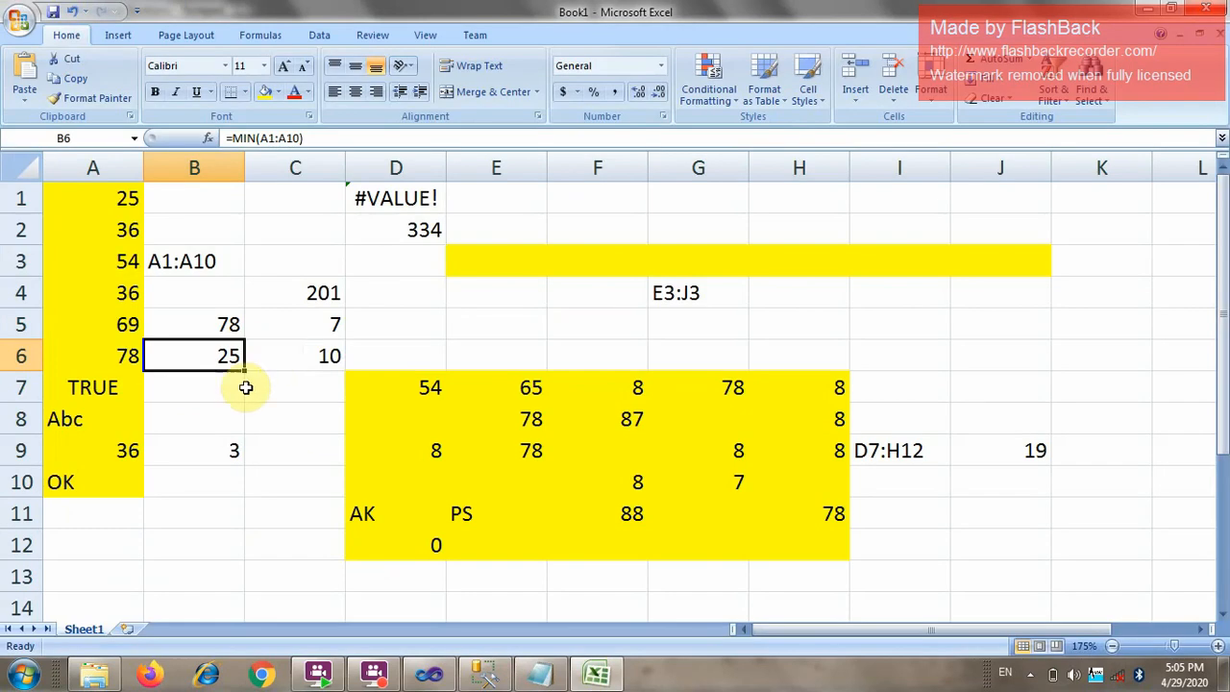
click(229, 389)
text(=a)
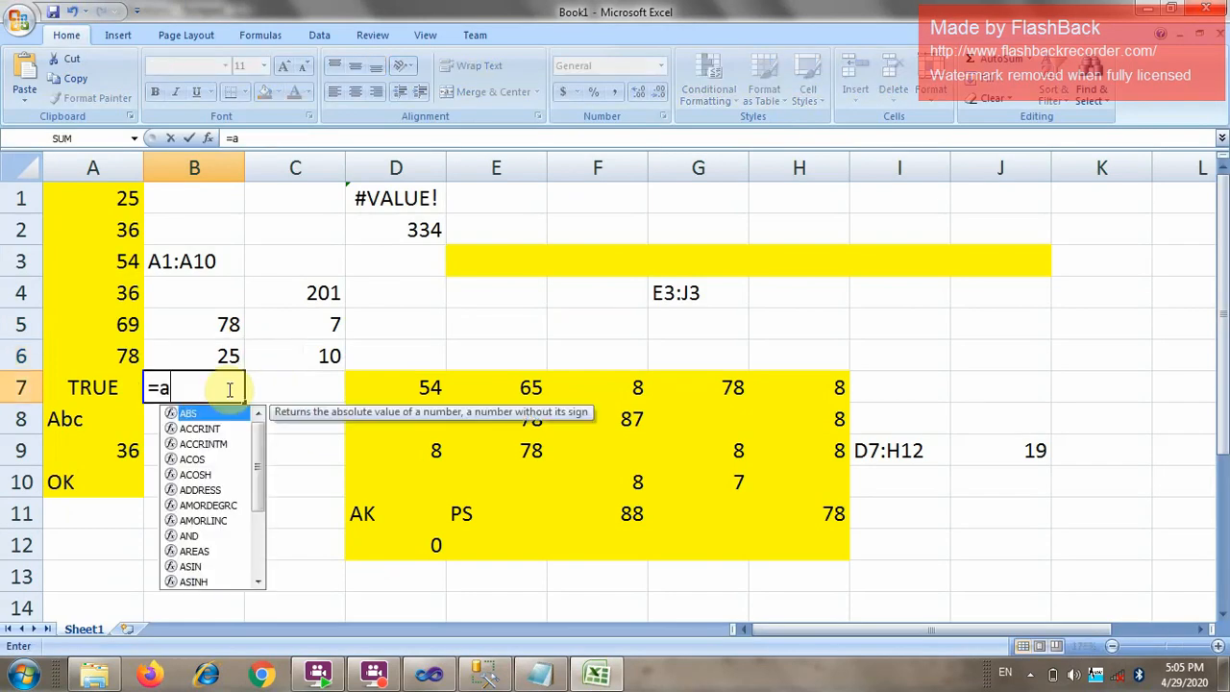
text(verage()
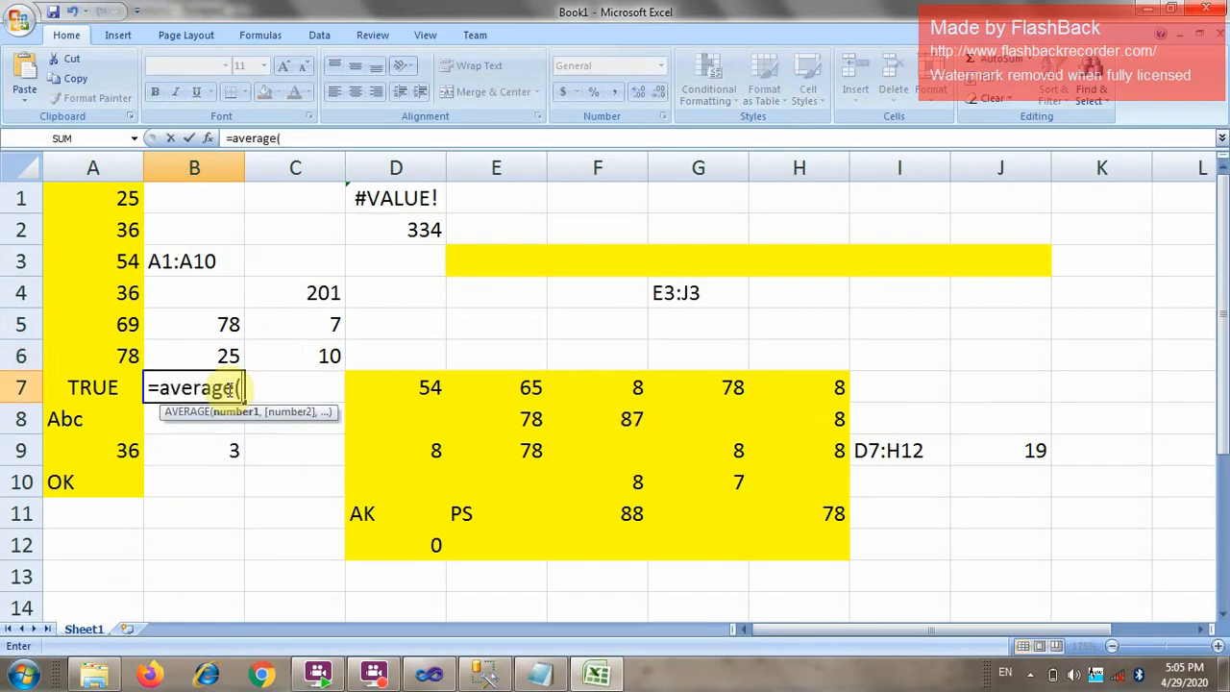
text(a1:a10)
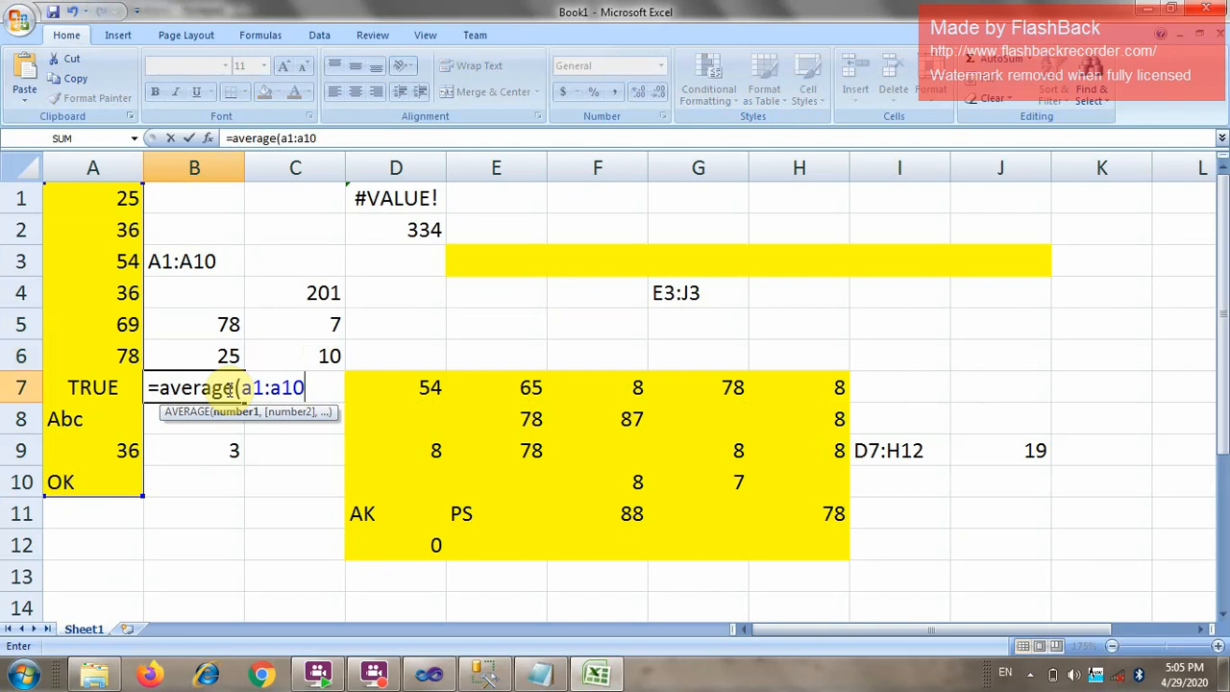
key(Return)
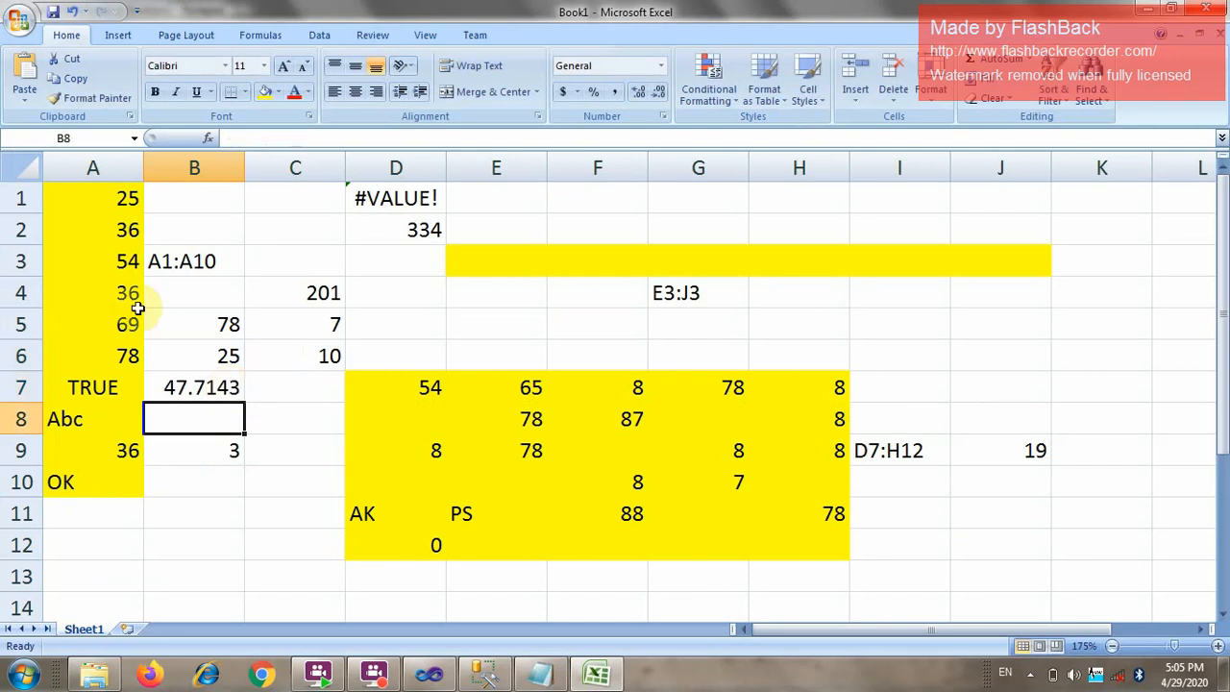
Highlight A1:A10 and the TRUE cell in A7 to review the averaged values, and return to the Notepad notes.
drag(95, 197, 97, 475)
click(88, 392)
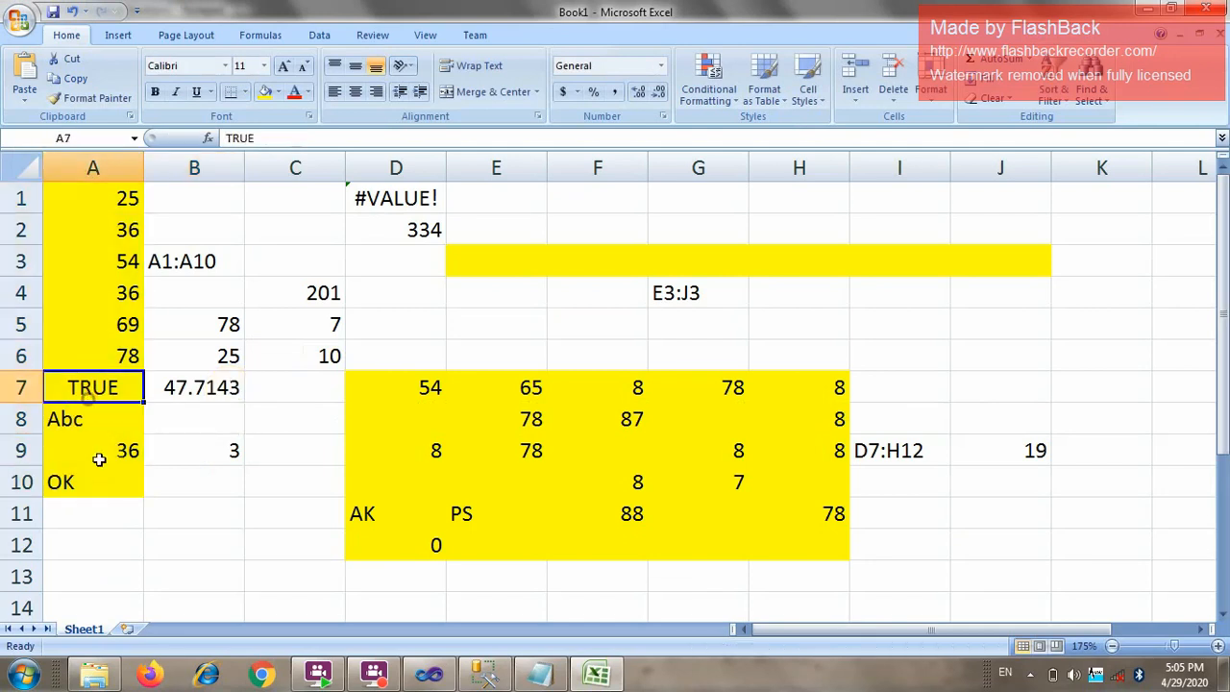
key(alt+Tab)
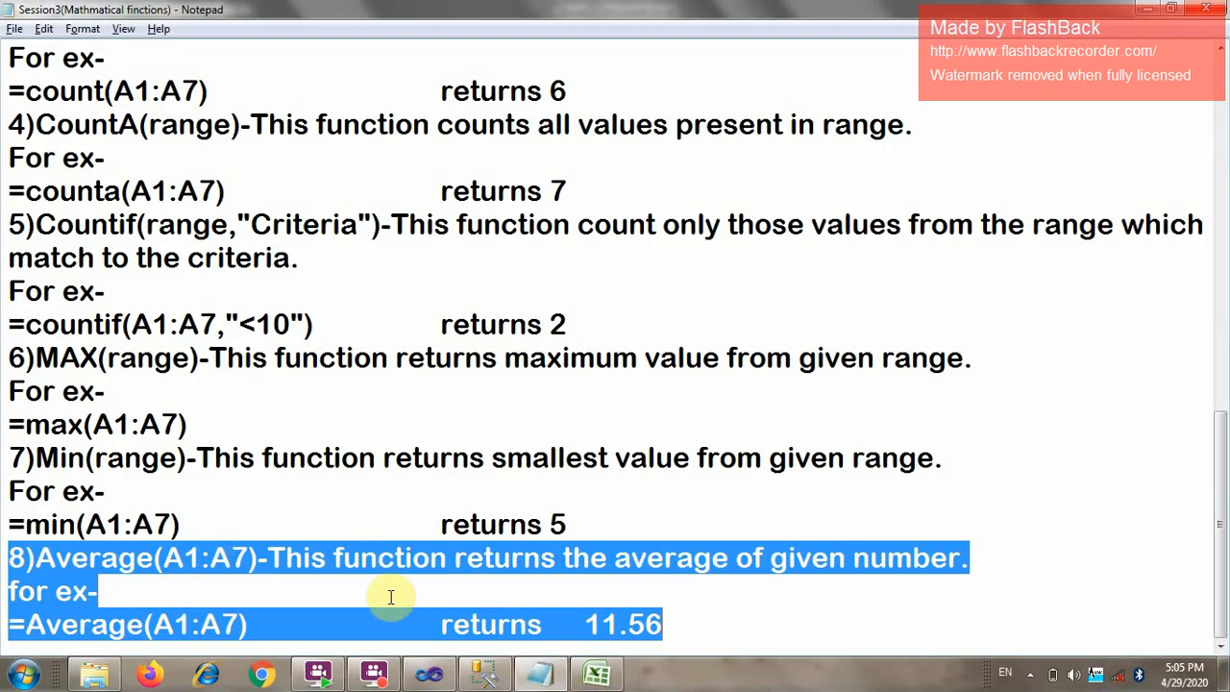
Clear the highlight on the Average entry and look back over the function definitions in the notes.
click(788, 675)
click(750, 631)
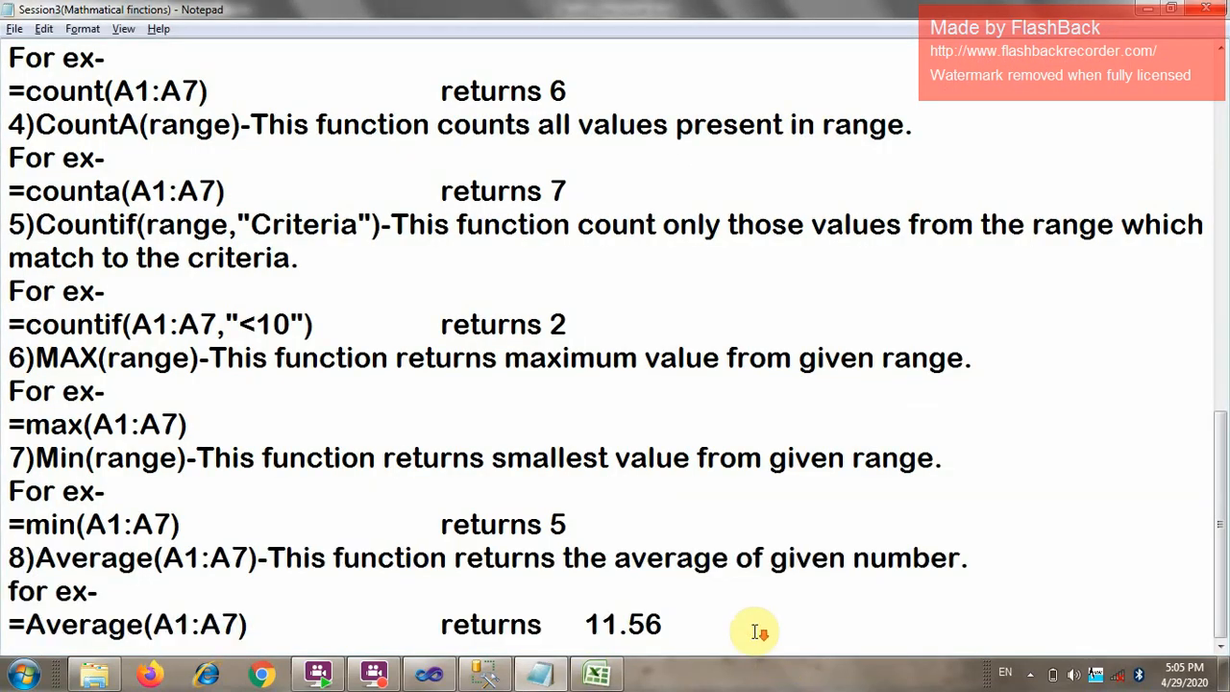
scroll(756, 631, up, 3)
scroll(759, 631, down, 3)
Switch to the Excel workbook and enter =counta(a1:a10)-count(a1:a10) in B11 to count the non-numeric entries.
key(alt+Tab)
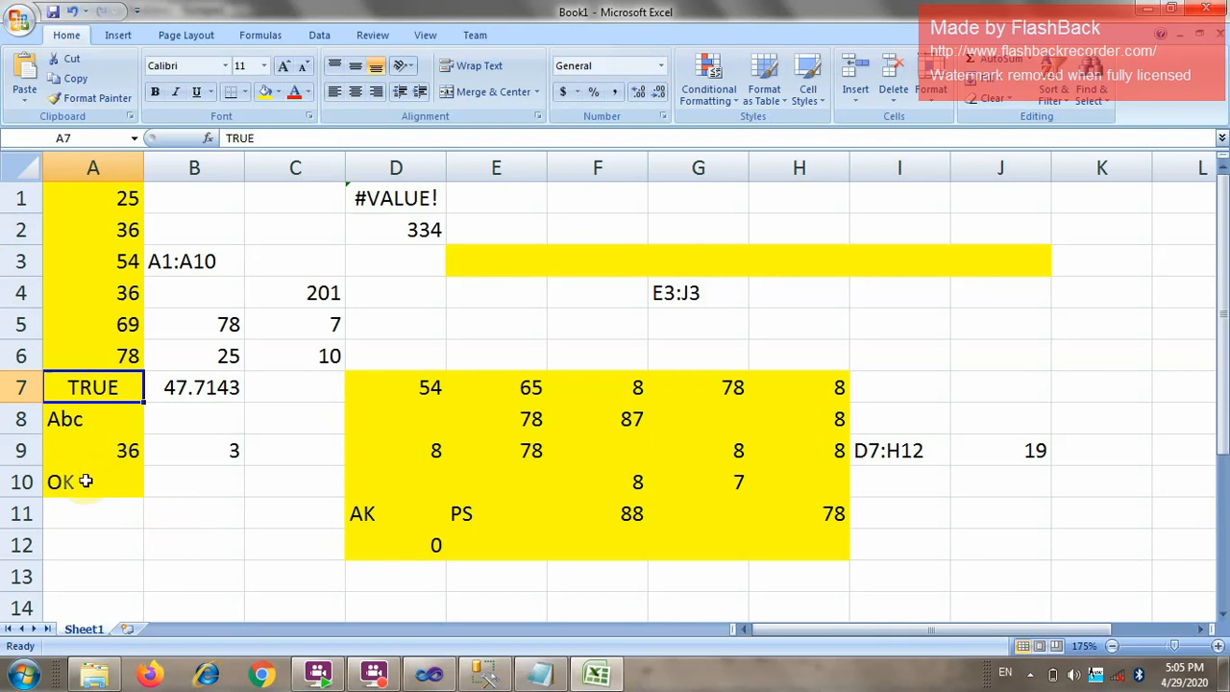
click(205, 516)
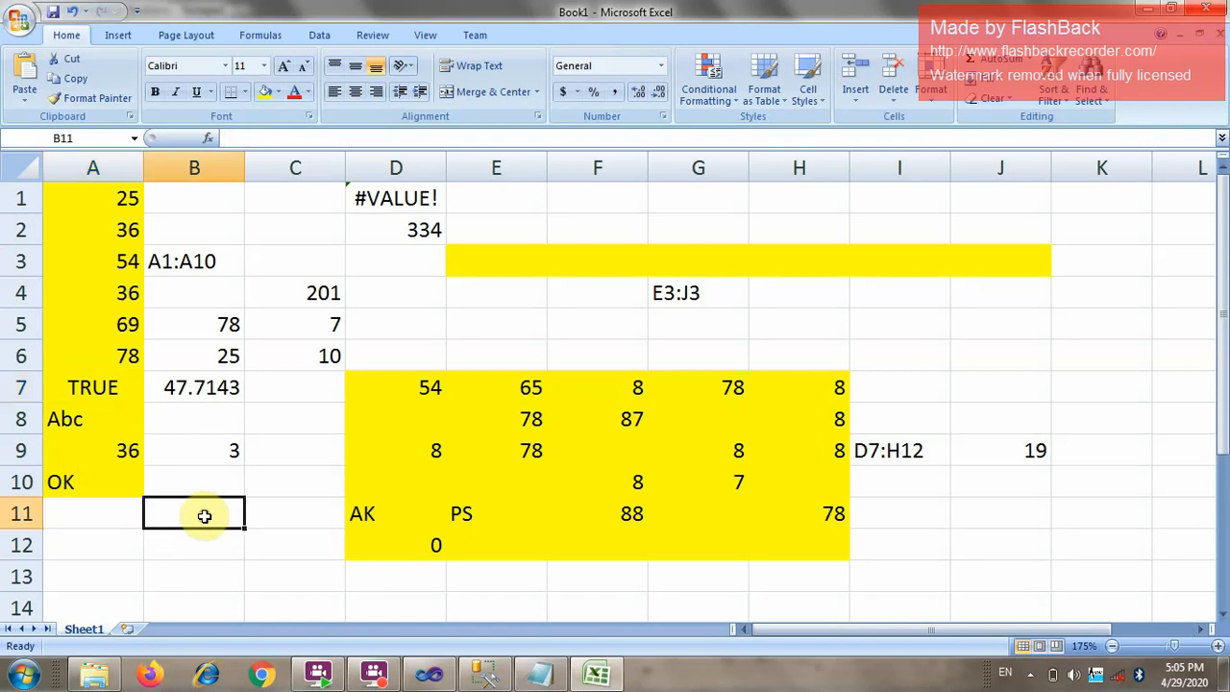
text(=count)
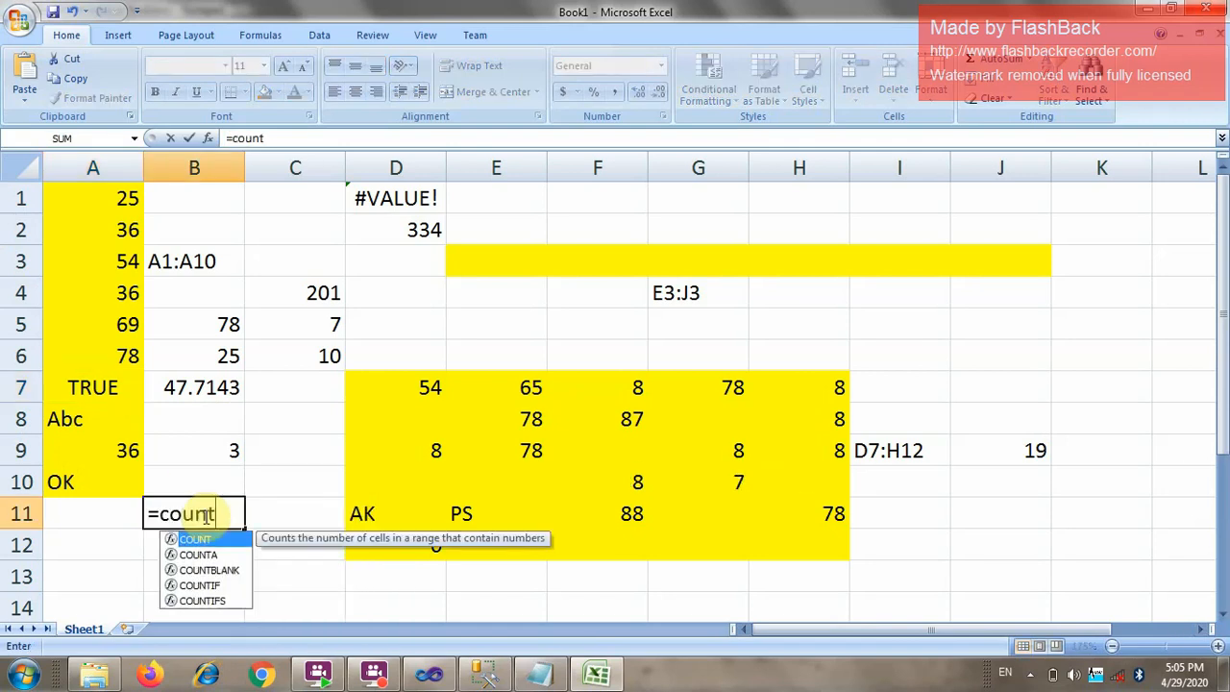
text(a(a1:)
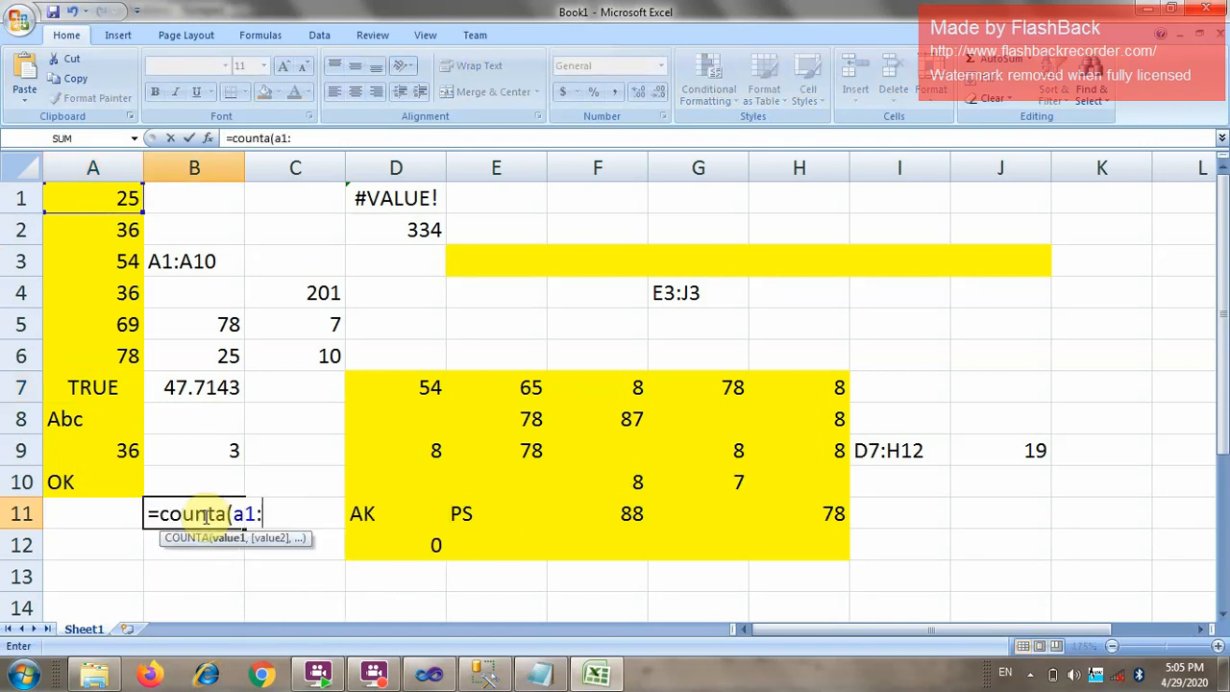
text(a10)-cou)
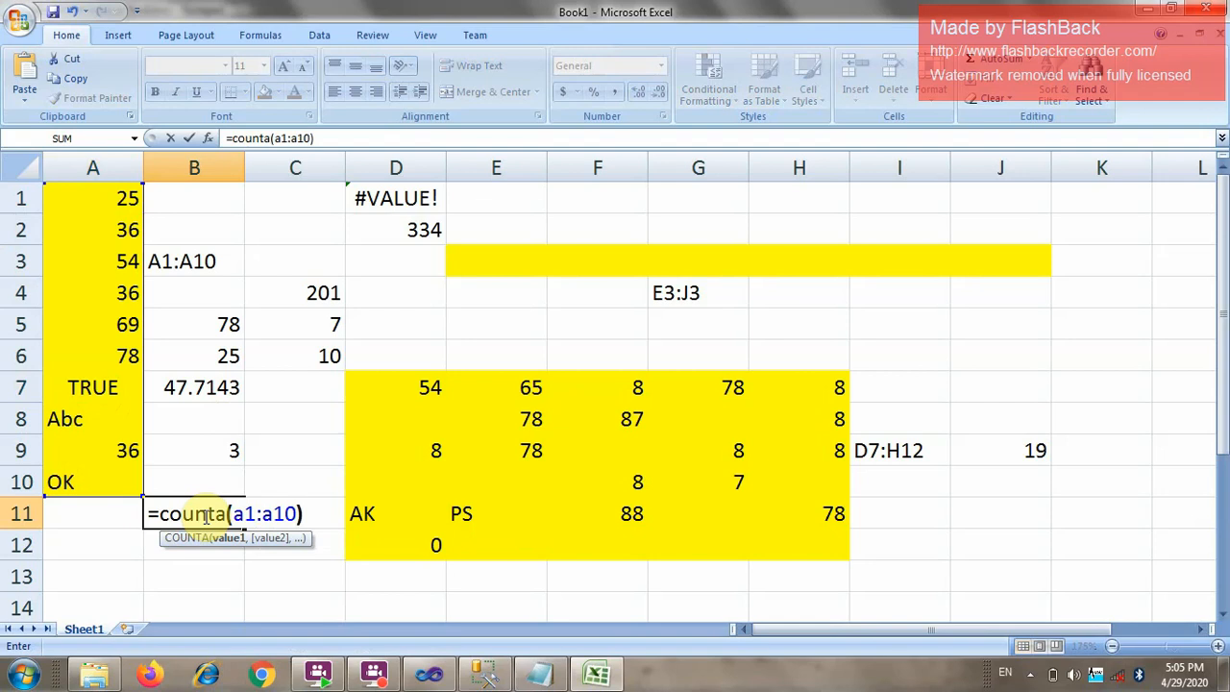
text(nt()
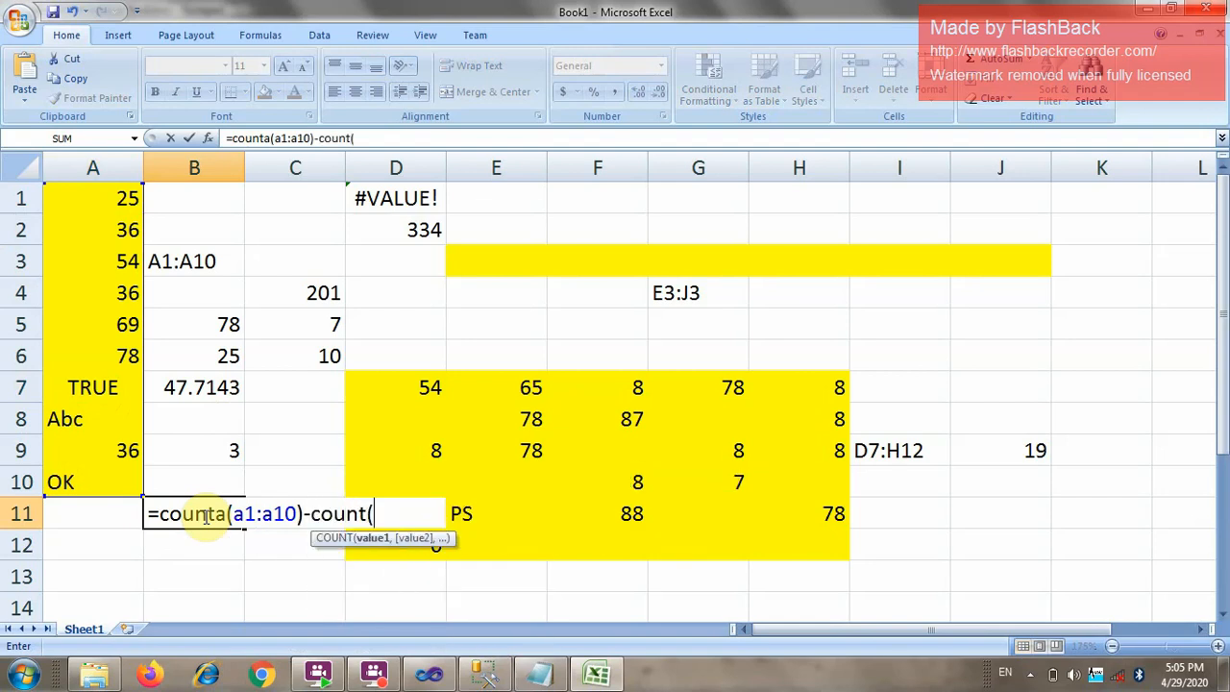
text(a1:)
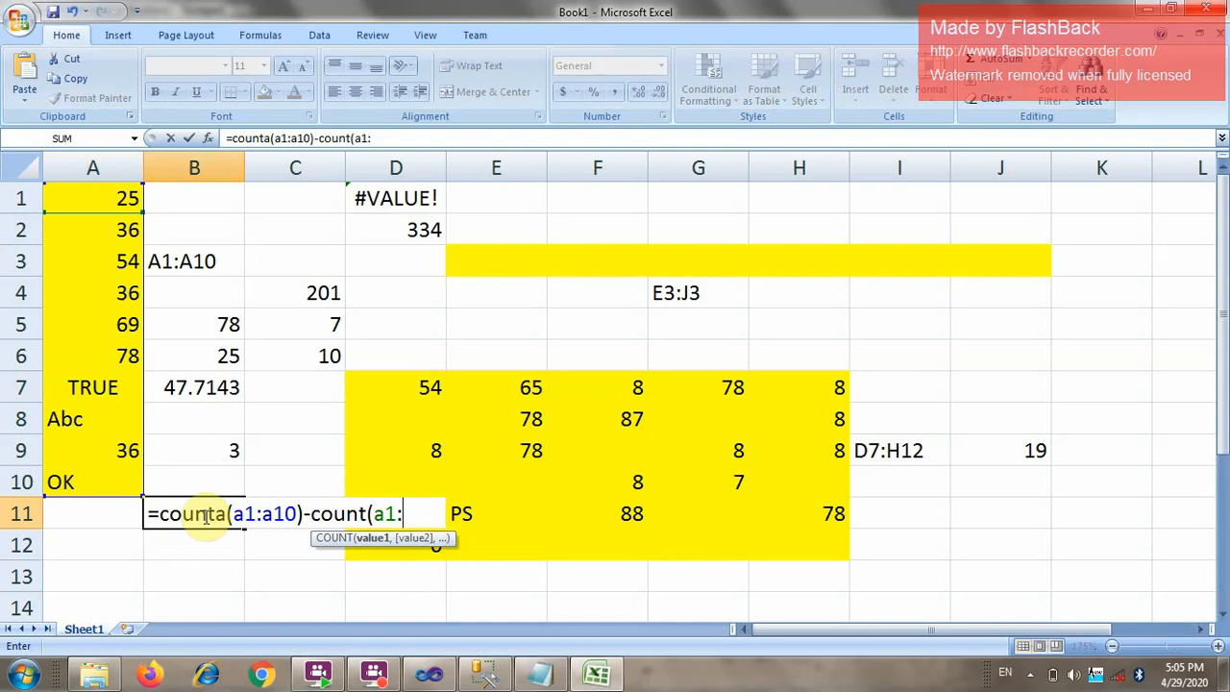
text(a10))
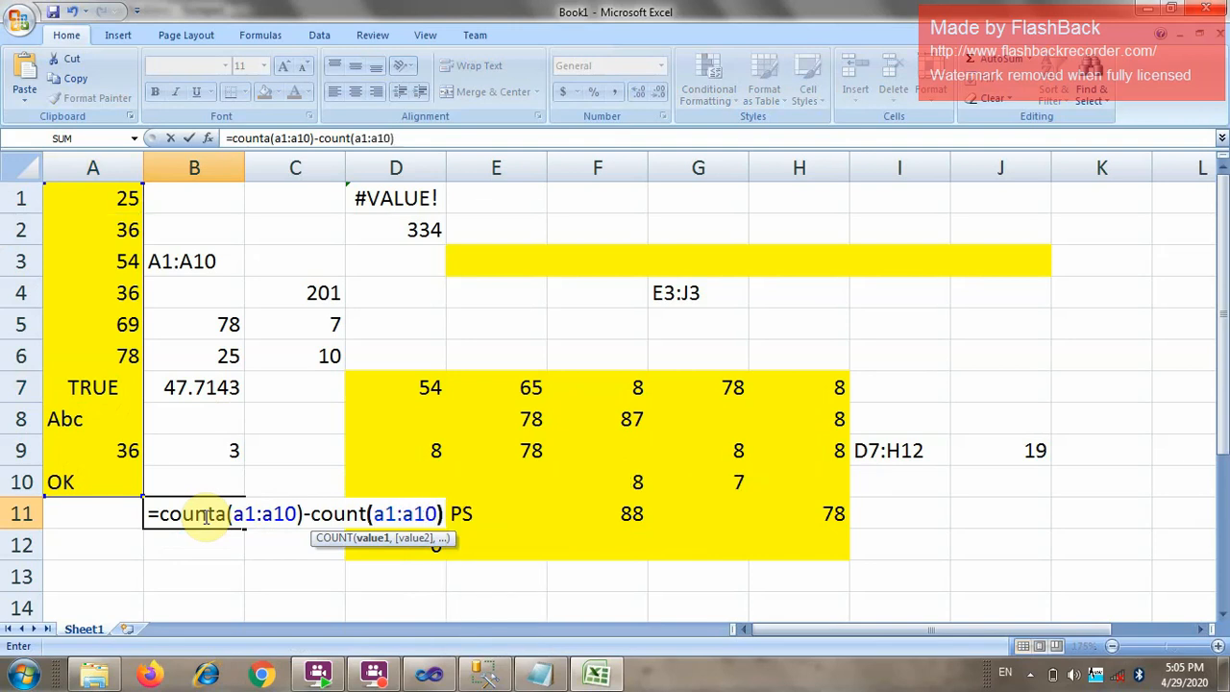
key(Return)
Review the combined COUNTA and COUNT formula in B11, and return to the Notepad notes.
click(205, 516)
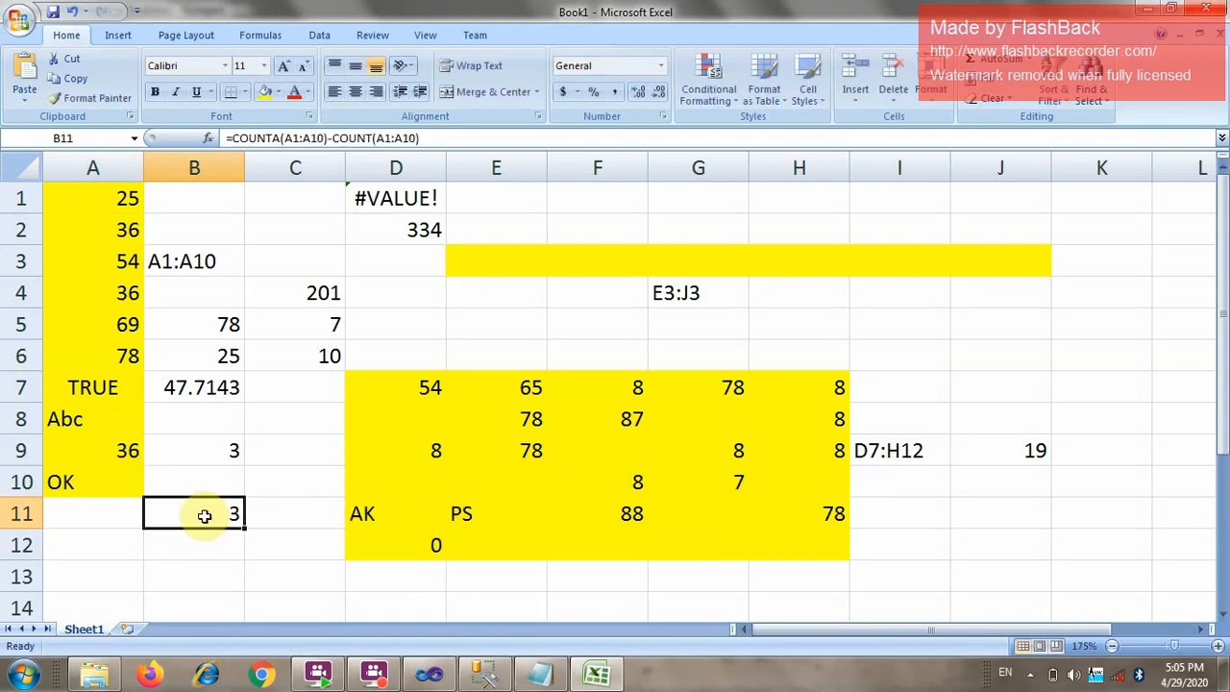
key(F2)
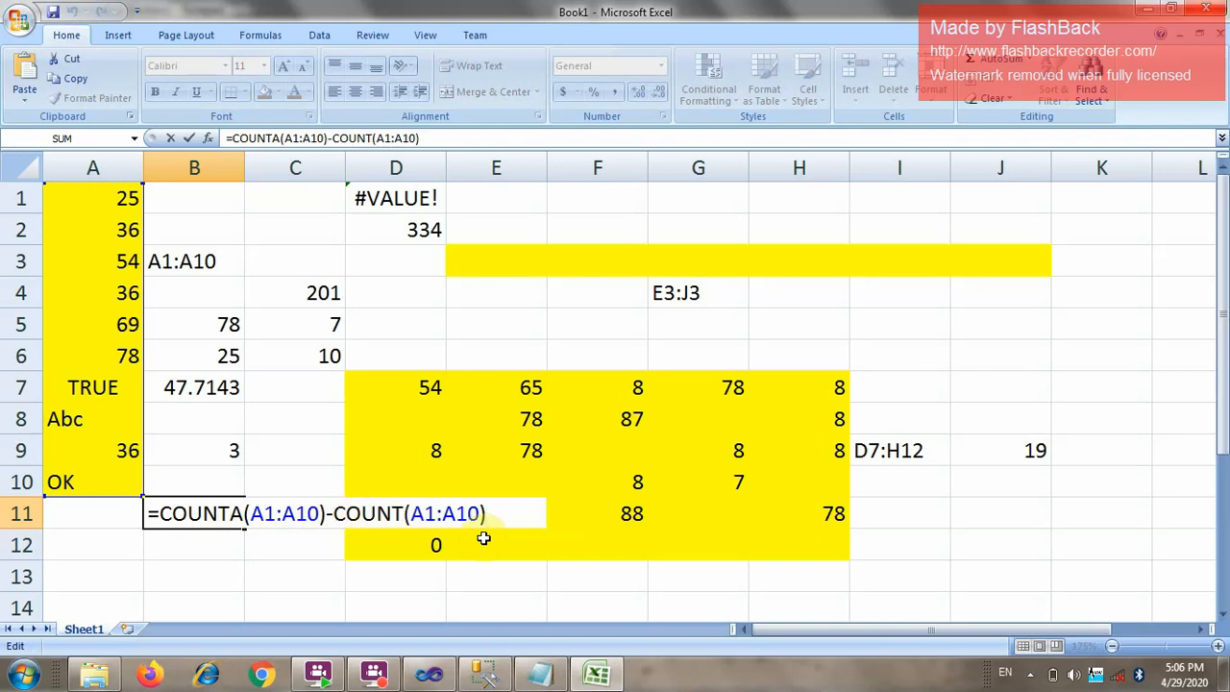
key(Return)
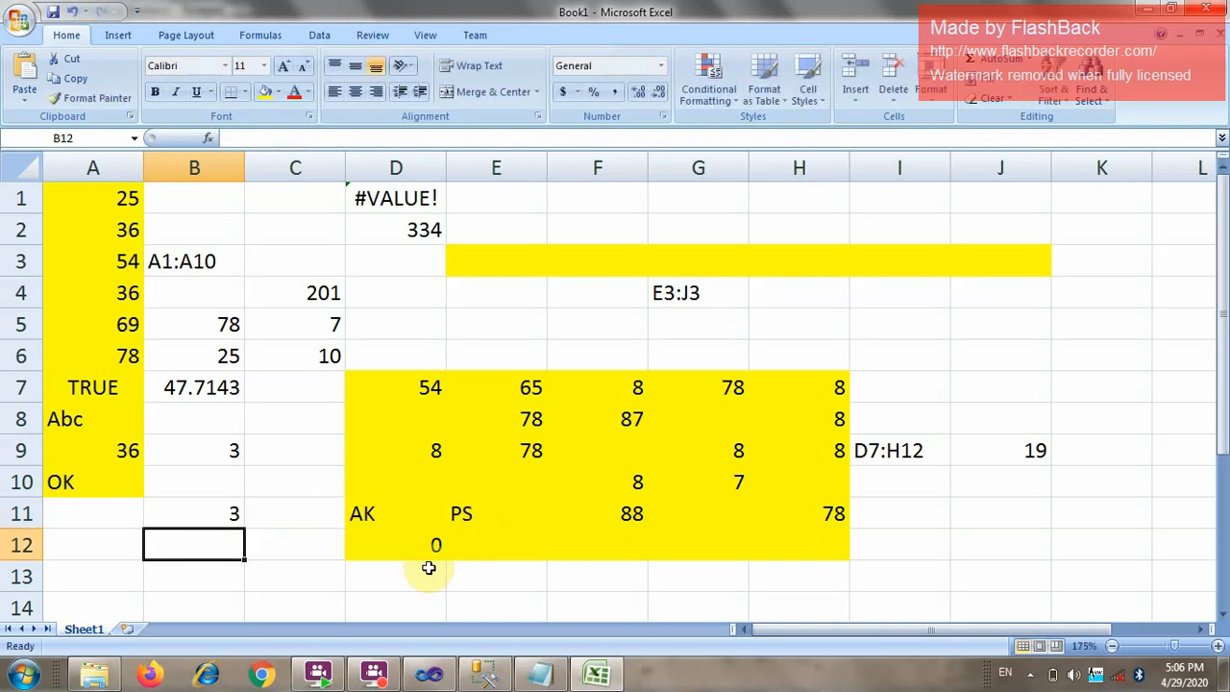
click(538, 672)
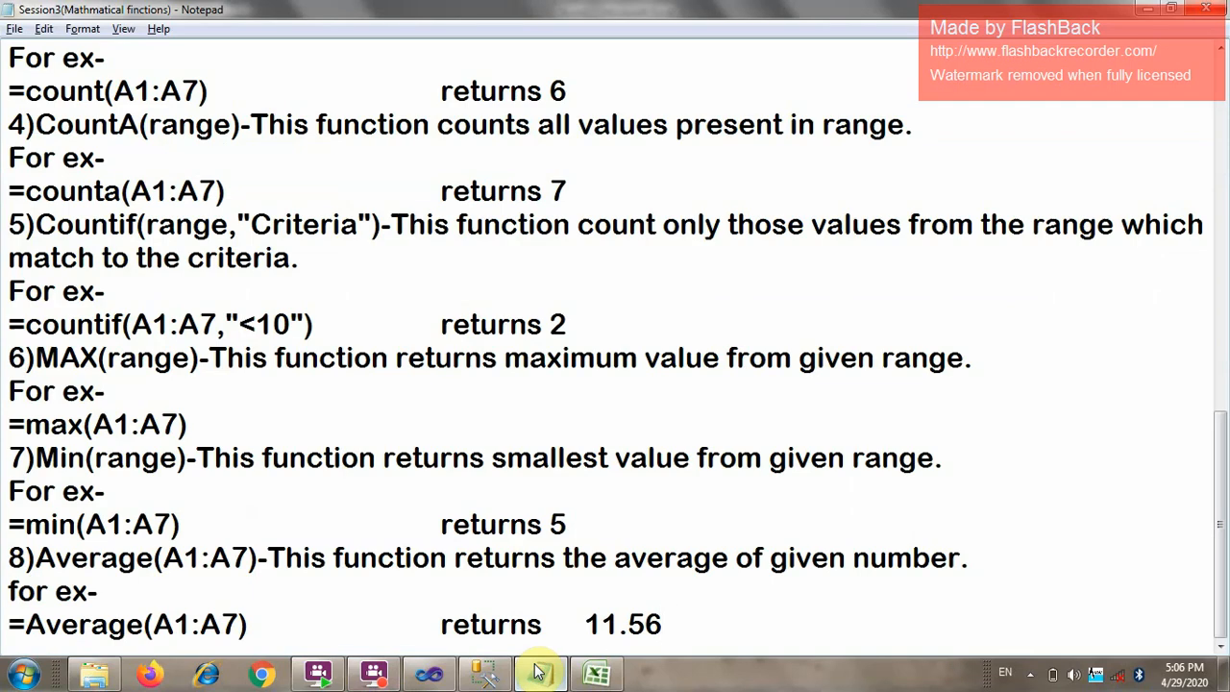